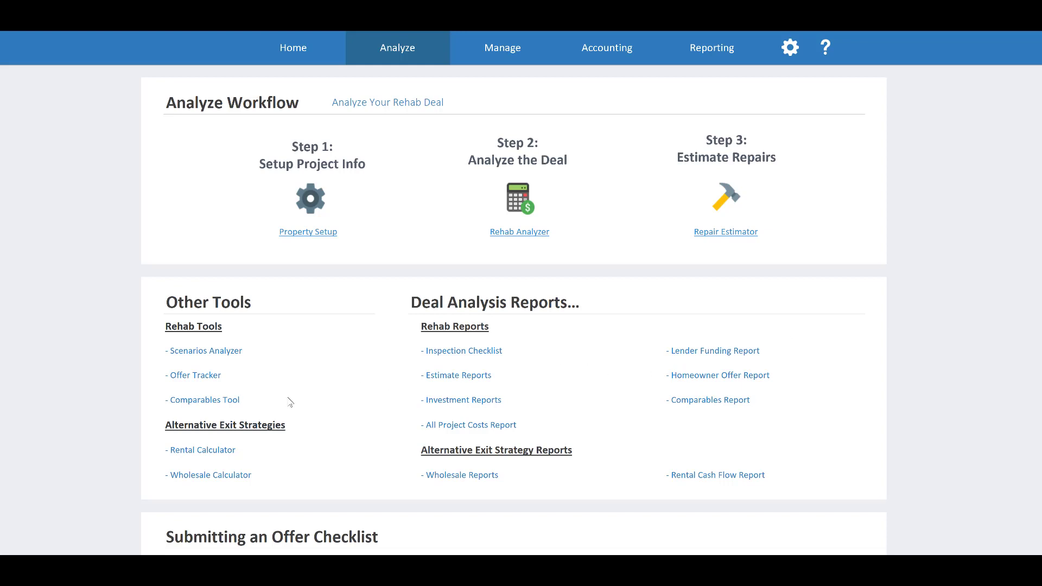
Open the Rental Calculator and review its rental analysis from project capital and revenues down to total return
left_click(222, 448)
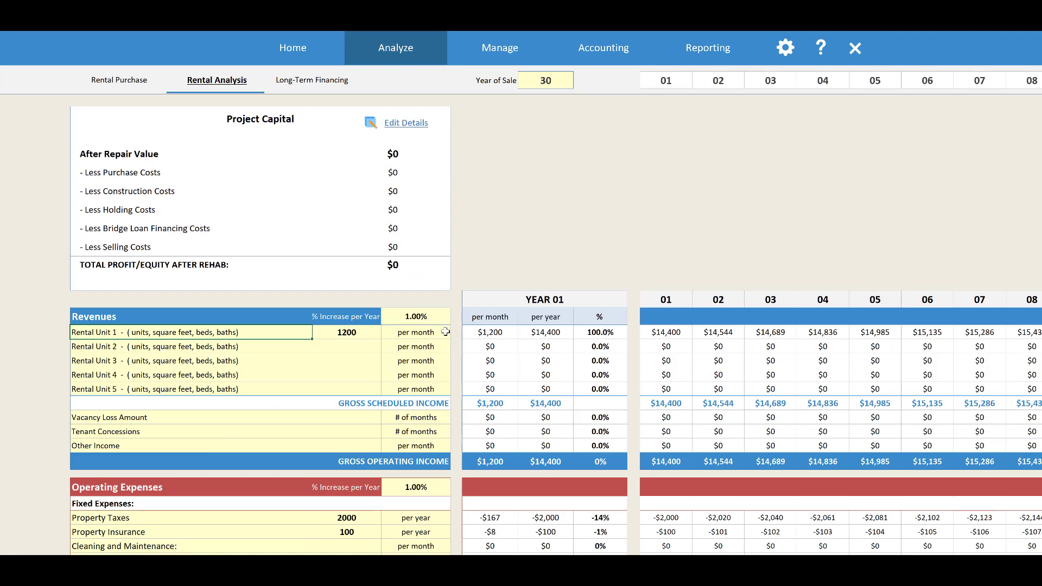
scroll(444, 327, "down", 2)
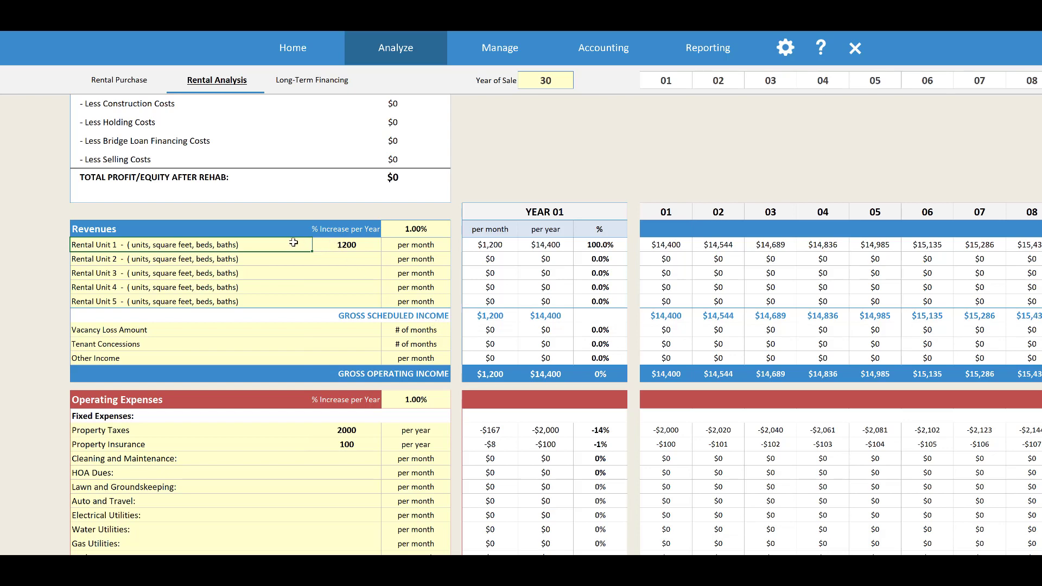
scroll(348, 303, "down", 4)
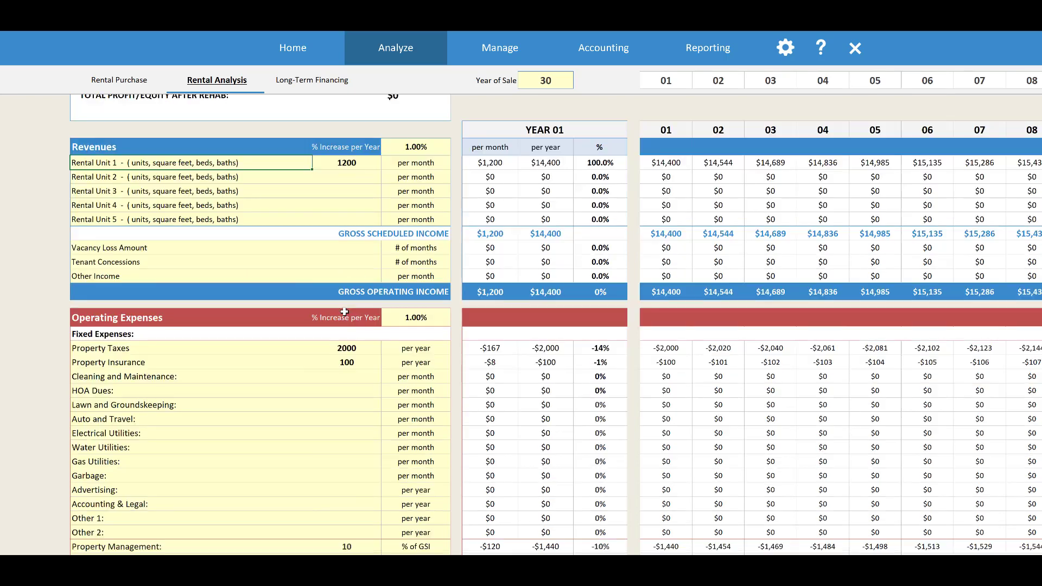
scroll(354, 373, "down", 3)
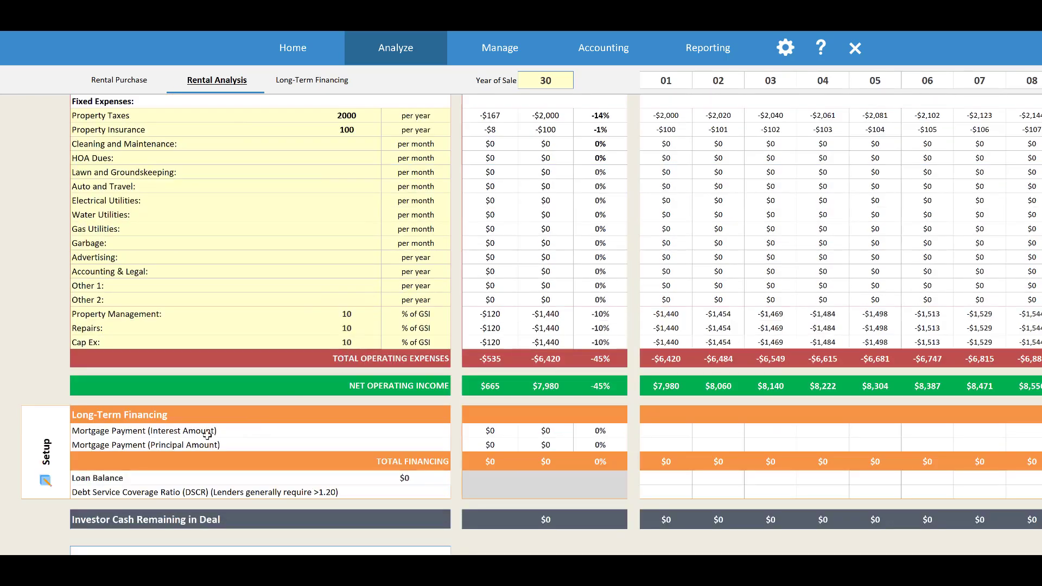
scroll(298, 406, "down", 8)
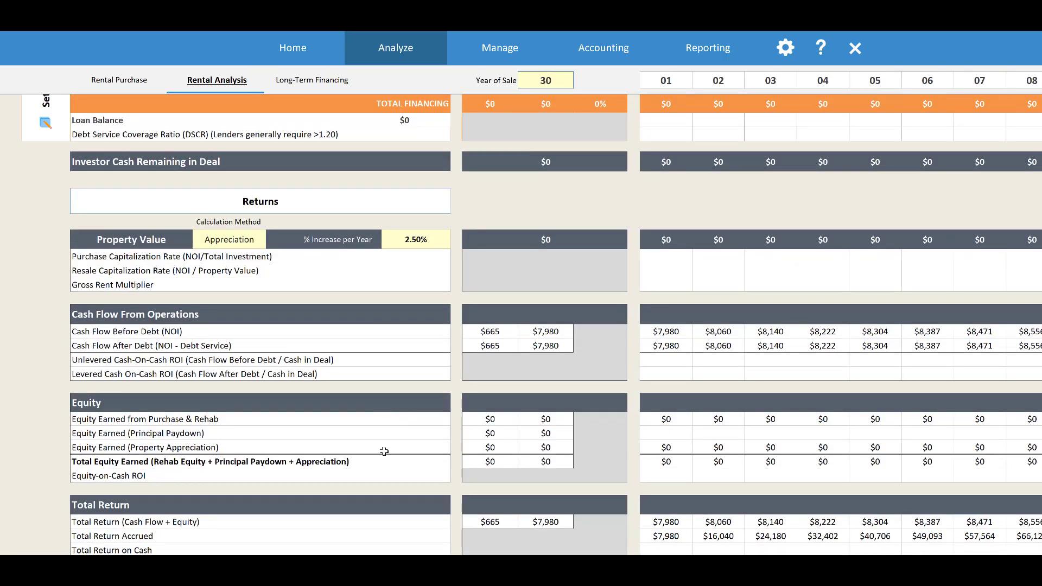
scroll(395, 441, "down", 2)
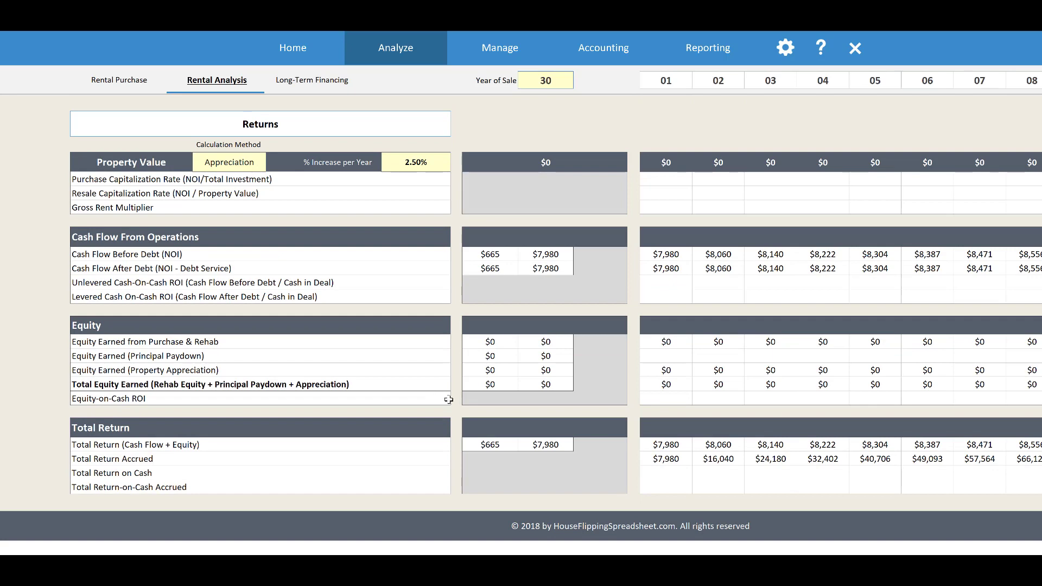
scroll(443, 397, "up", 8)
scroll(444, 397, "up", 10)
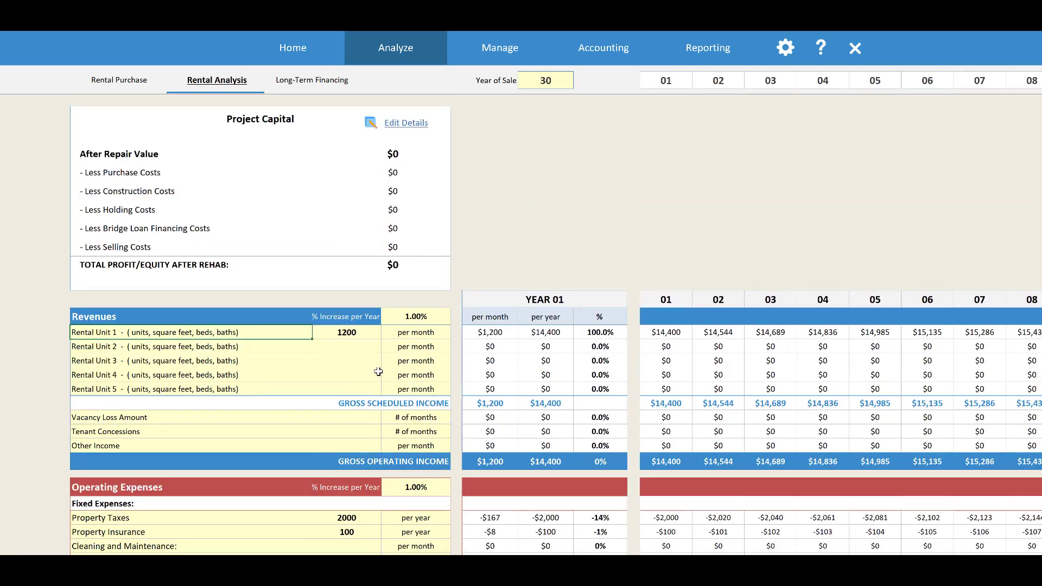
In the Rental Purchase section, set the After Repair Value to $175,000 and the Purchase Price to $100,000
left_click(131, 78)
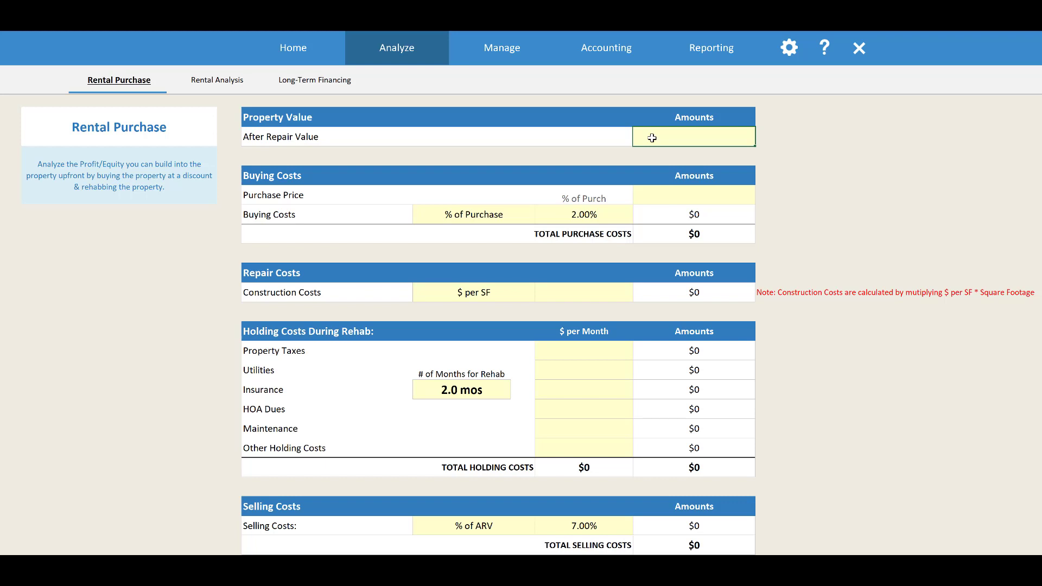
type("75000")
key("Return")
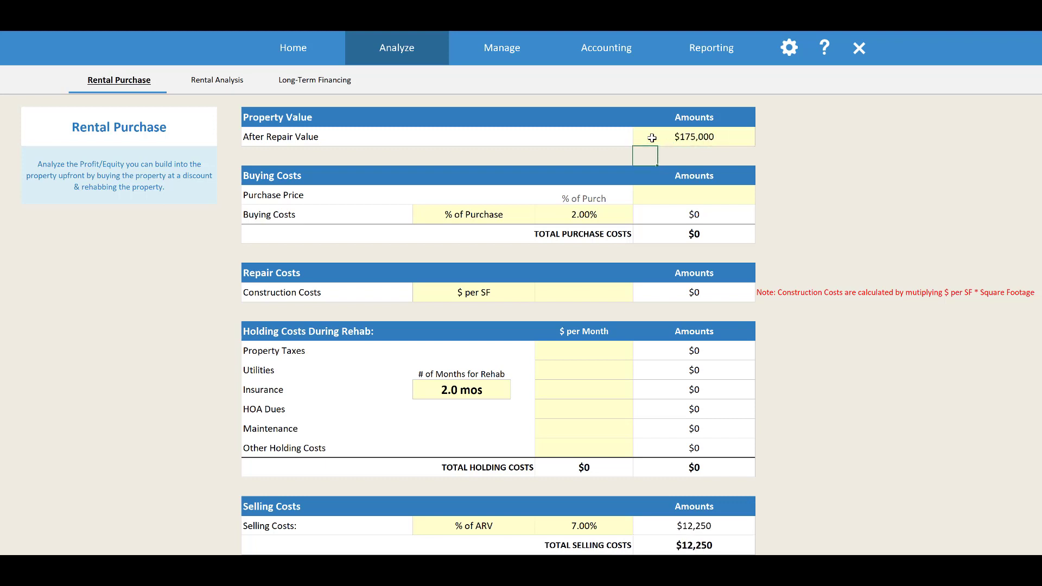
left_click(689, 200)
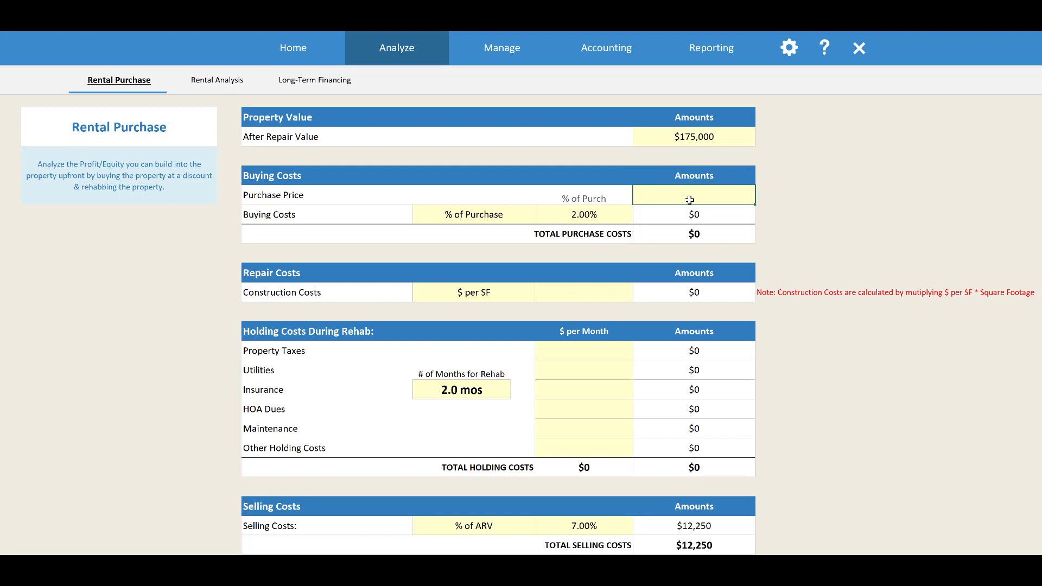
type("100000")
key("Return")
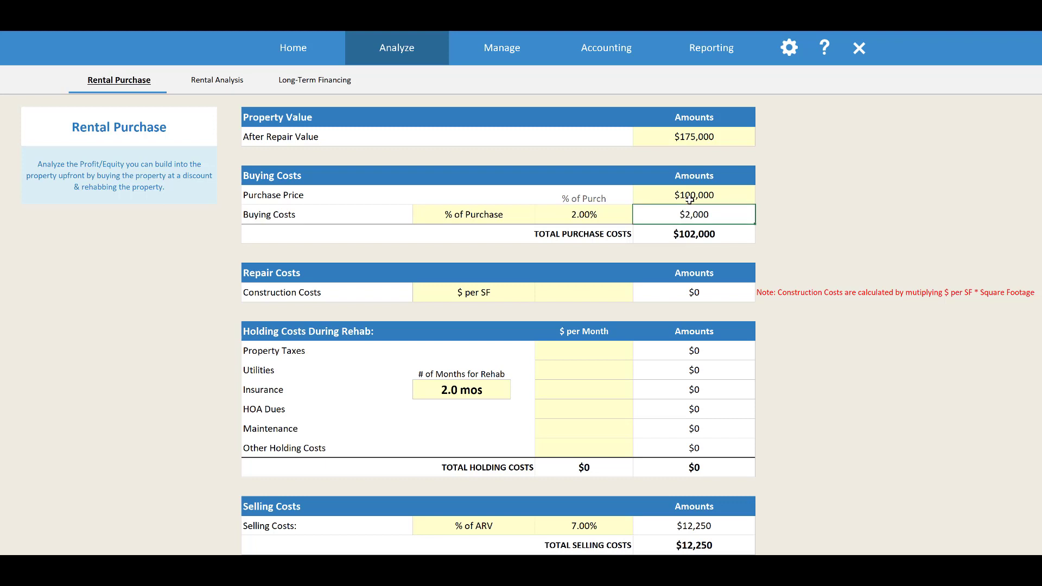
Examine the buying costs percentage and the calculation methods available for buying costs
left_click(605, 213)
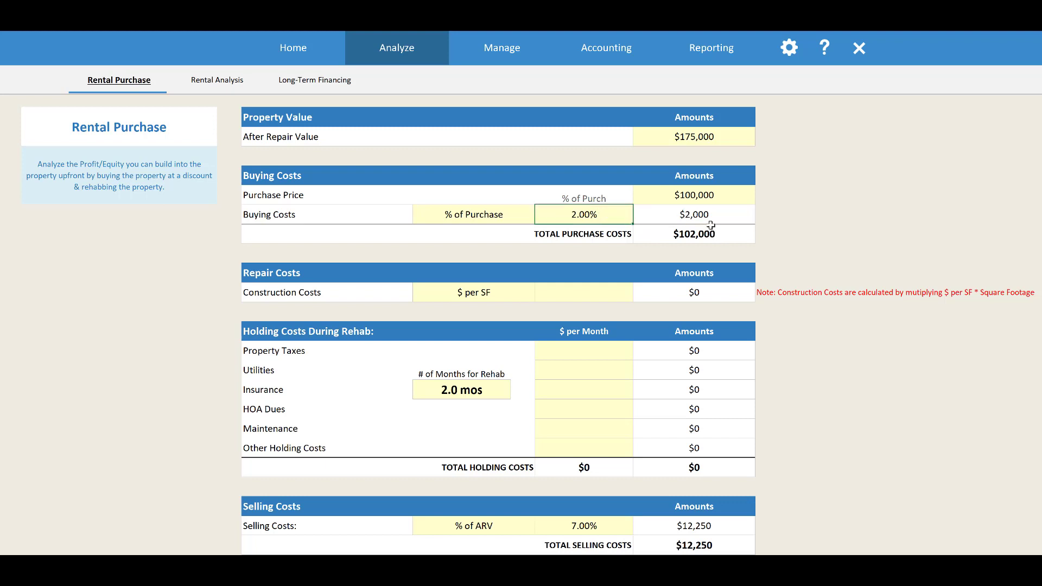
left_click(521, 216)
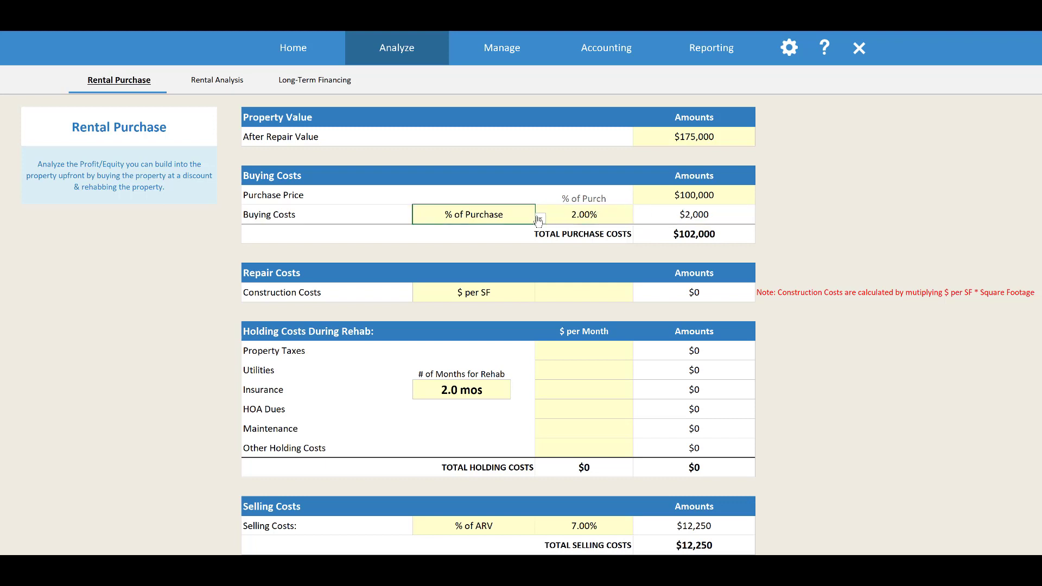
left_click(541, 220)
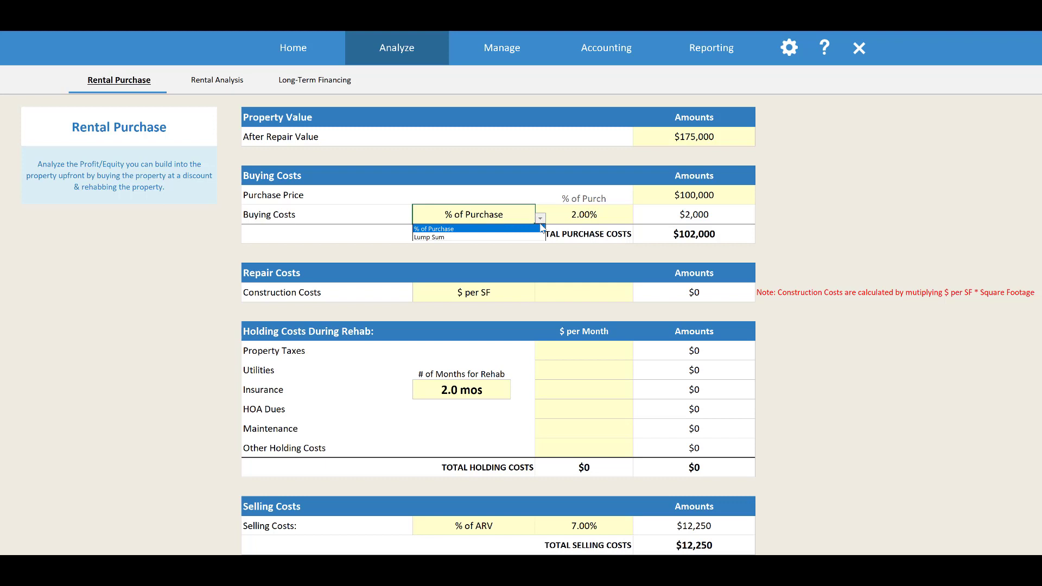
left_click(578, 213)
left_click(578, 214)
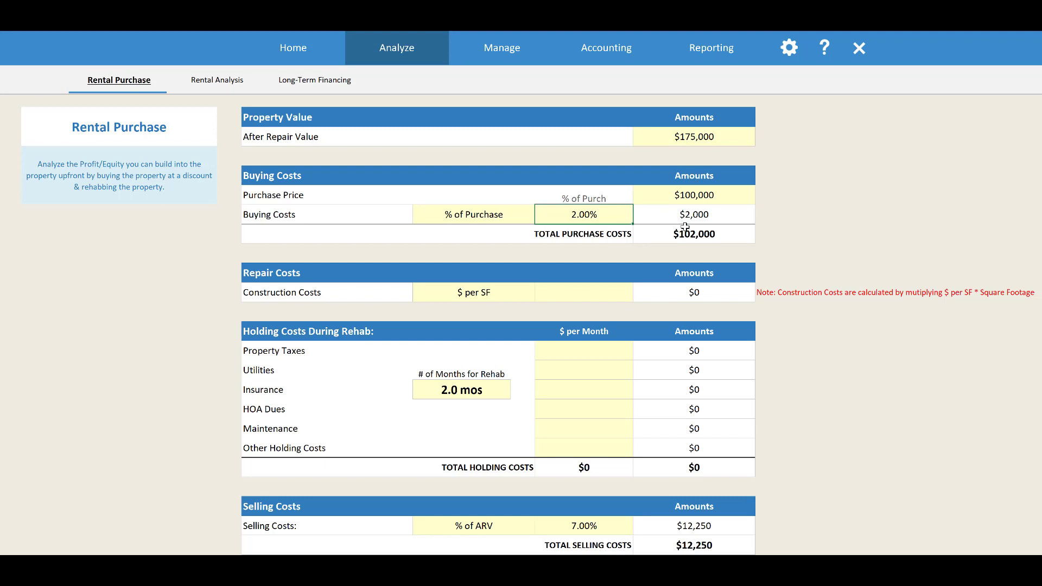
Check the construction cost calculation methods and set the construction costs to $30 per SF
left_click(612, 289)
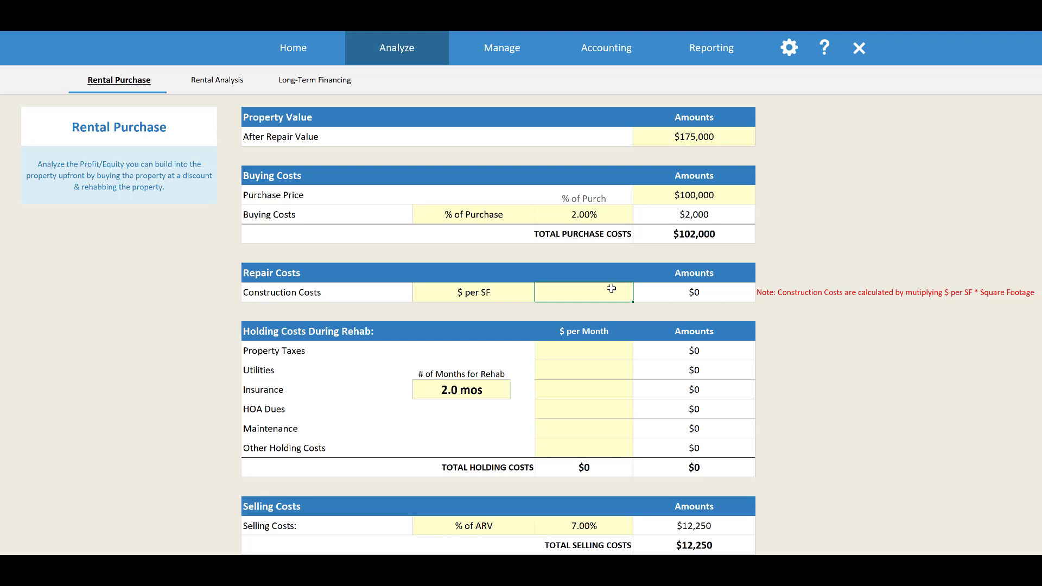
left_click(519, 294)
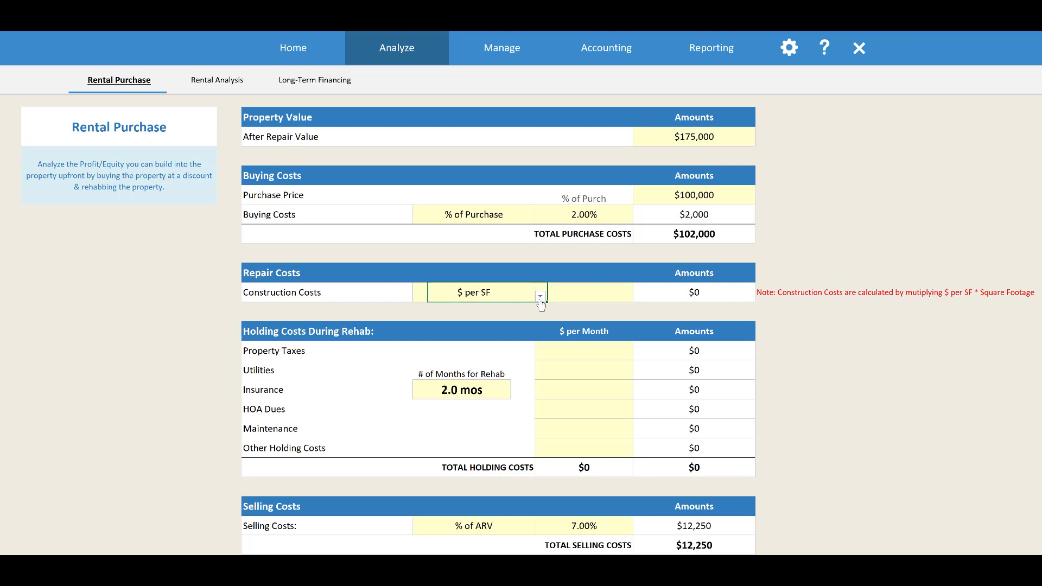
left_click(539, 297)
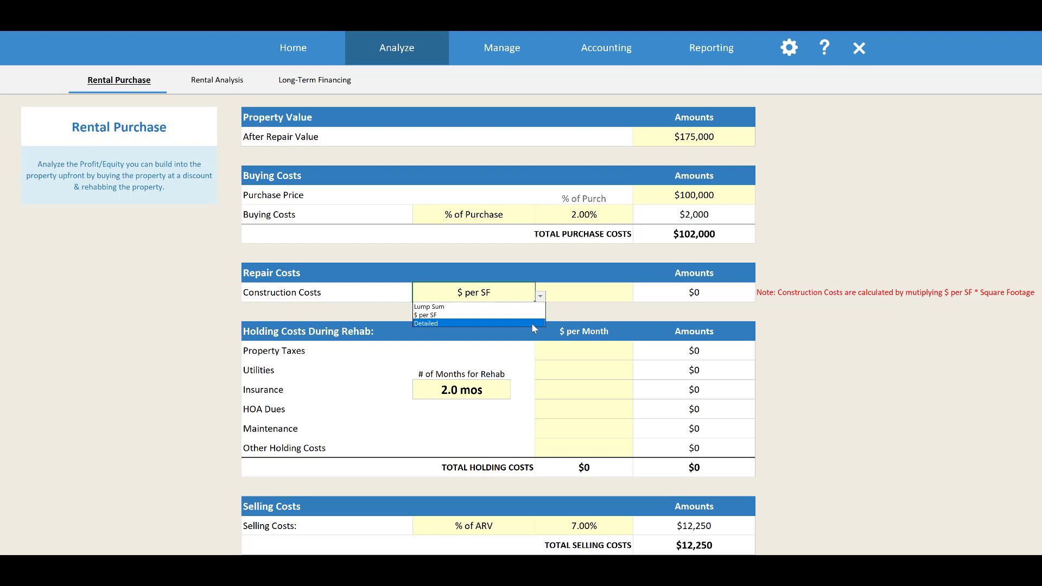
left_click(580, 294)
left_click(585, 293)
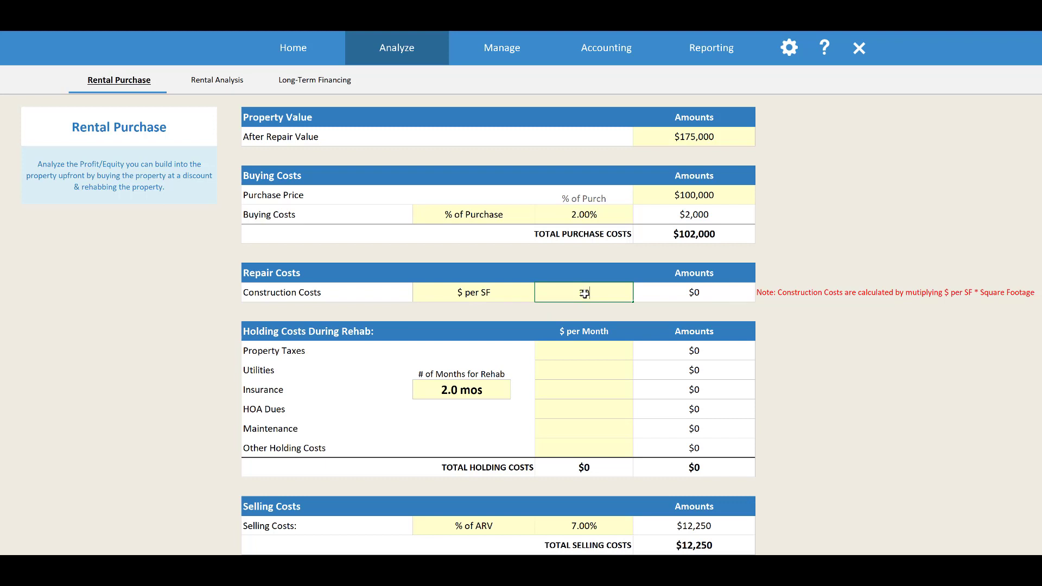
type("30")
key("Return")
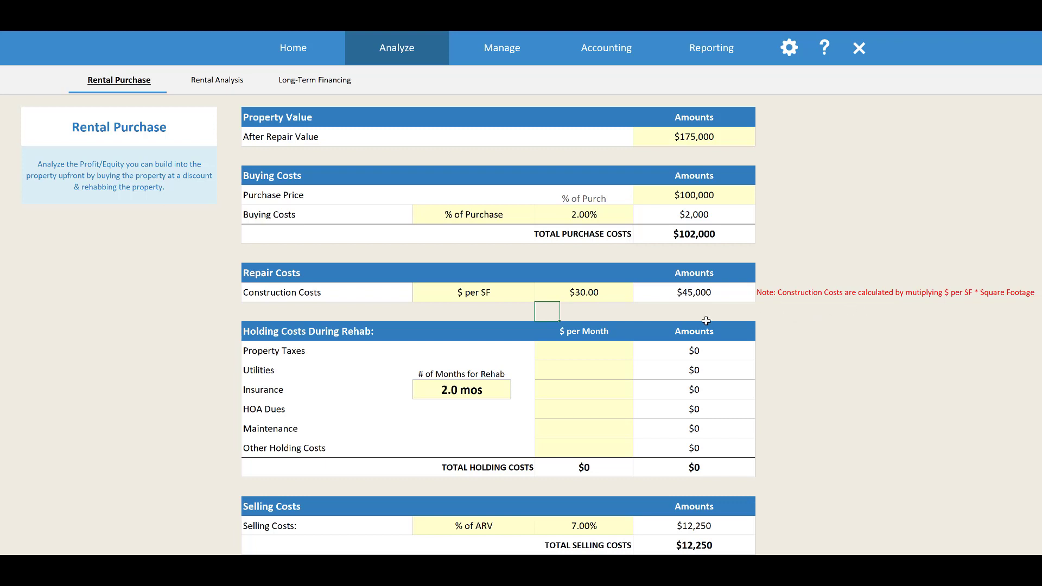
Enter the monthly holding costs for property taxes as =2000/12 and for utilities as $250
left_click(608, 294)
left_click(582, 352)
left_click(502, 383)
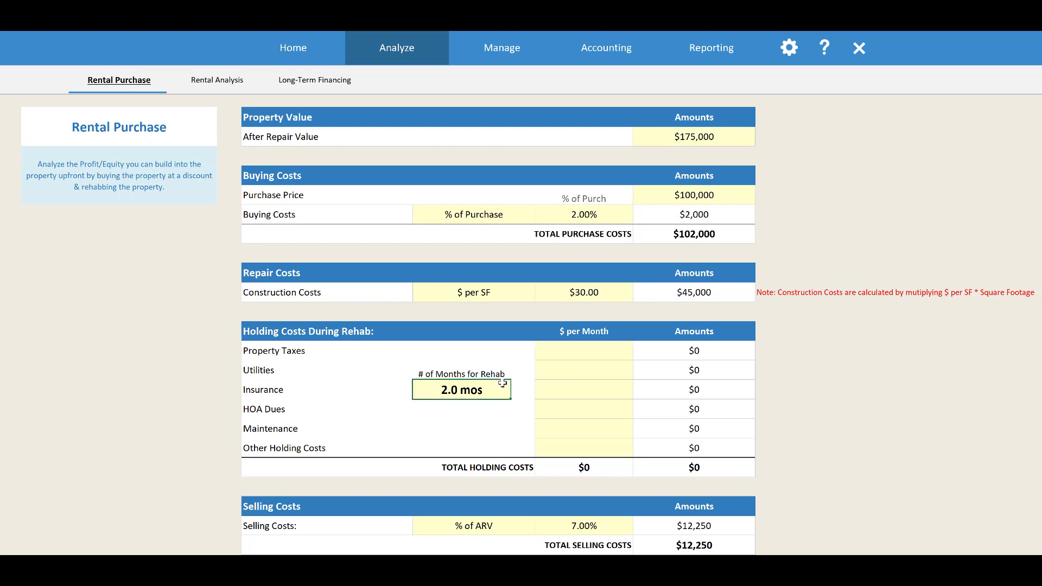
left_click(586, 358)
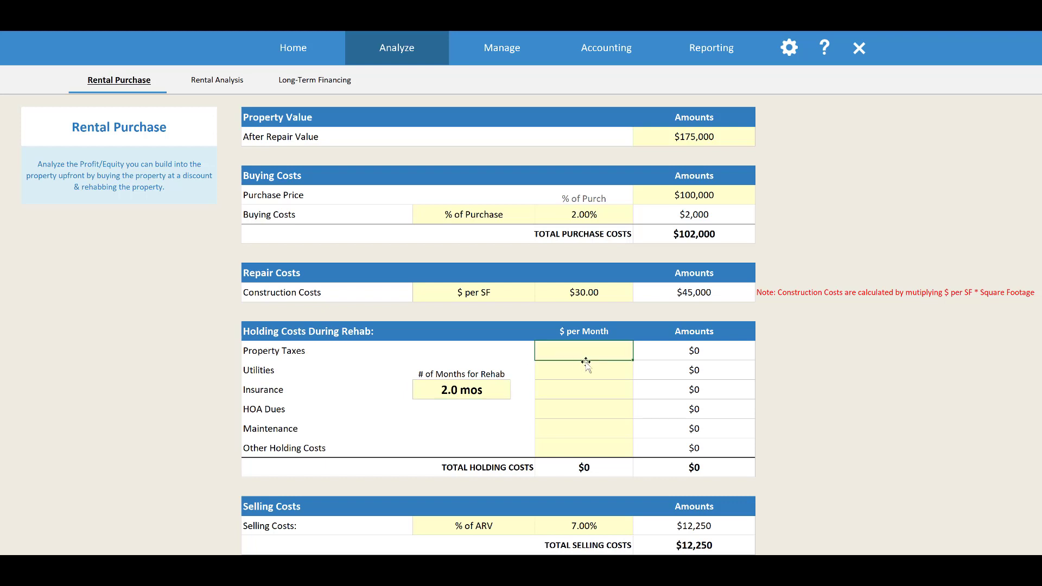
type("=2000/12")
key("Return")
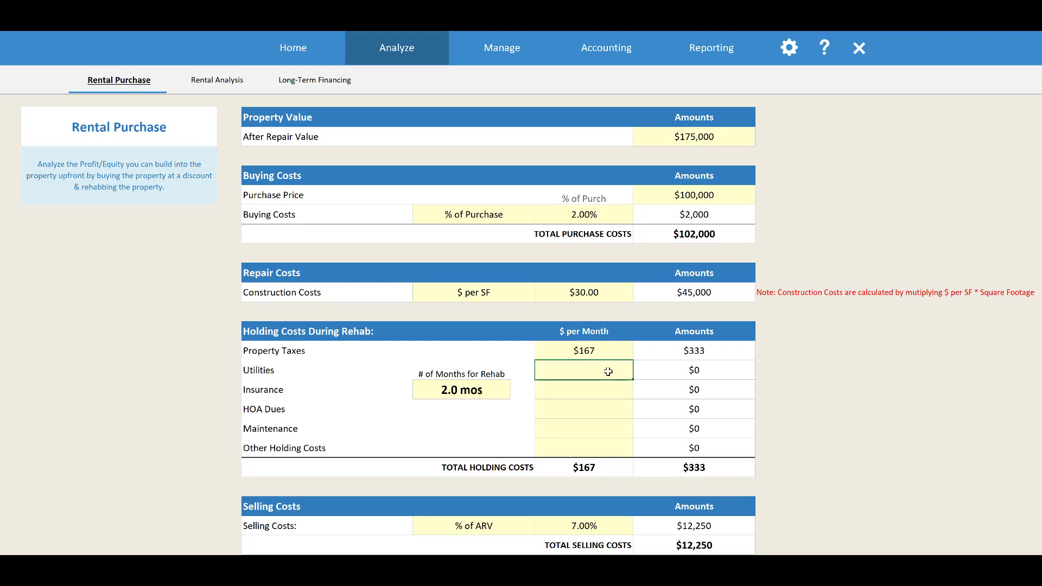
type("250")
key("Return")
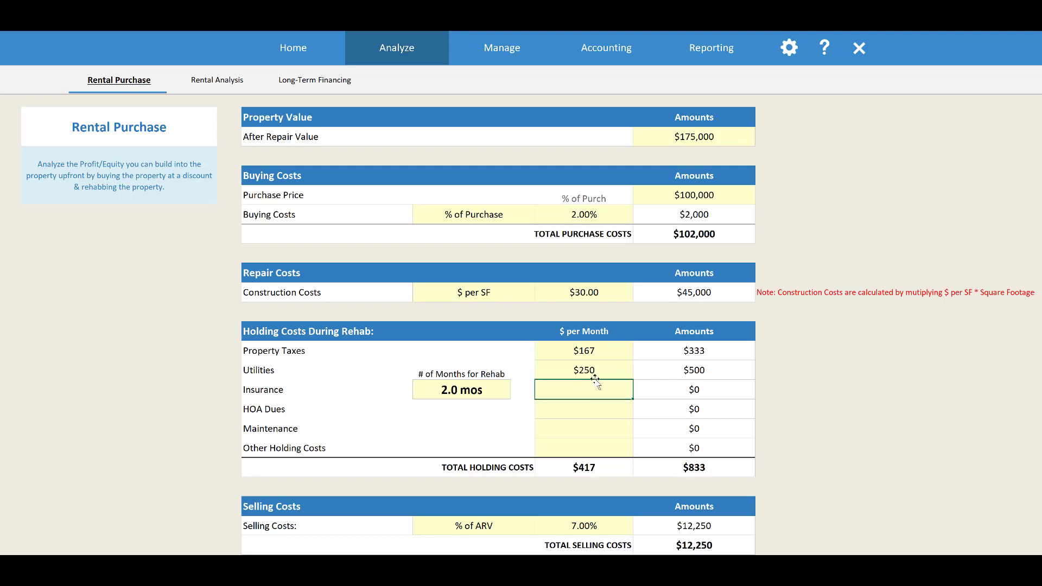
Set the monthly holding costs to $125 for insurance and $80 for maintenance
type("125")
key("Return")
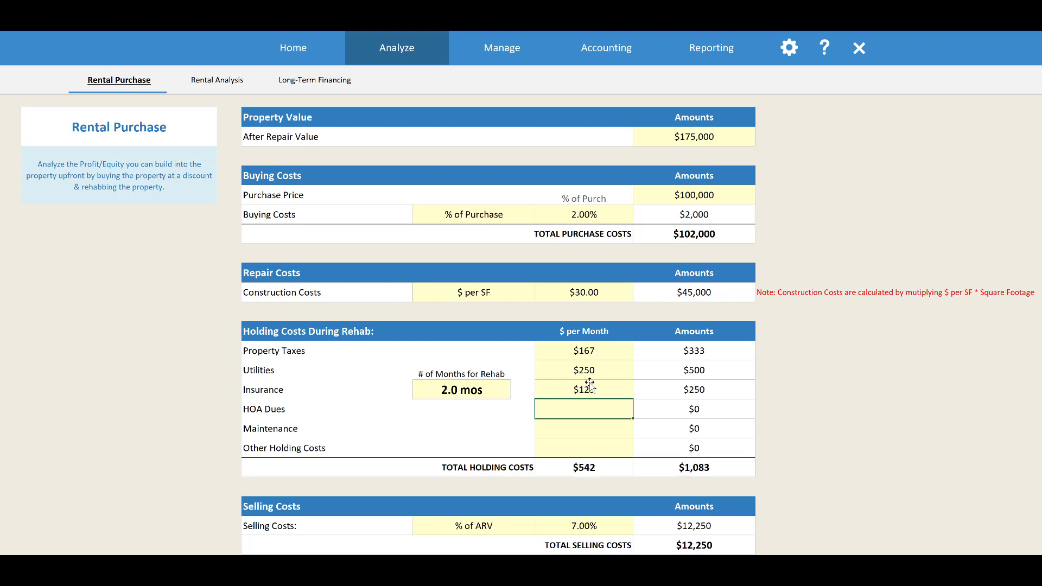
left_click(595, 431)
type("80")
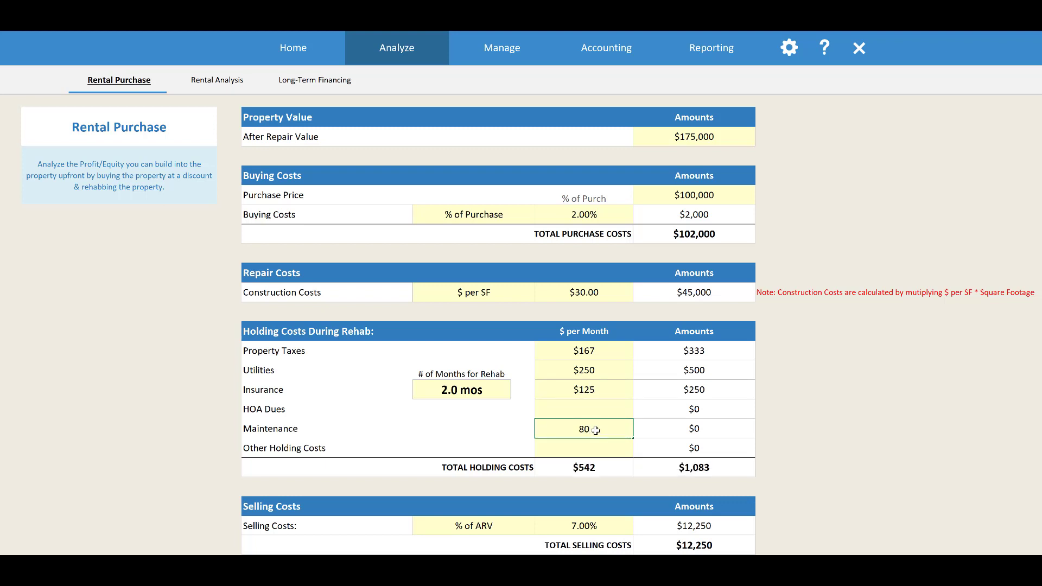
key("Return")
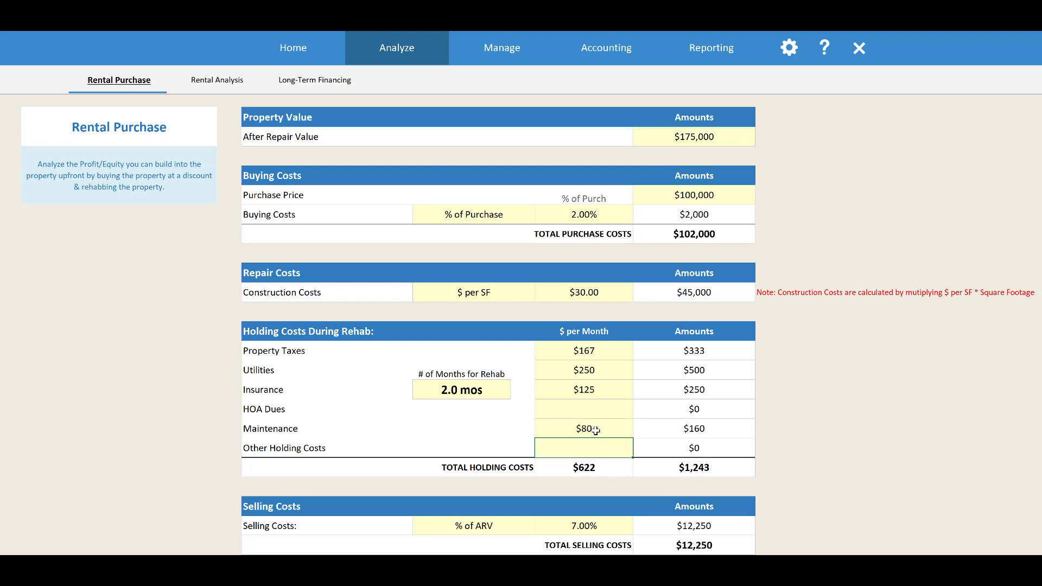
Review the total holding costs per month and for the whole rehab period
scroll(595, 431, "down", 2)
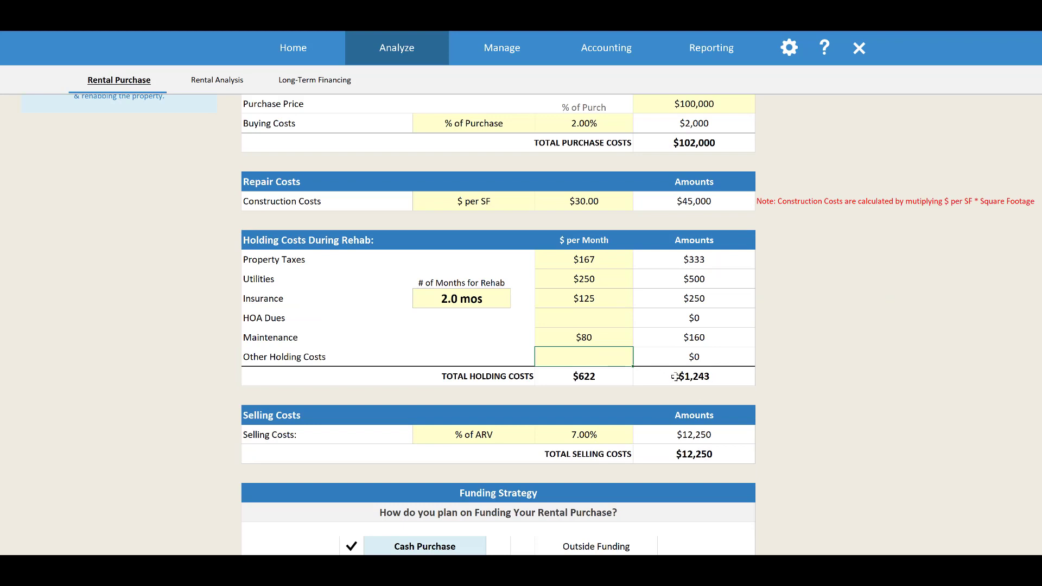
left_click(608, 376)
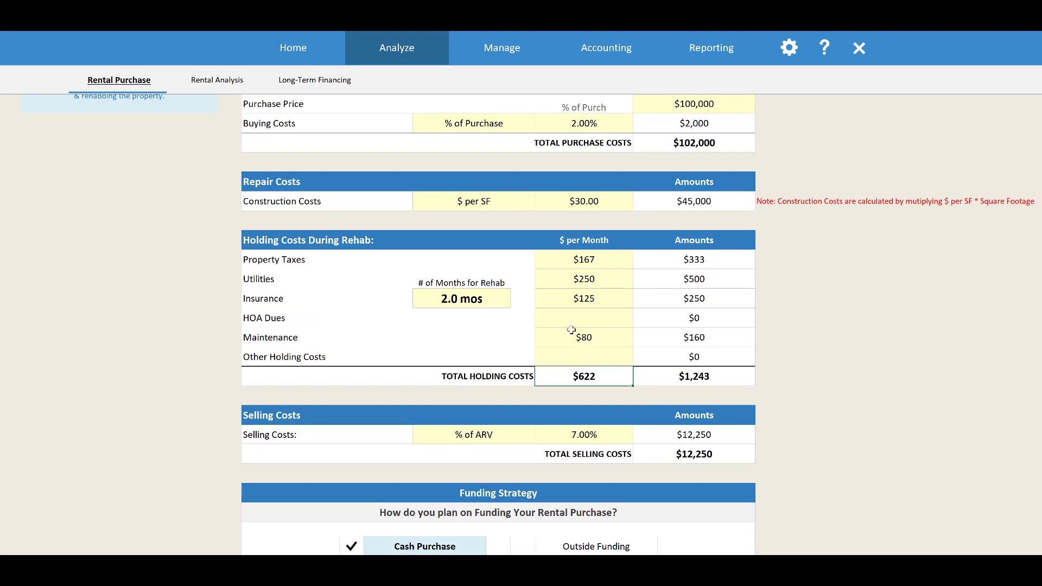
left_click(704, 385)
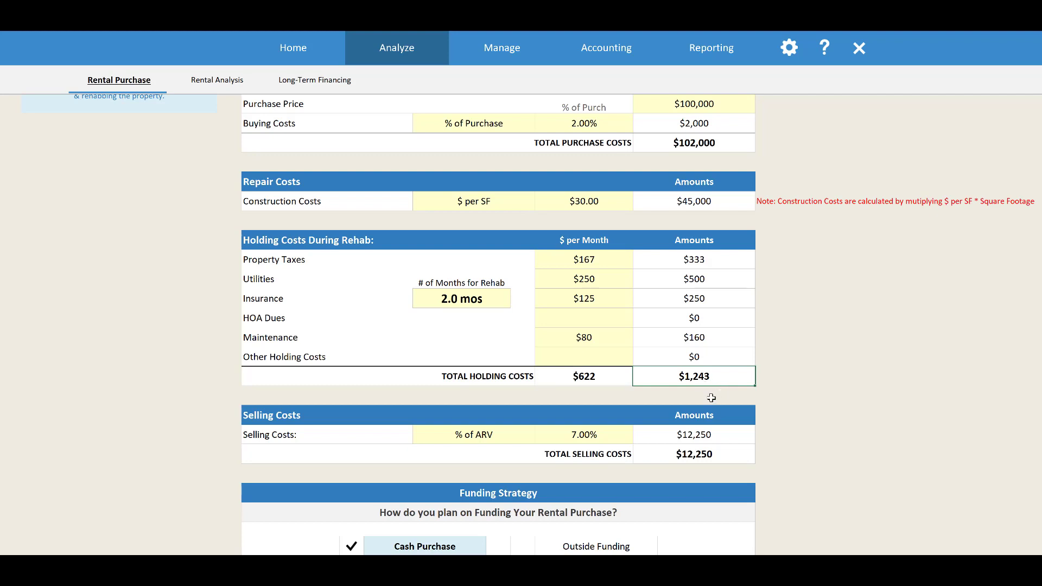
Examine the selling costs percentage and its calculation methods, and return to the property value figures
scroll(708, 397, "down", 2)
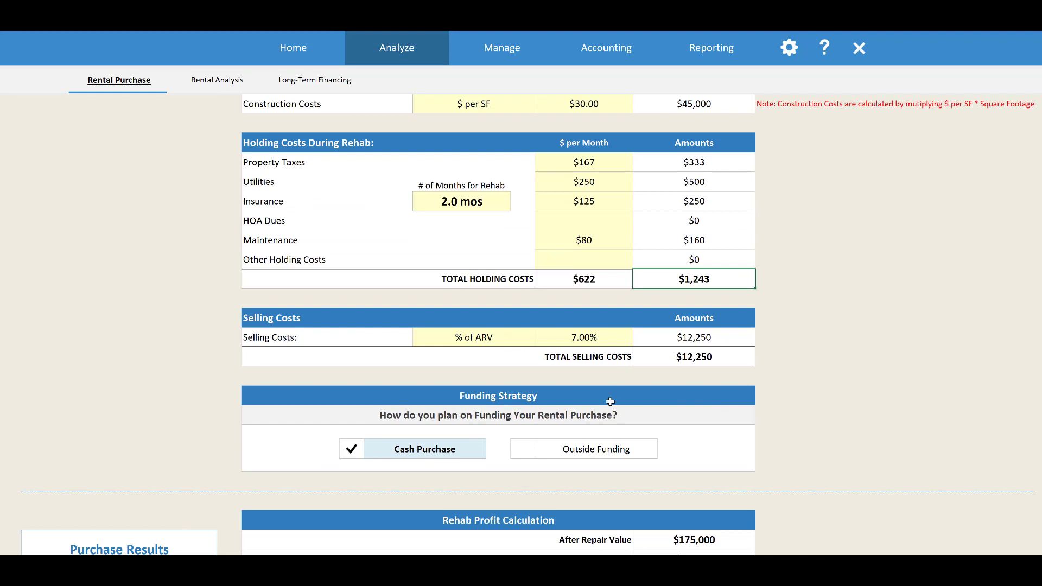
left_click(615, 341)
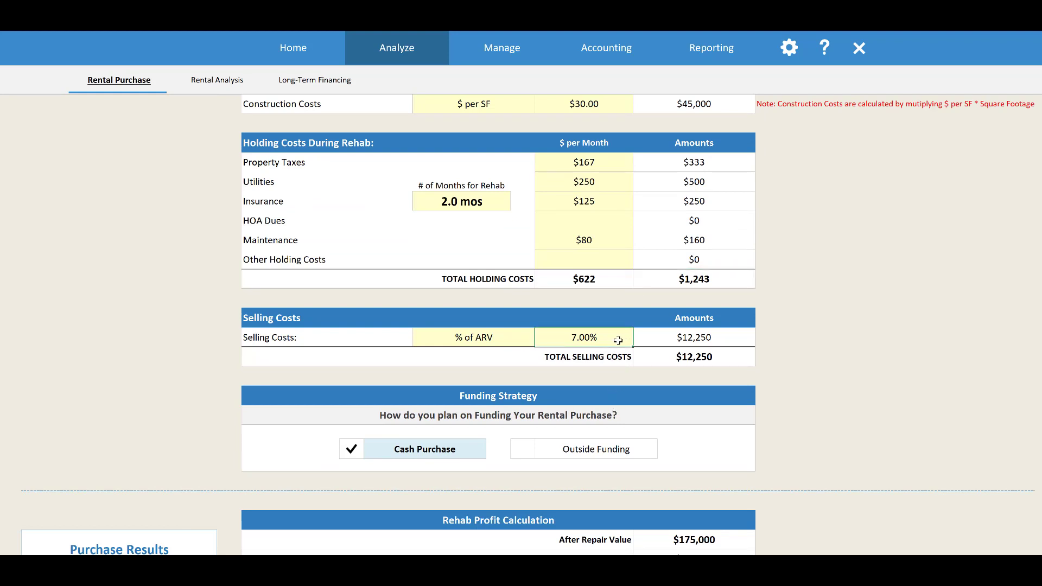
left_click(531, 339)
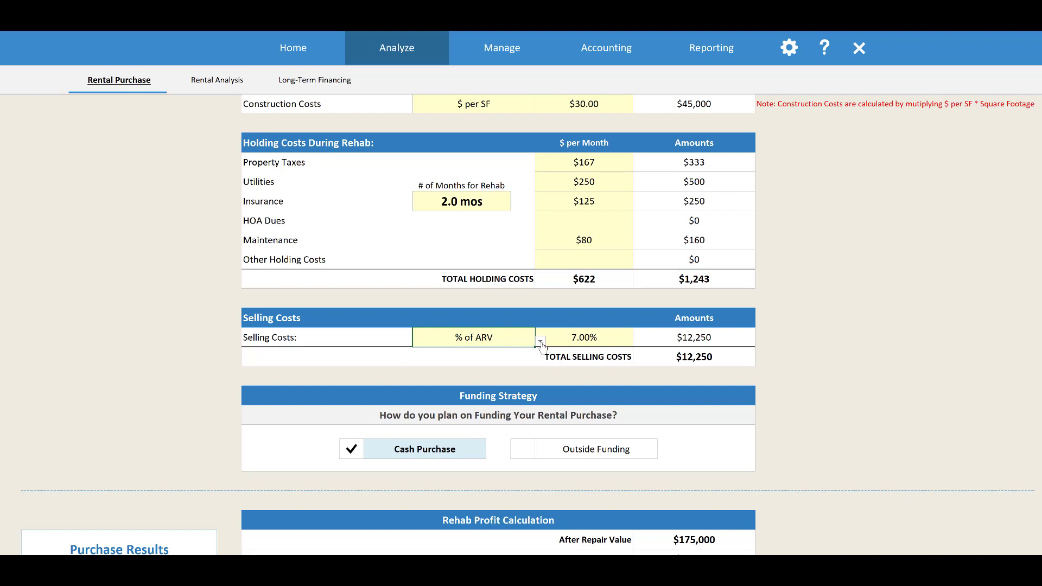
left_click(541, 342)
left_click(601, 338)
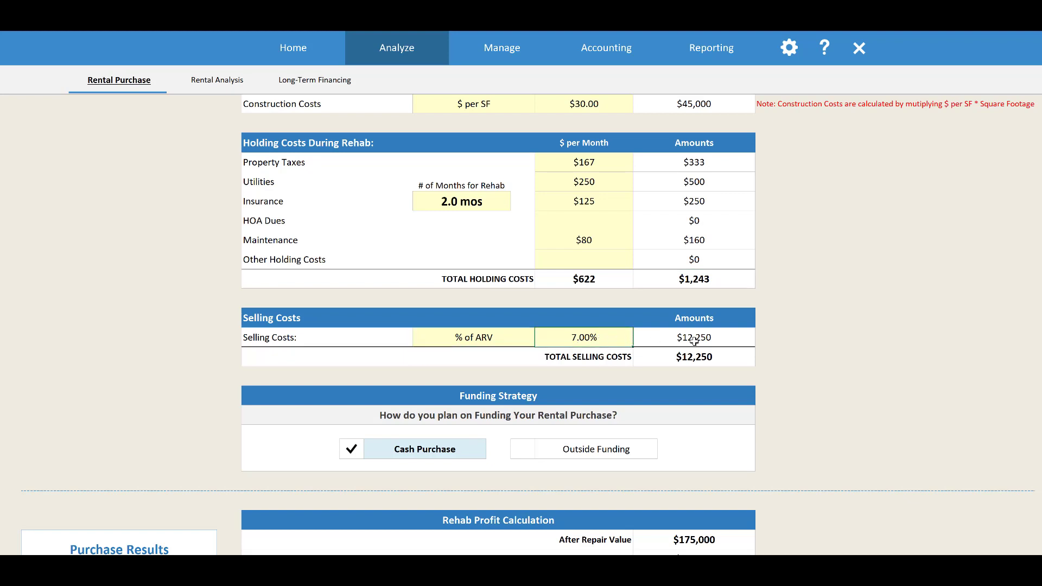
scroll(694, 340, "up", 5)
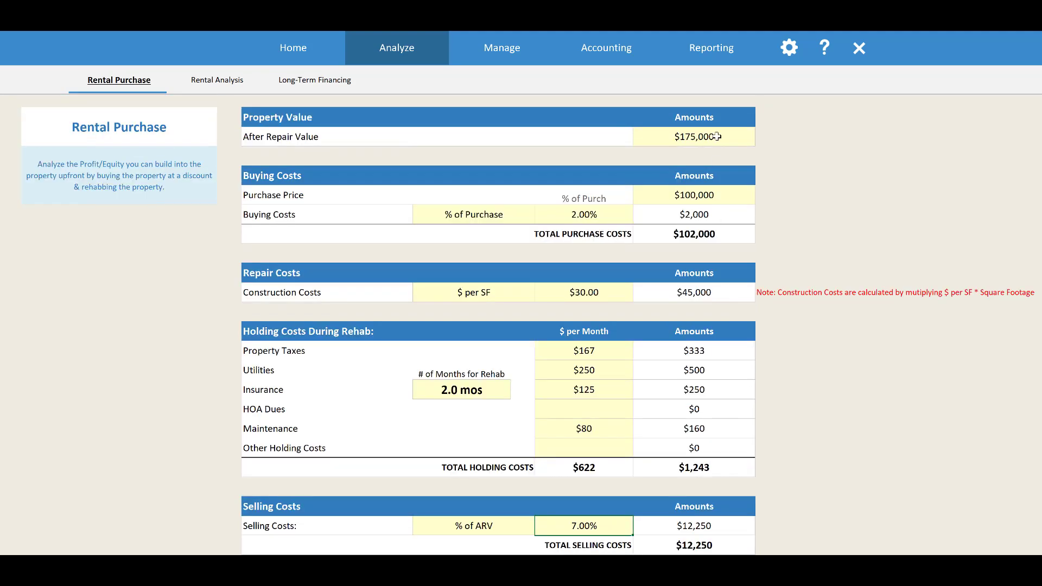
Set the funding strategy for the rental purchase to Outside Funding
left_click(716, 136)
scroll(754, 336, "down", 1)
scroll(752, 371, "down", 1)
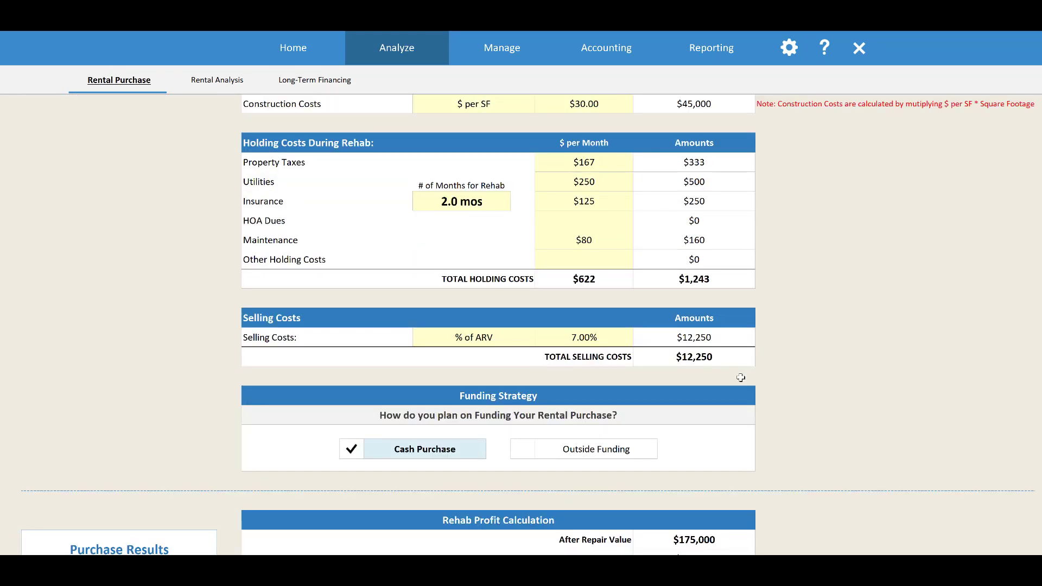
scroll(740, 378, "down", 2)
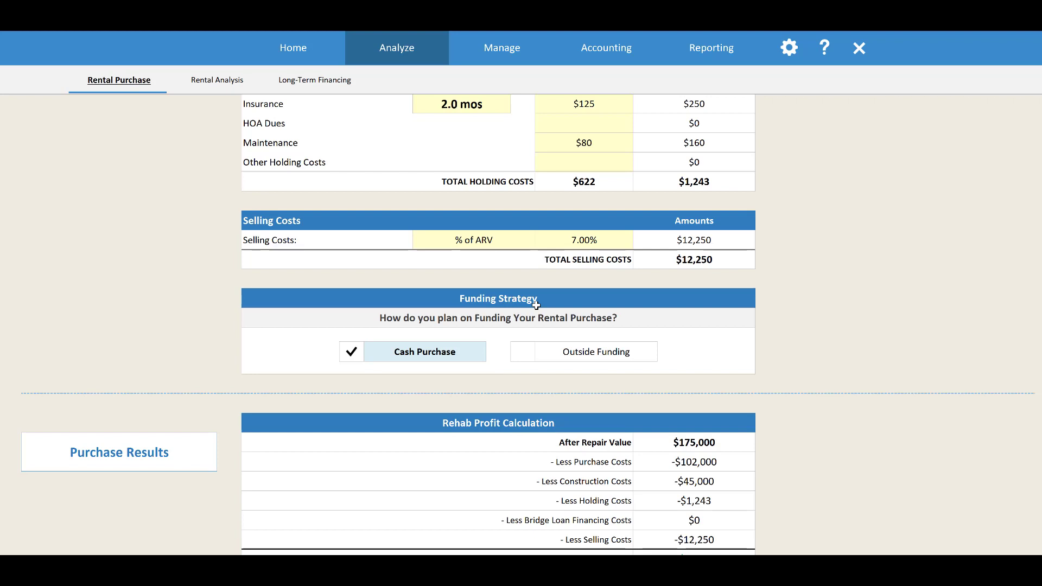
left_click(583, 347)
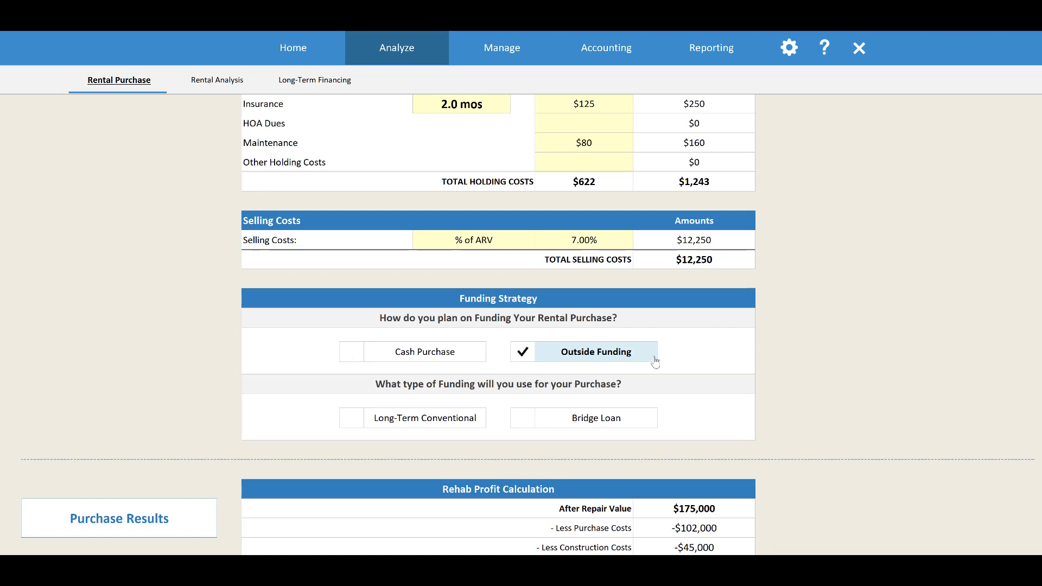
Compare the Bridge Loan and Long-Term Conventional setups and choose Long-Term Conventional as the purchase funding type
scroll(654, 362, "down", 2)
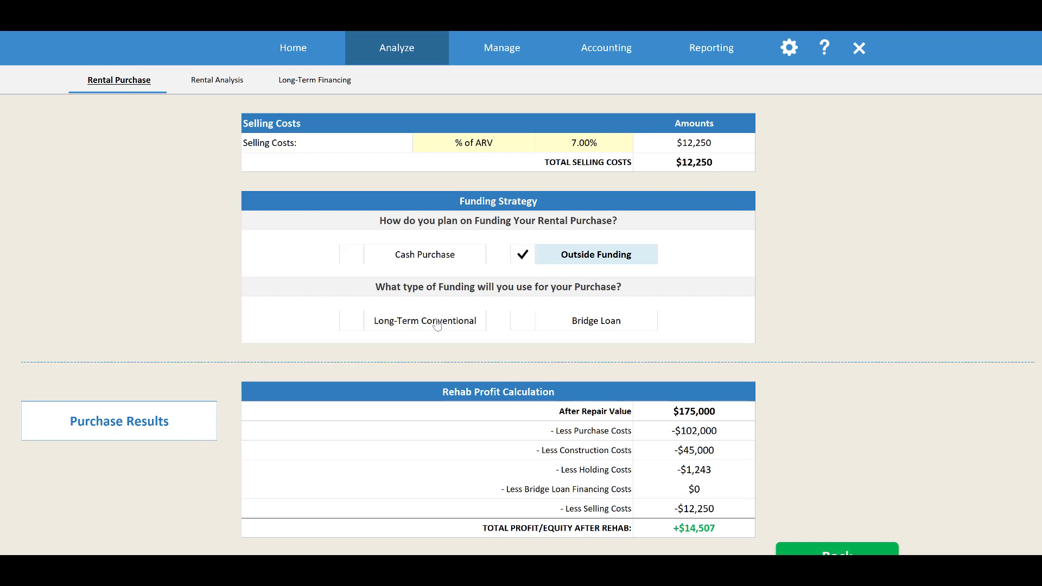
left_click(564, 324)
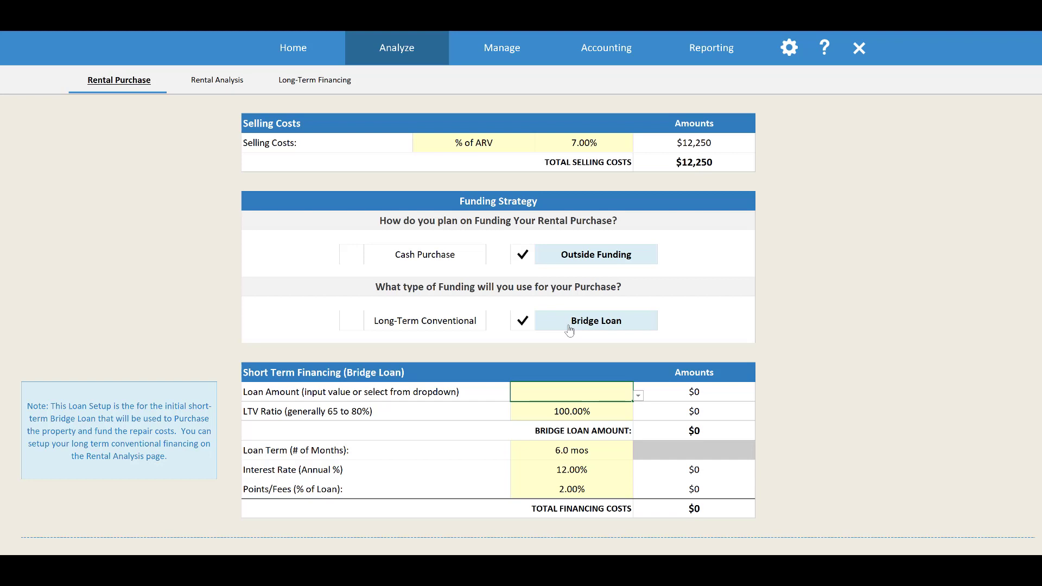
left_click(462, 320)
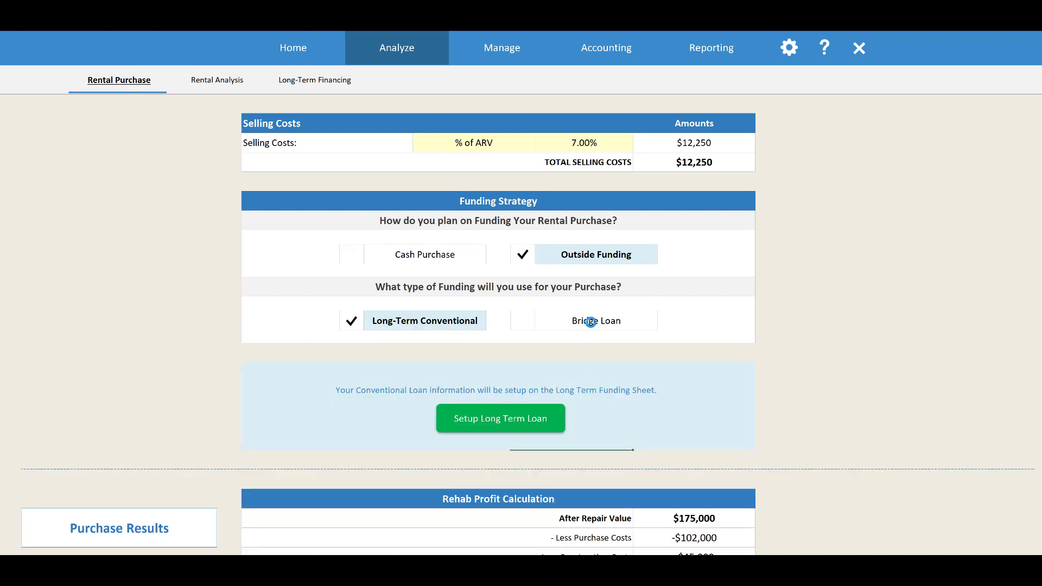
left_click(591, 325)
scroll(609, 412, "down", 3)
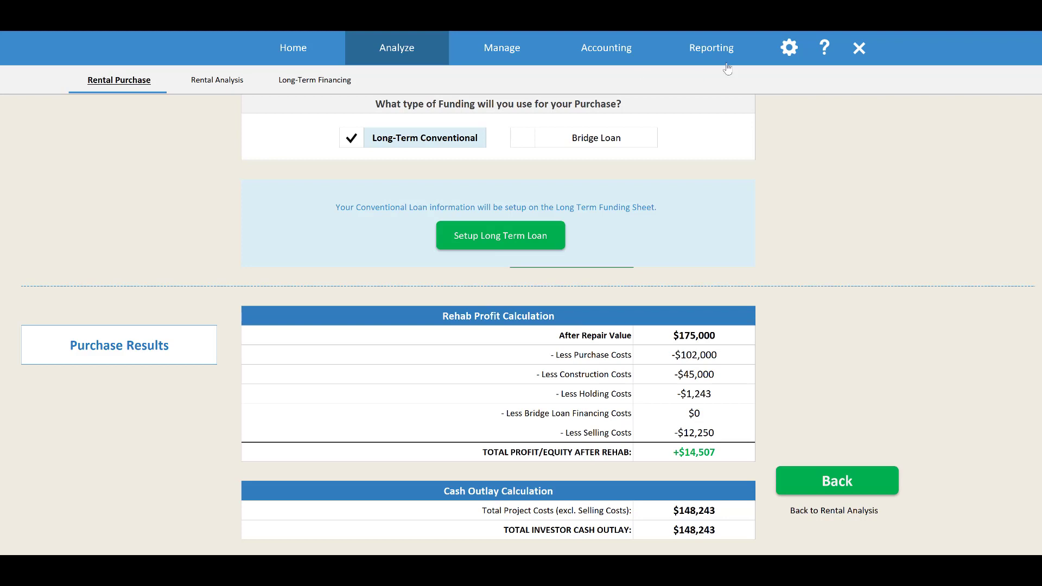
Review the Rehab Profit Calculation from after repair value to total profit/equity, and return to the Rental Analysis
left_click(690, 333)
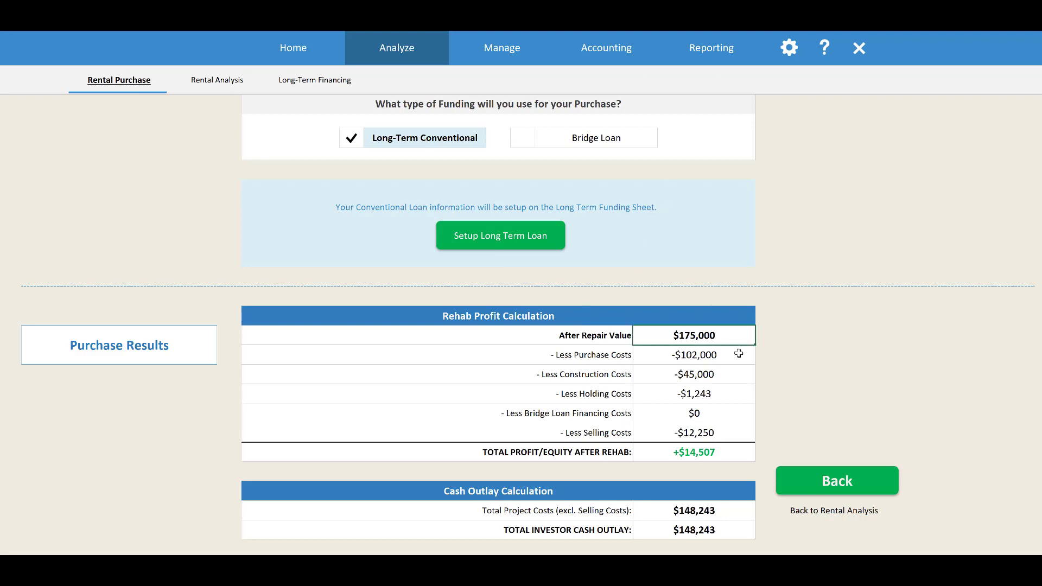
left_click(709, 380)
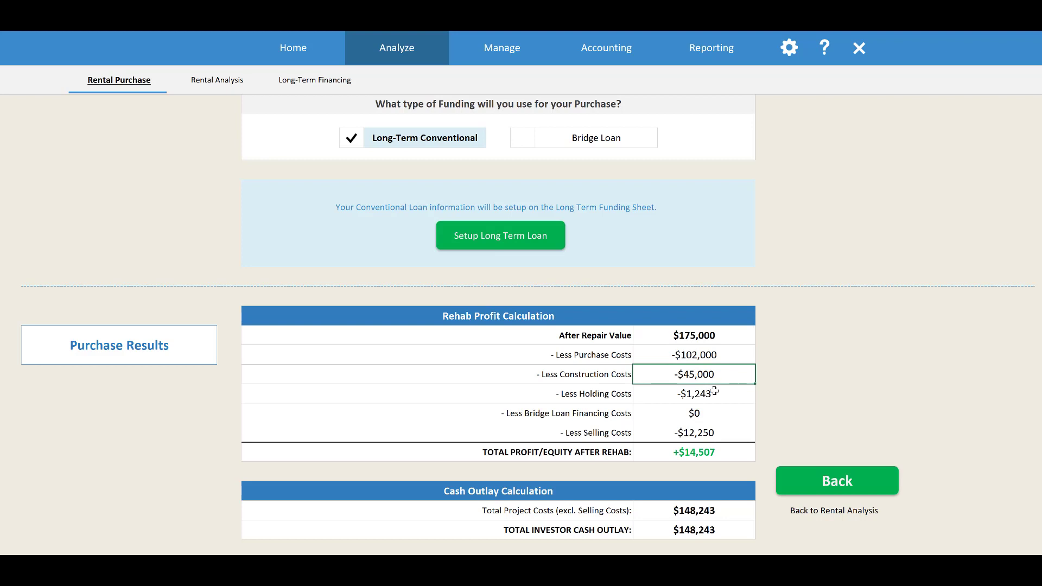
left_click(714, 391)
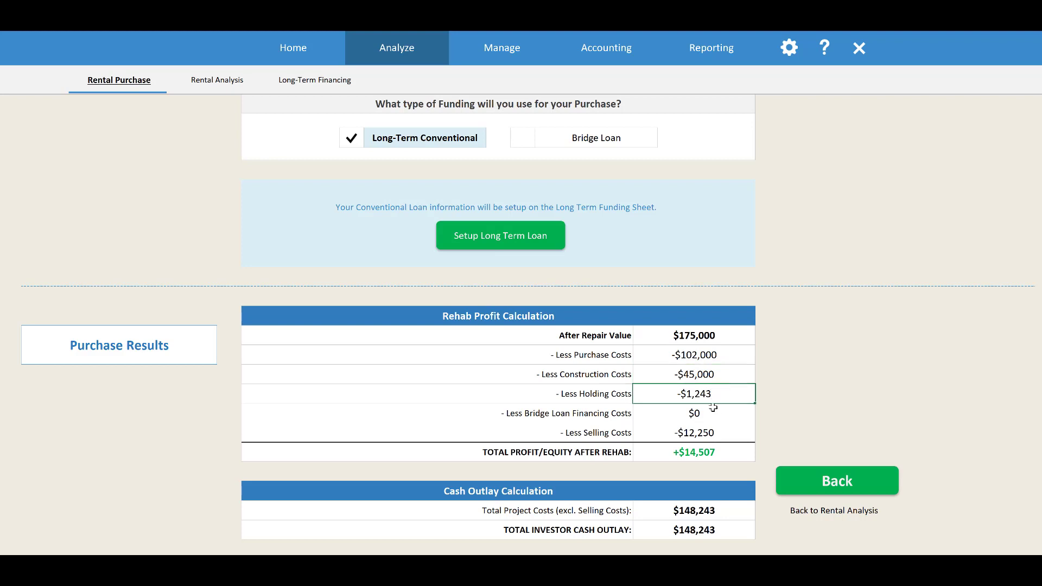
left_click(706, 430)
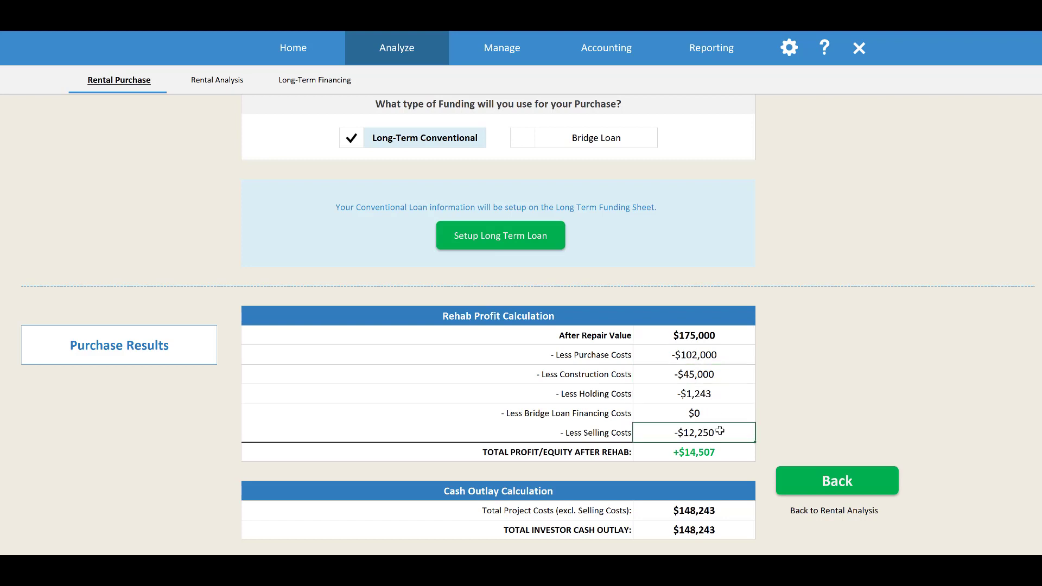
left_click(711, 450)
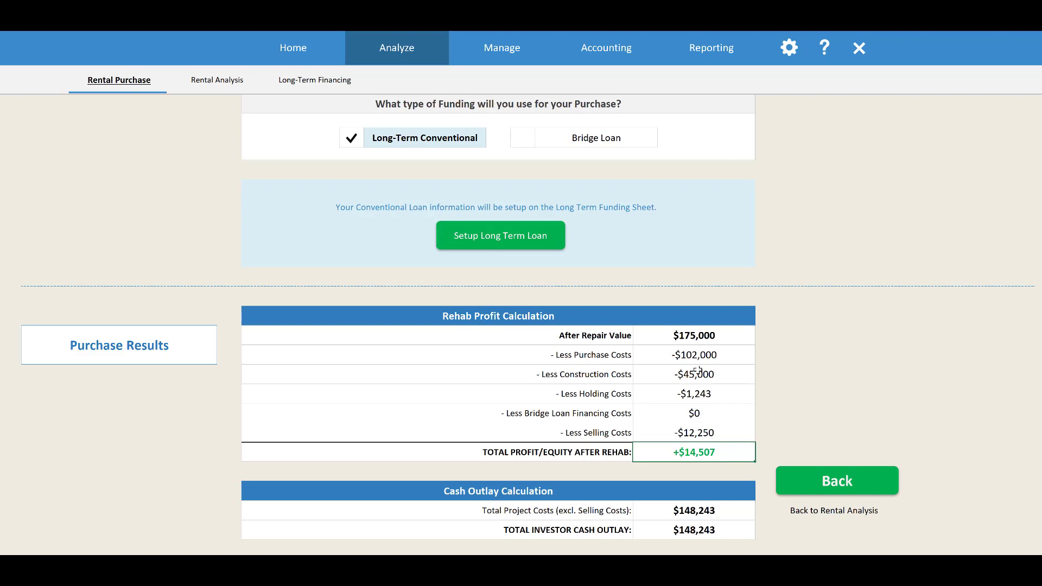
scroll(697, 370, "down", 2)
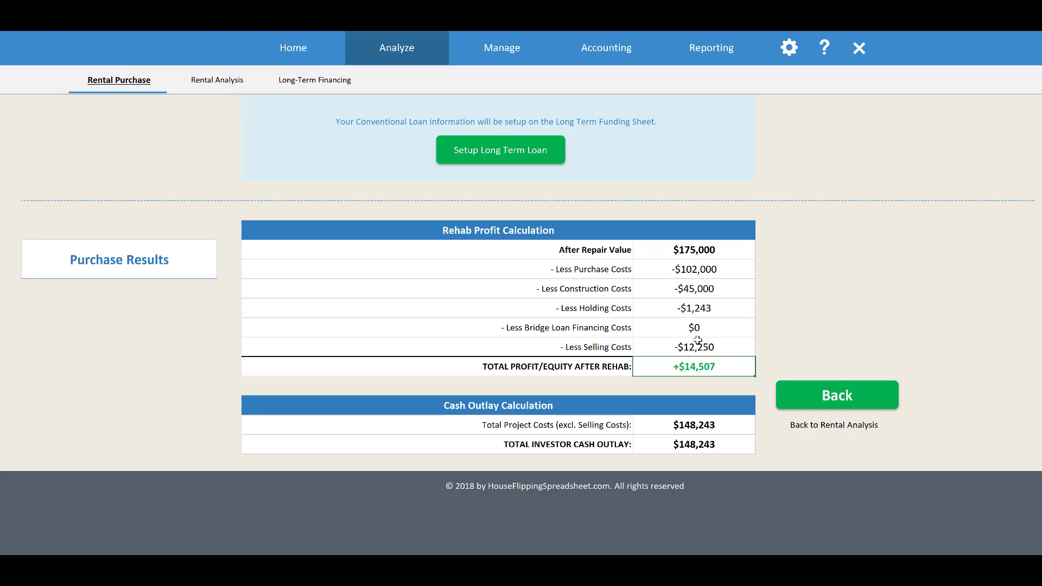
left_click(861, 396)
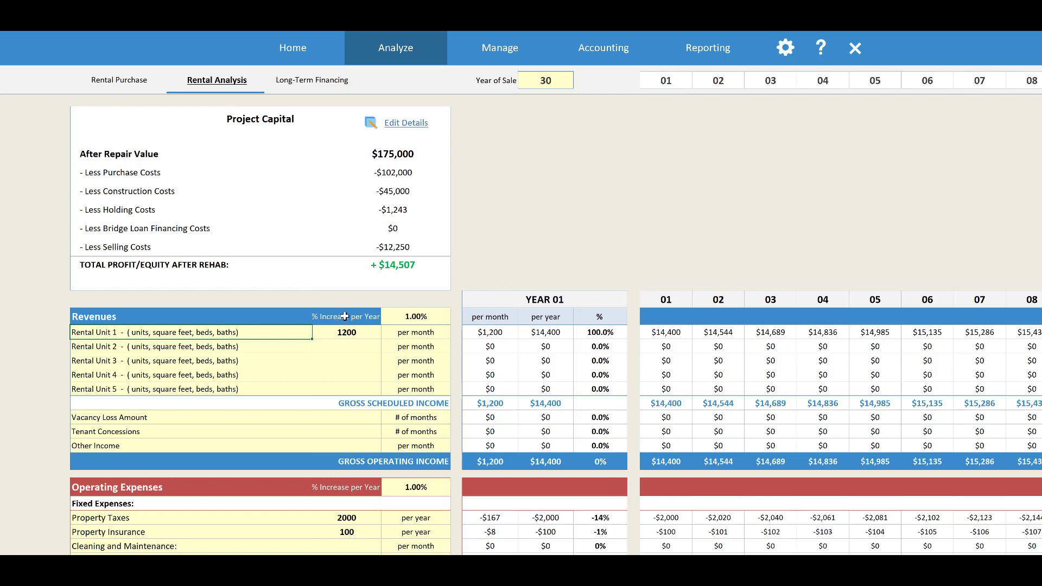
Examine the rental unit revenue entries, the period options for Rental Unit 1's rent, and the yearly revenue increase percentage
scroll(345, 319, "down", 2)
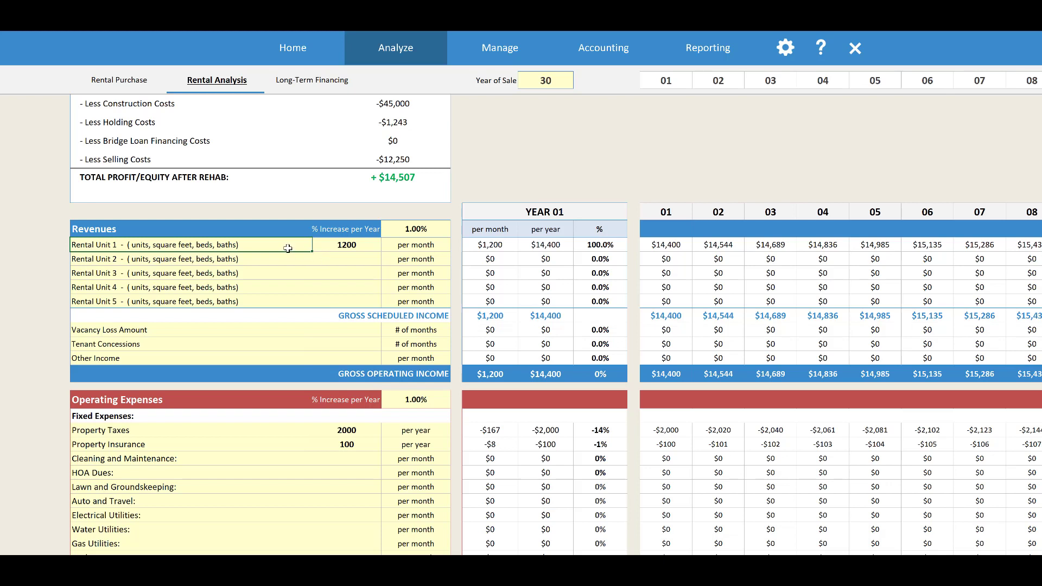
left_click(280, 298, "shift")
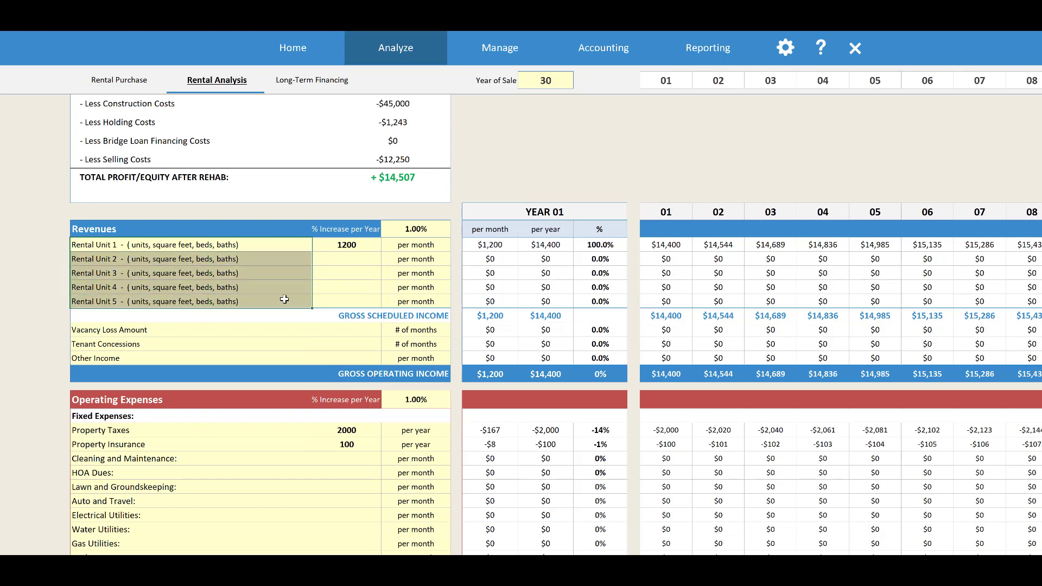
left_click(276, 246)
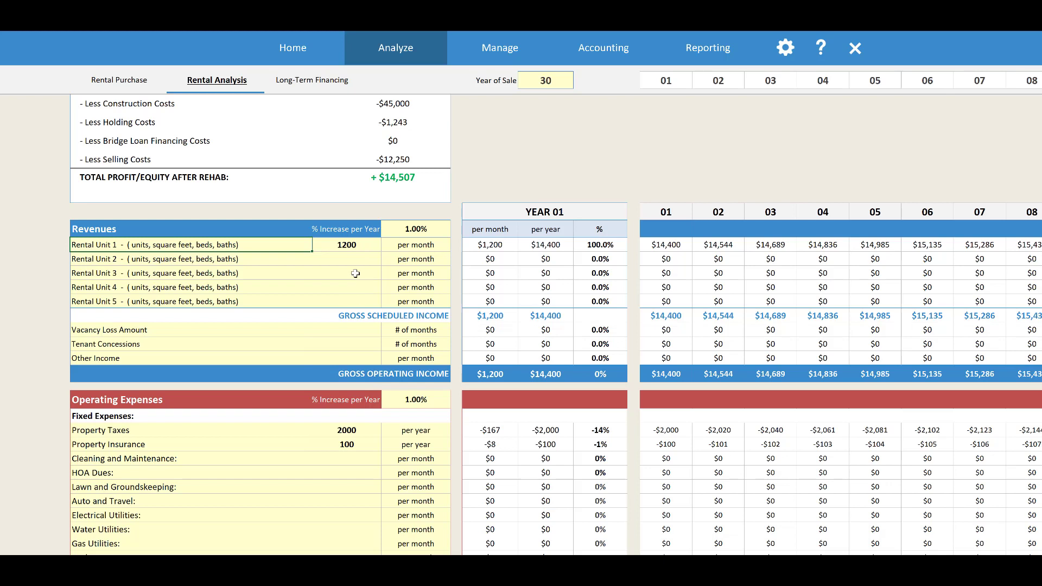
left_click(361, 246)
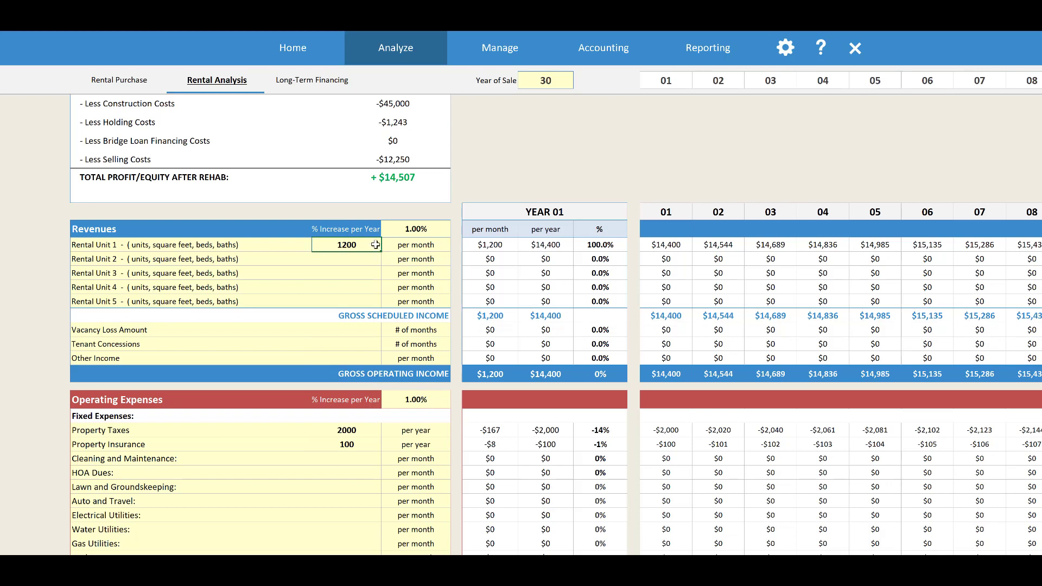
key("Tab")
left_click(456, 246)
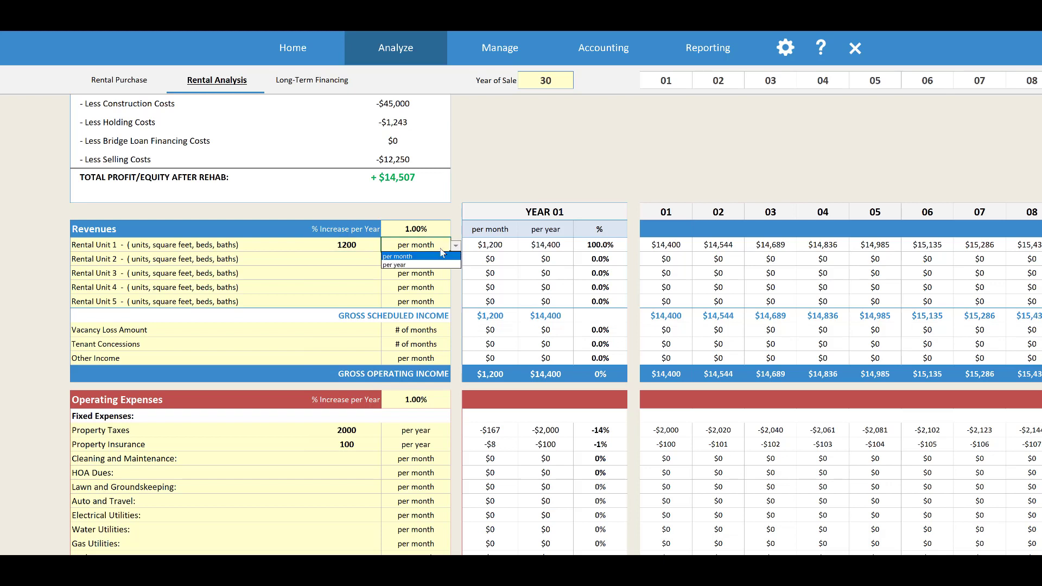
left_click(426, 279)
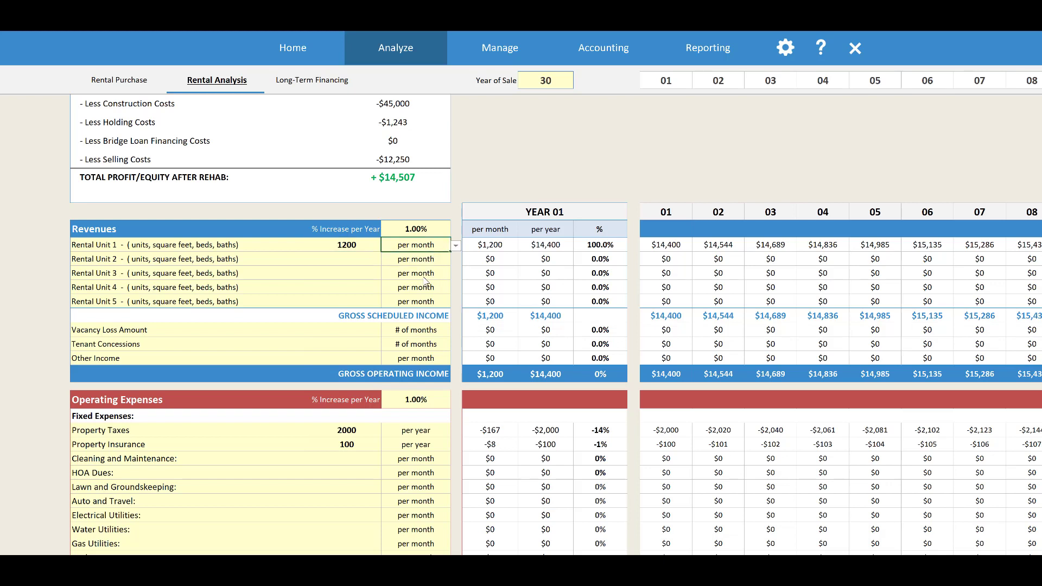
left_click(367, 260)
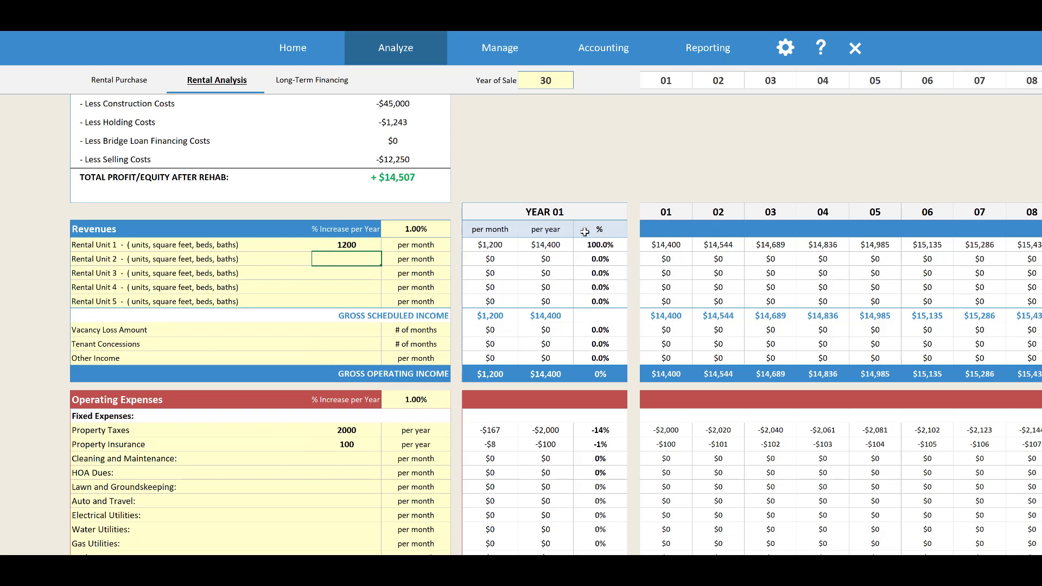
left_click(427, 229)
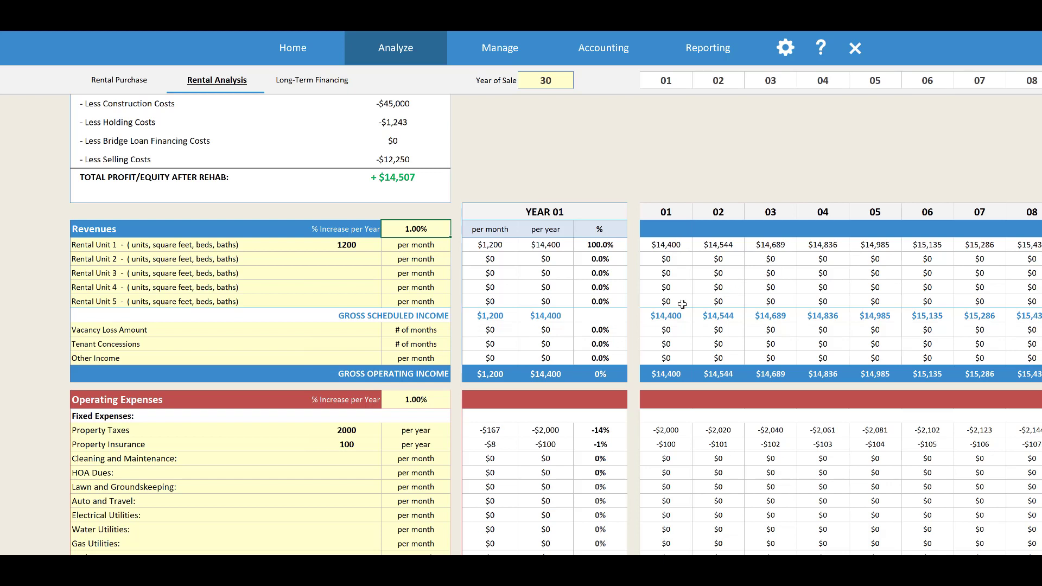
Set the vacancy loss amount in the revenues to 1 month
left_click(362, 333)
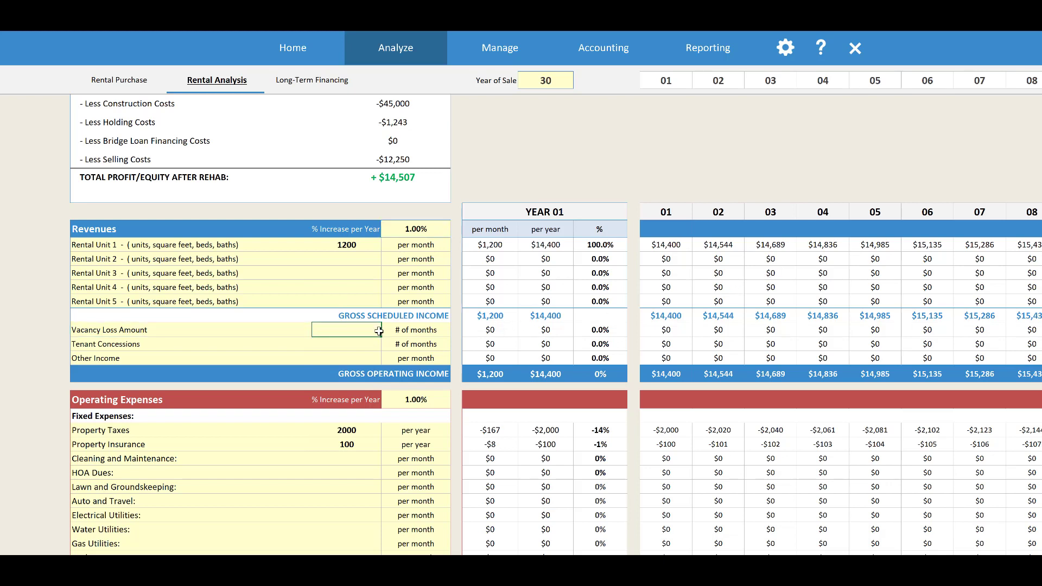
type("1")
left_click(367, 343)
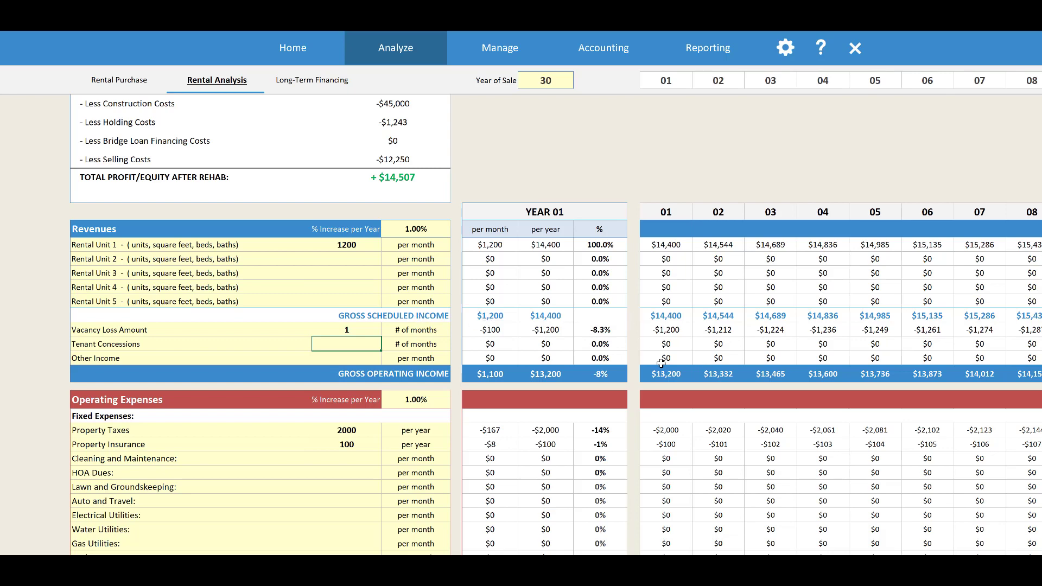
Review the fixed operating expenses and select % of GSI as the calculation basis for Property Management
scroll(510, 362, "down", 3)
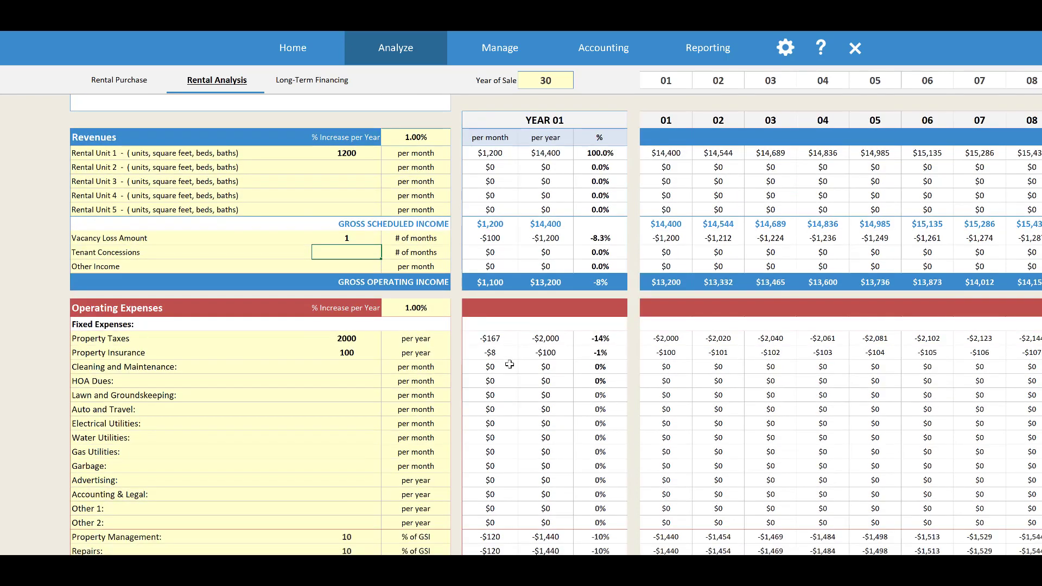
scroll(510, 364, "down", 1)
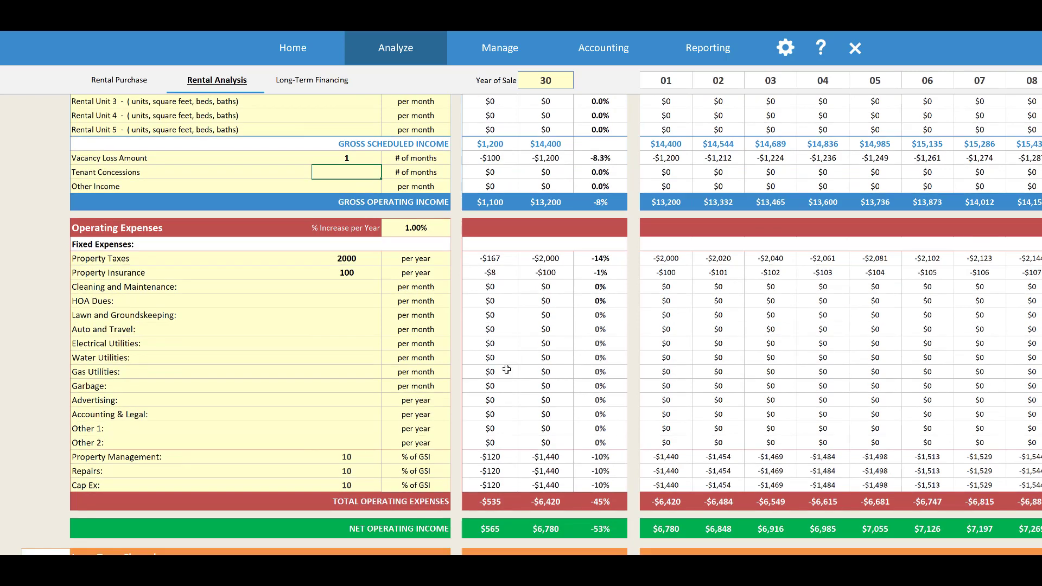
left_click(368, 260)
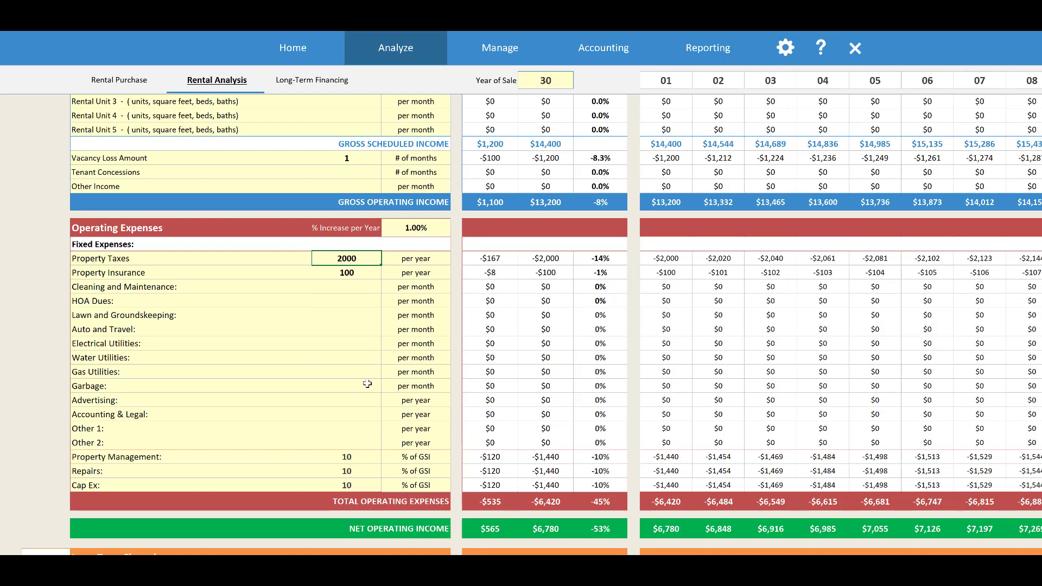
left_click(363, 458)
scroll(363, 459, "down", 2)
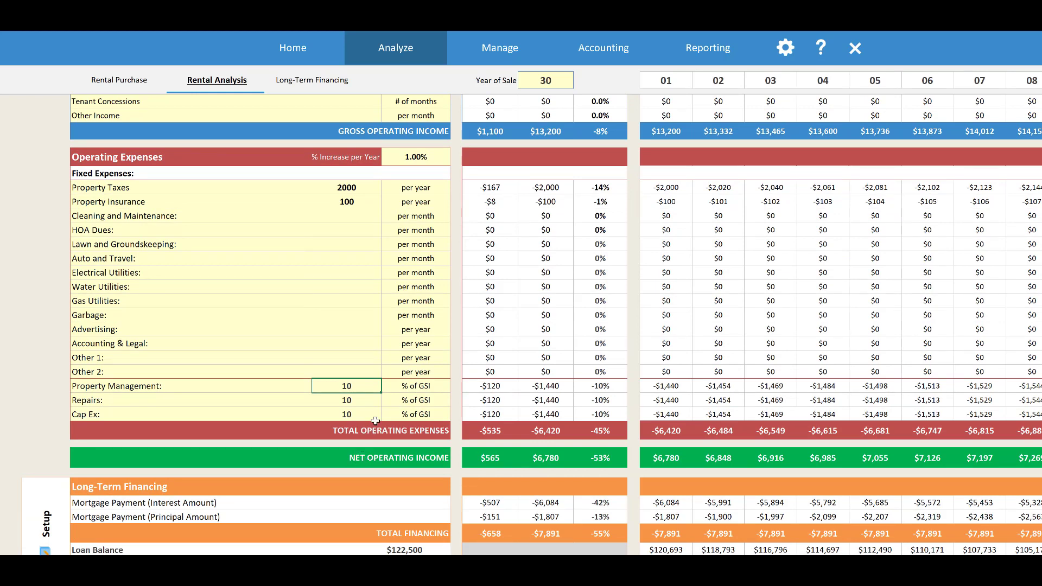
left_click(441, 389)
left_click(457, 390)
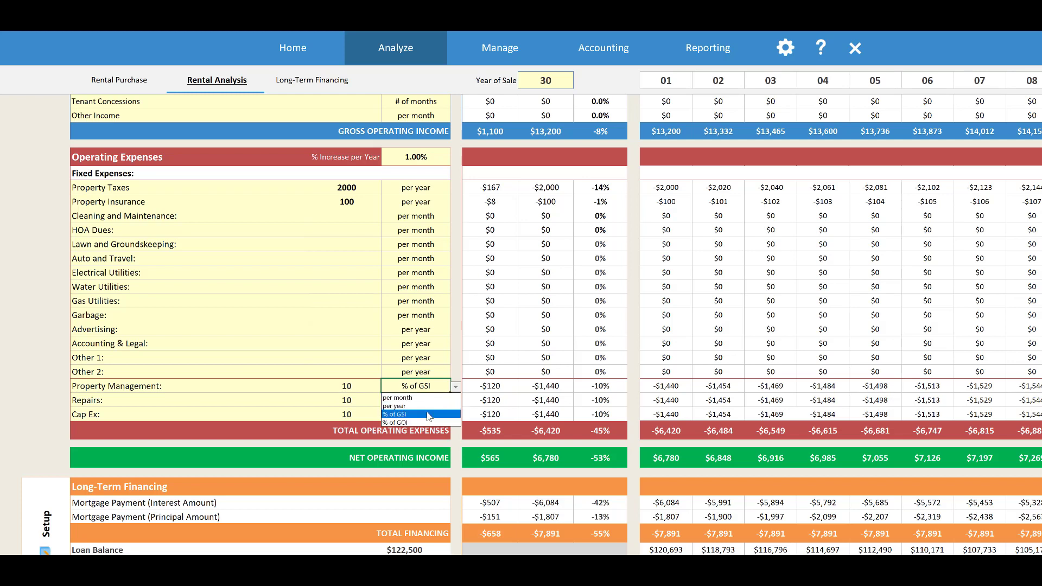
left_click(428, 415)
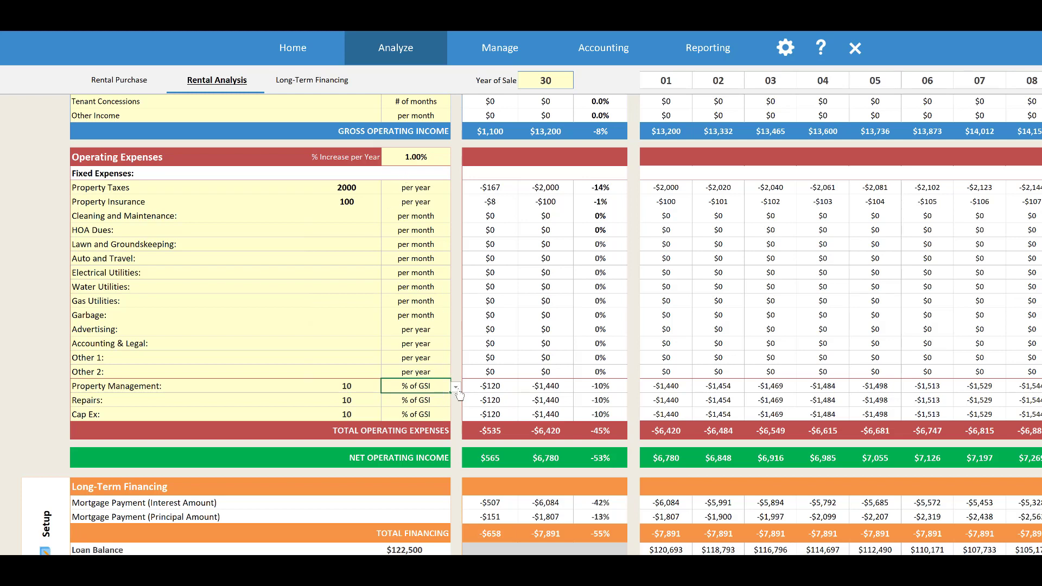
Examine the property management, repairs and Cap Ex percentages with their amounts, and the net operating income
left_click(371, 383)
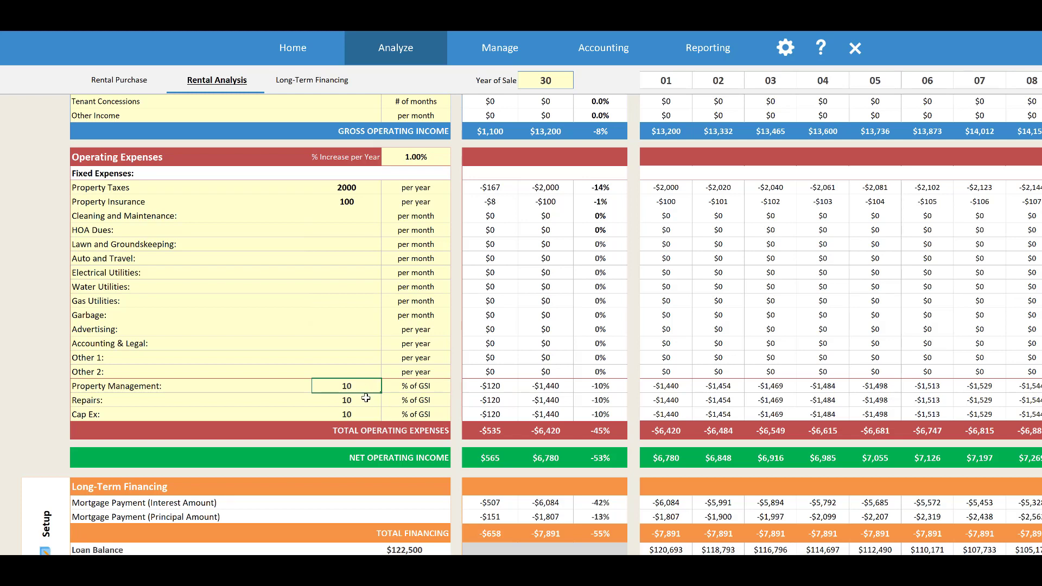
left_click(363, 400)
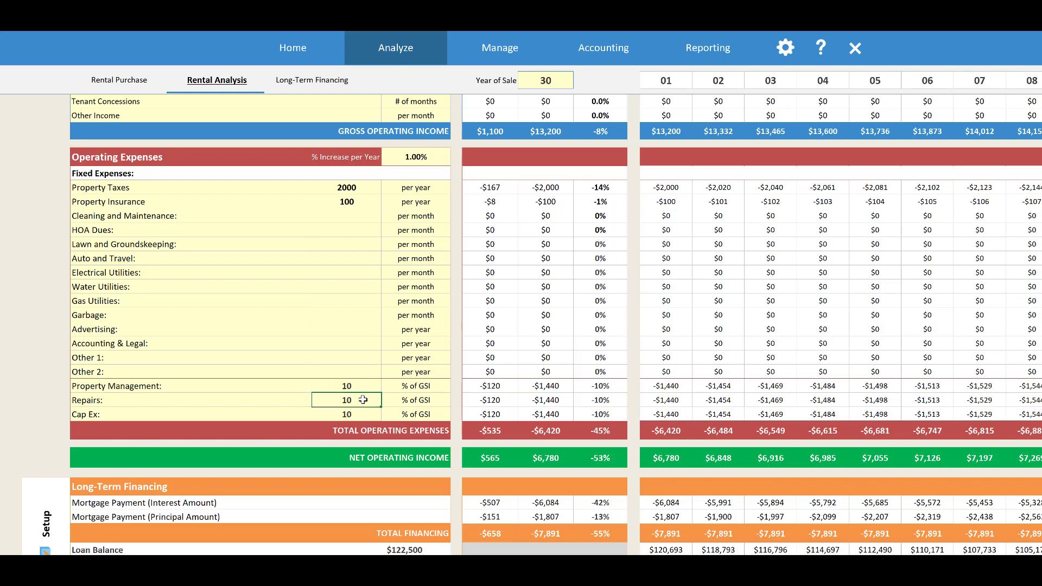
left_click(283, 399)
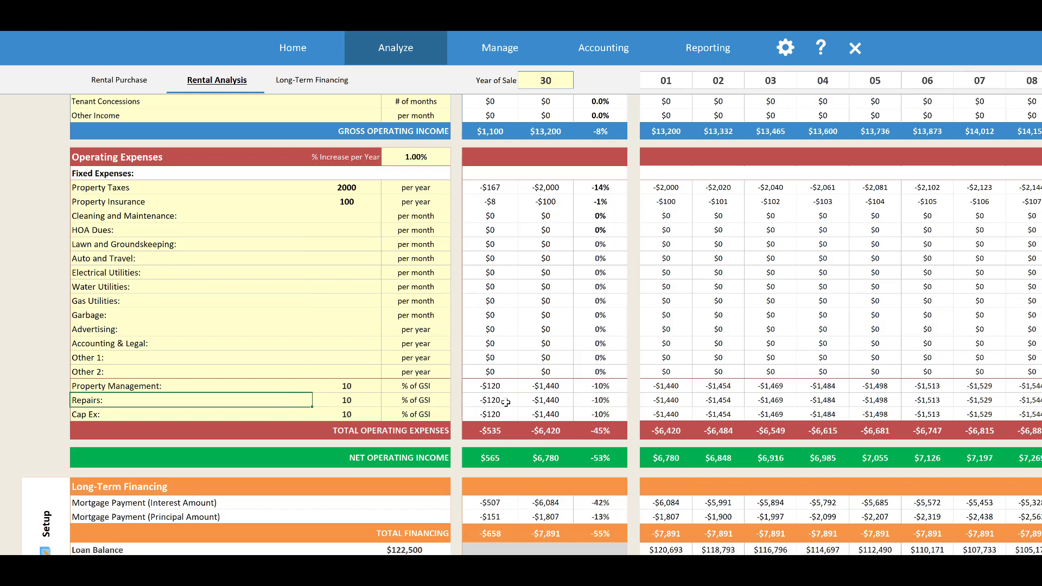
left_click(541, 400)
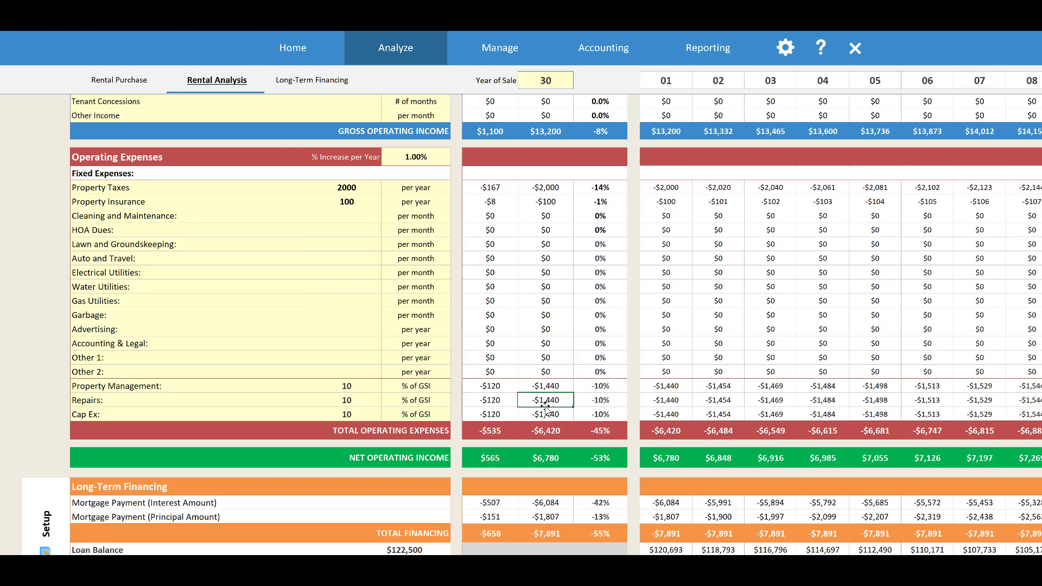
left_click(431, 411)
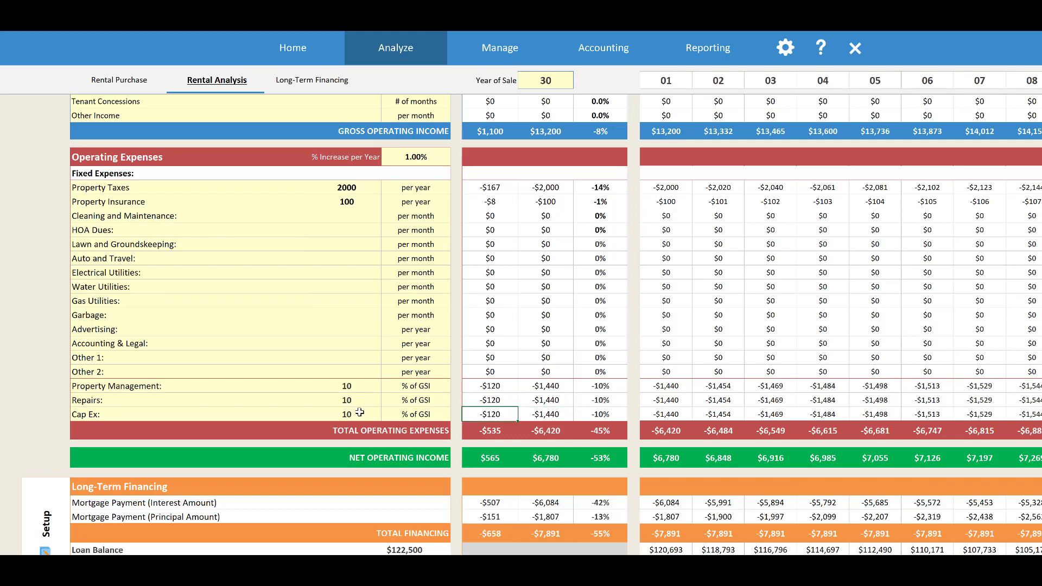
key("Left")
scroll(449, 409, "down", 2)
left_click(429, 386)
scroll(615, 356, "up", 4)
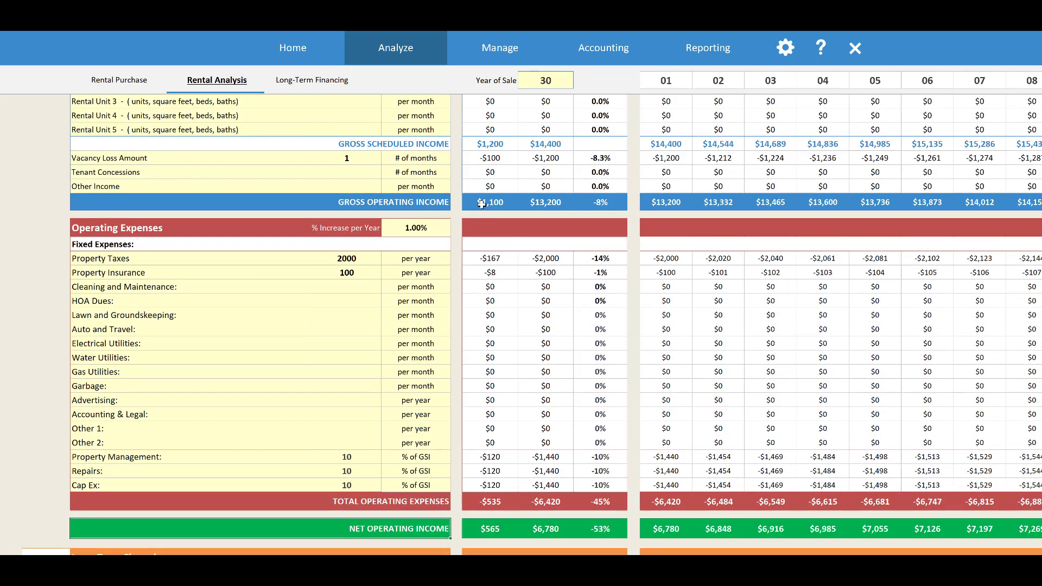
Review the Year 1 monthly gross operating income, total operating expenses and net operating income
left_click(481, 204)
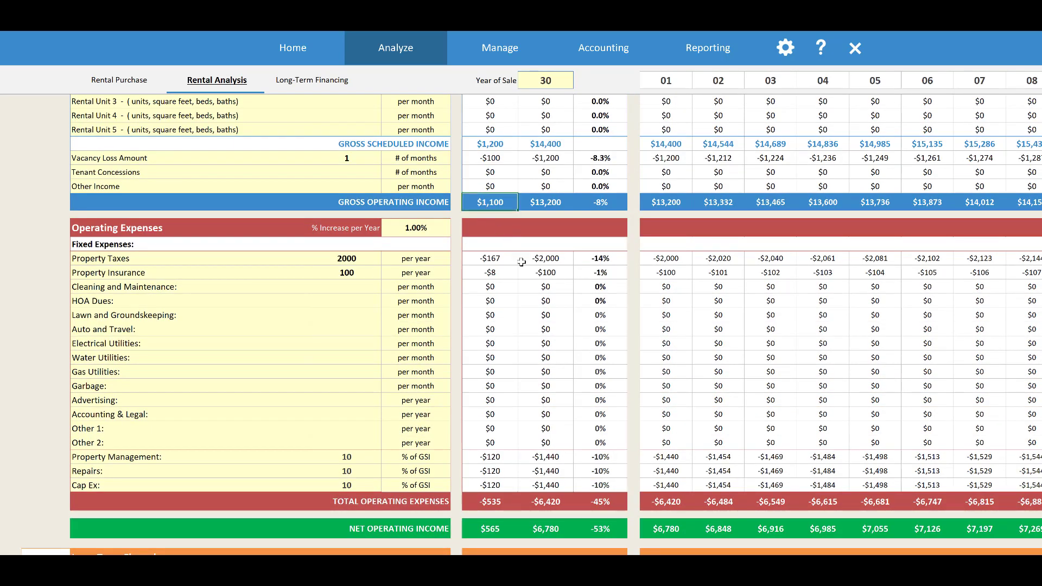
scroll(526, 285, "down", 2)
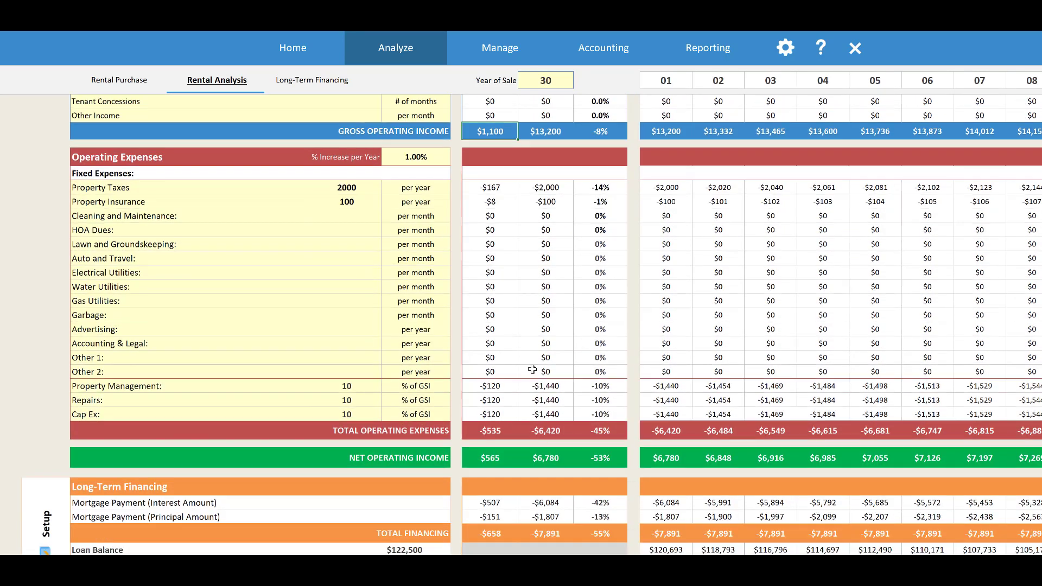
left_click(501, 430)
left_click(500, 464)
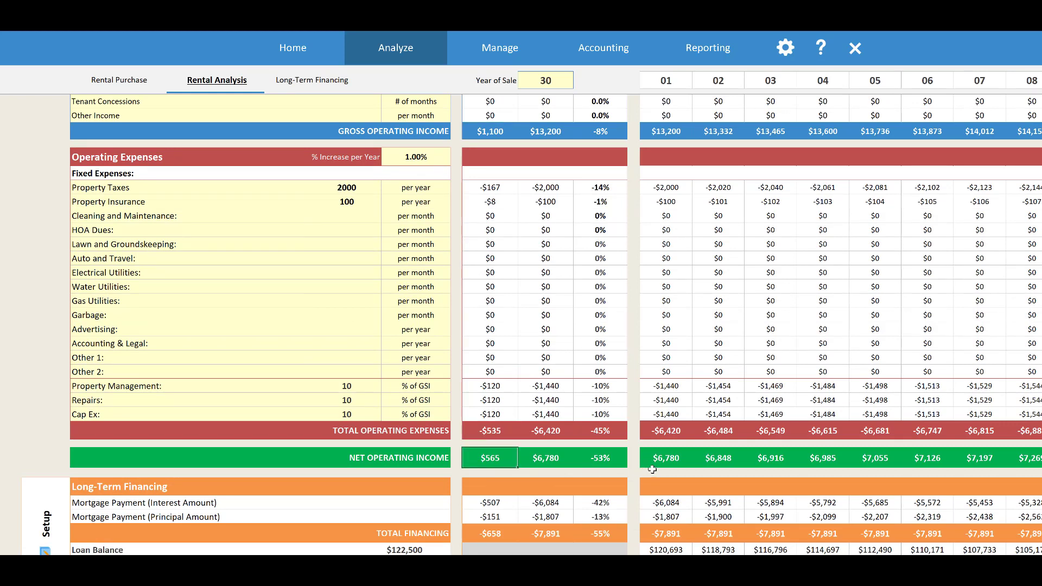
Open the Long-Term Financing setup and examine the basis options for the loan amount and the resulting amount for ARV
scroll(535, 448, "down", 2)
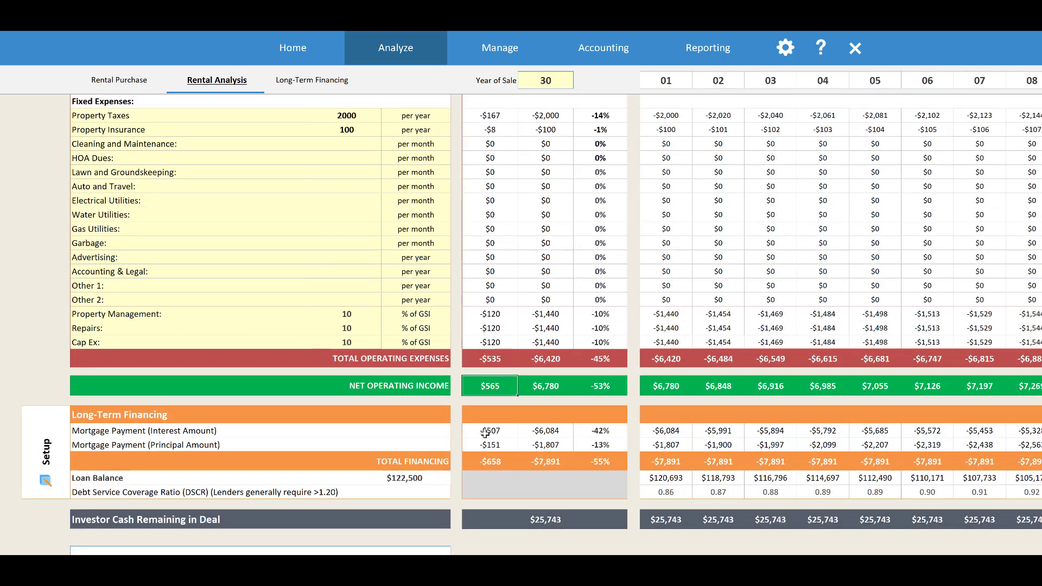
left_click(66, 450)
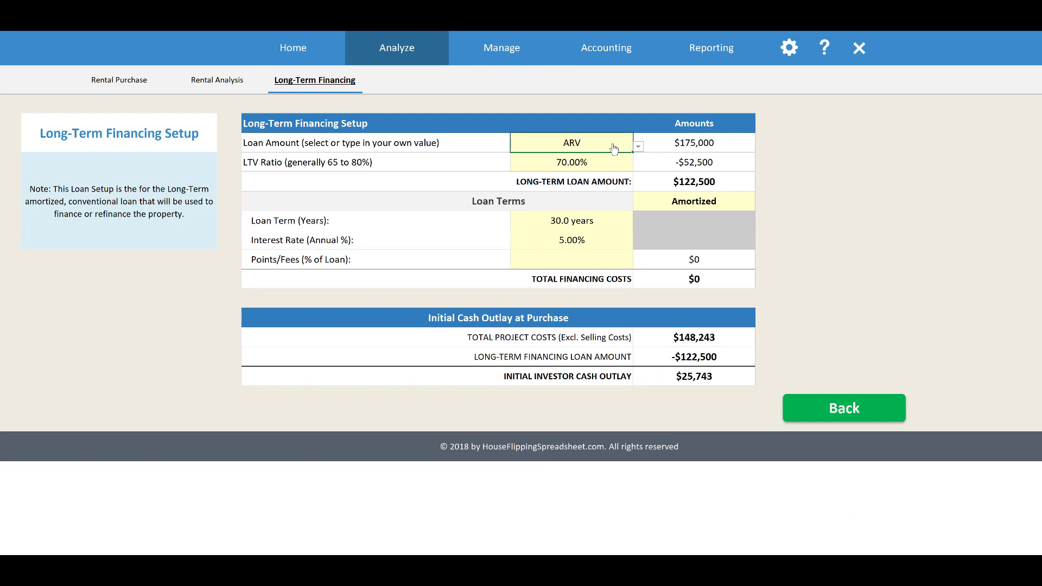
left_click(672, 142)
left_click(623, 148)
left_click(638, 146)
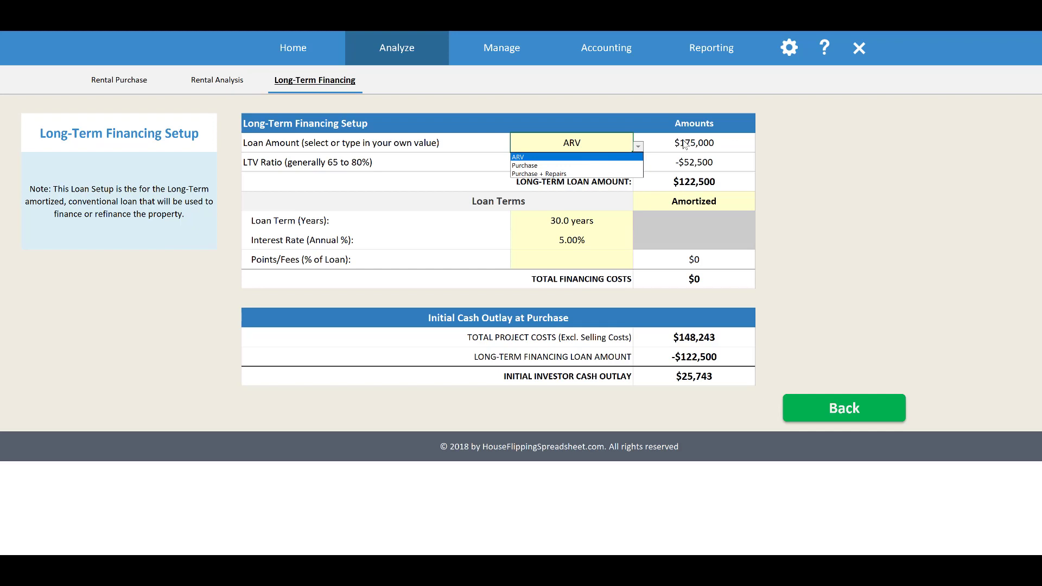
key("Escape")
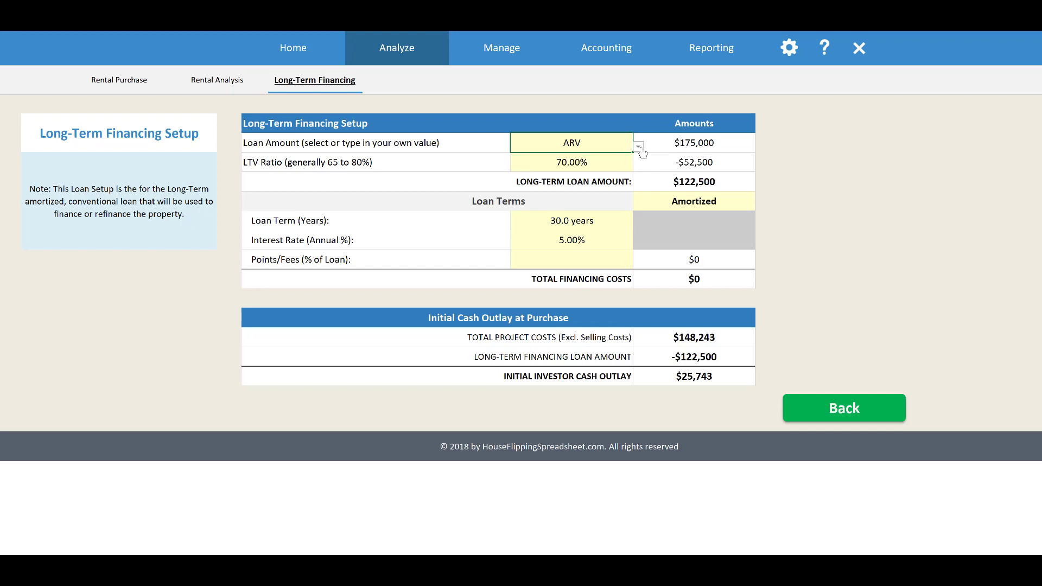
left_click(639, 147)
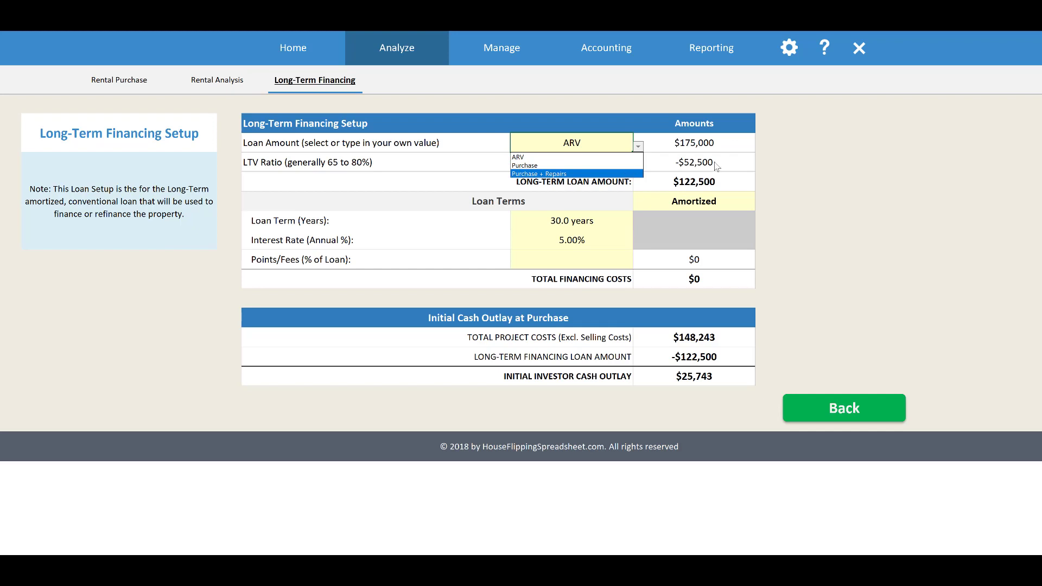
left_click(676, 156)
left_click(637, 147)
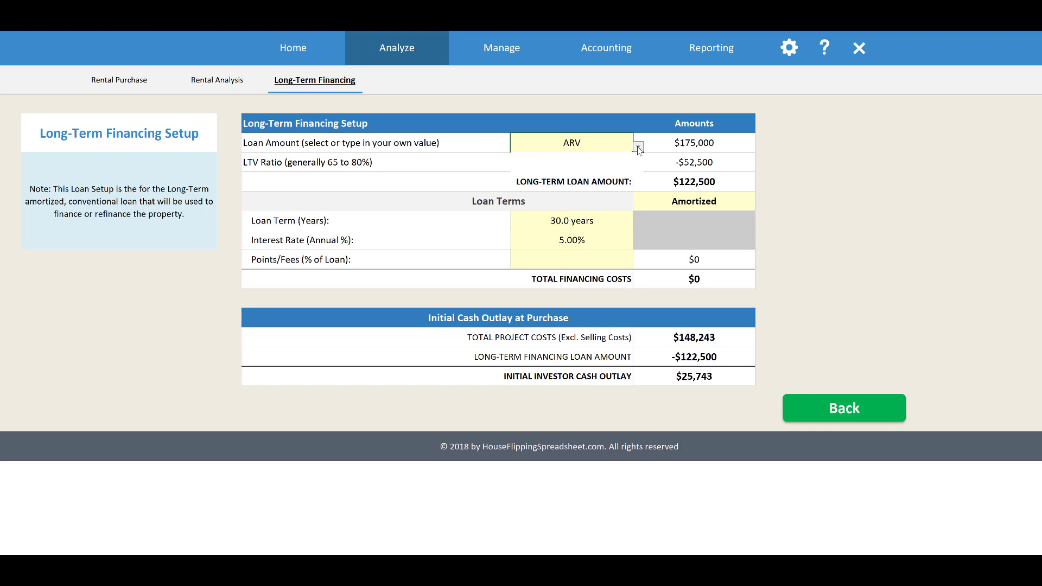
left_click(681, 139)
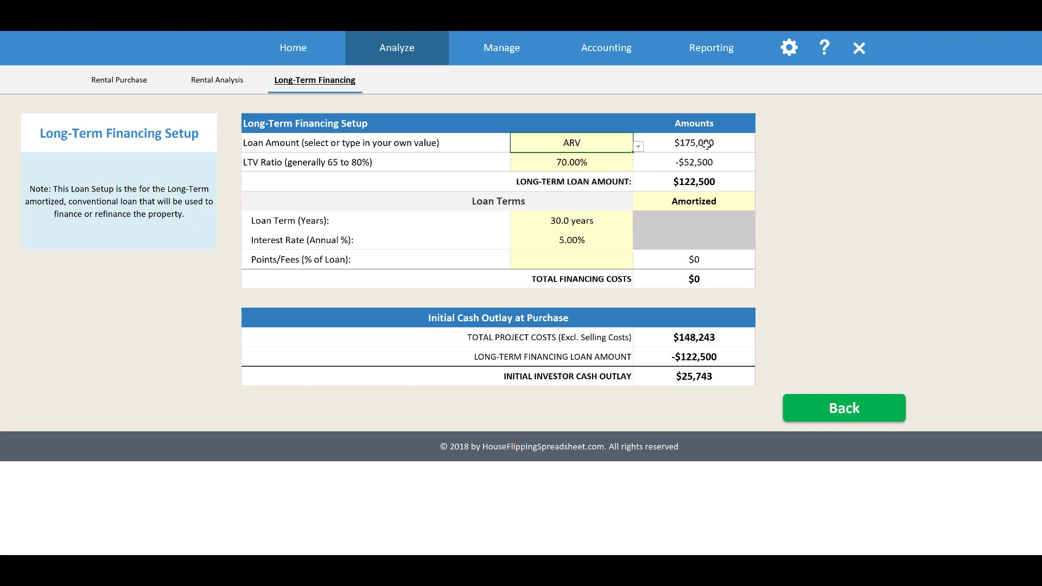
left_click(705, 146)
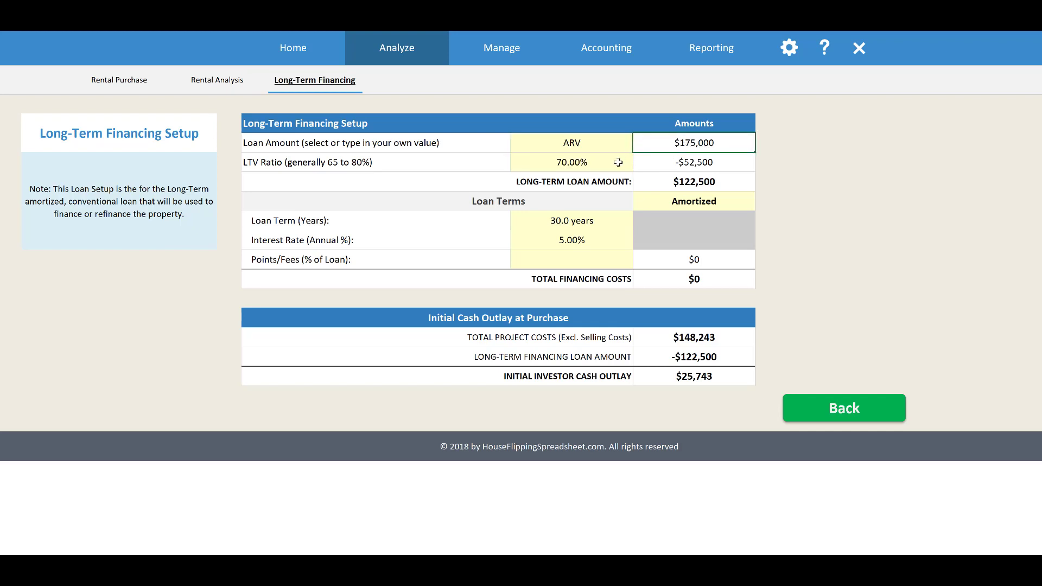
Examine the LTV ratio, its deduction from the ARV and the long-term loan amount
left_click(618, 163)
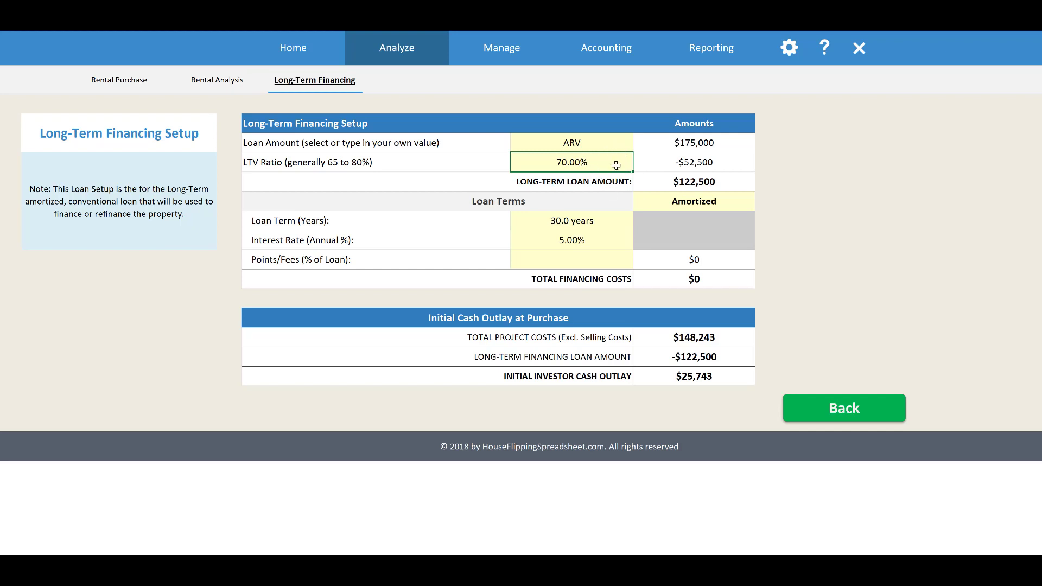
left_click(673, 145)
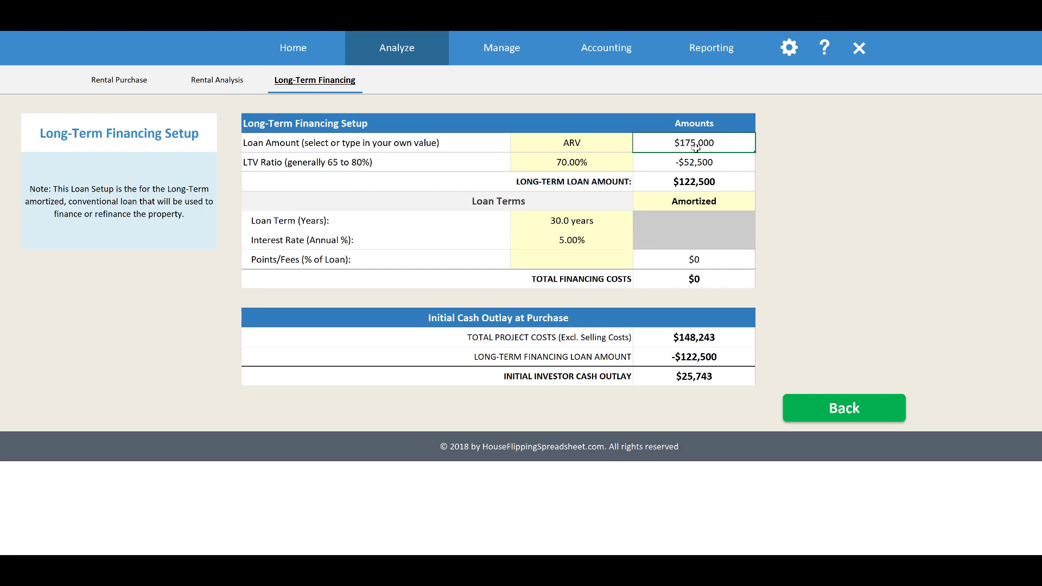
left_click(609, 164)
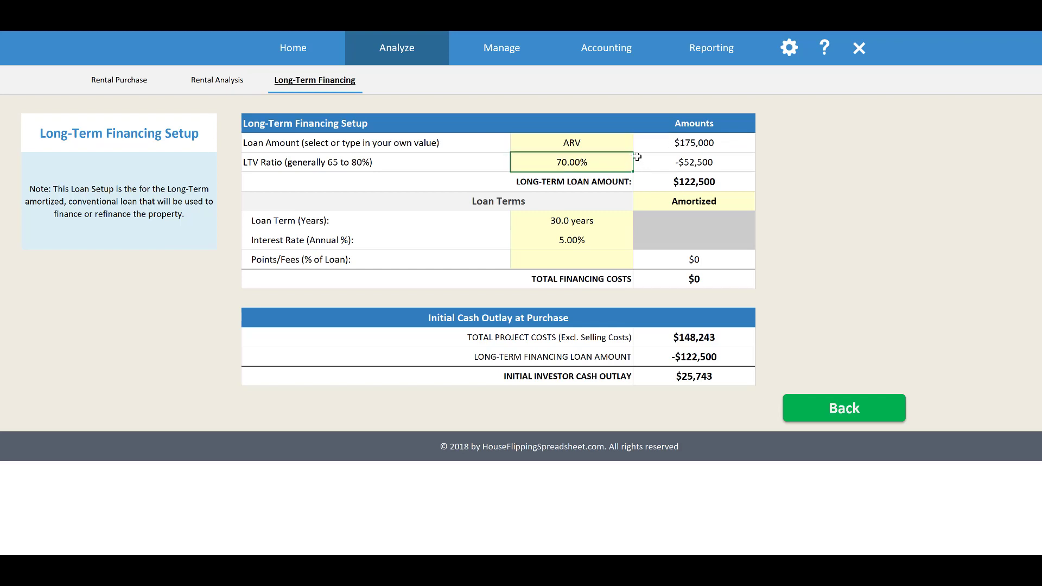
left_click(669, 159)
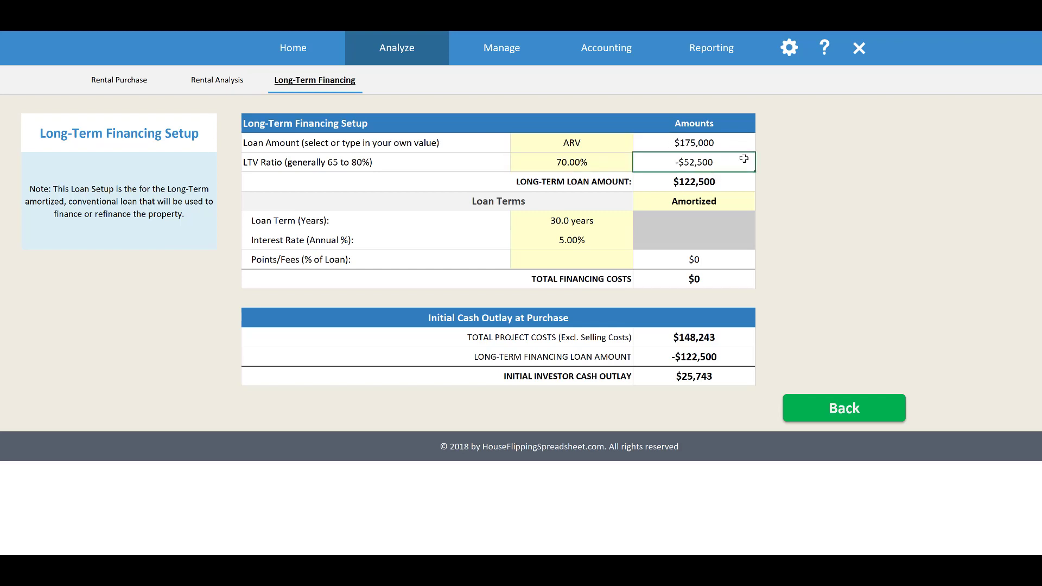
left_click(717, 183)
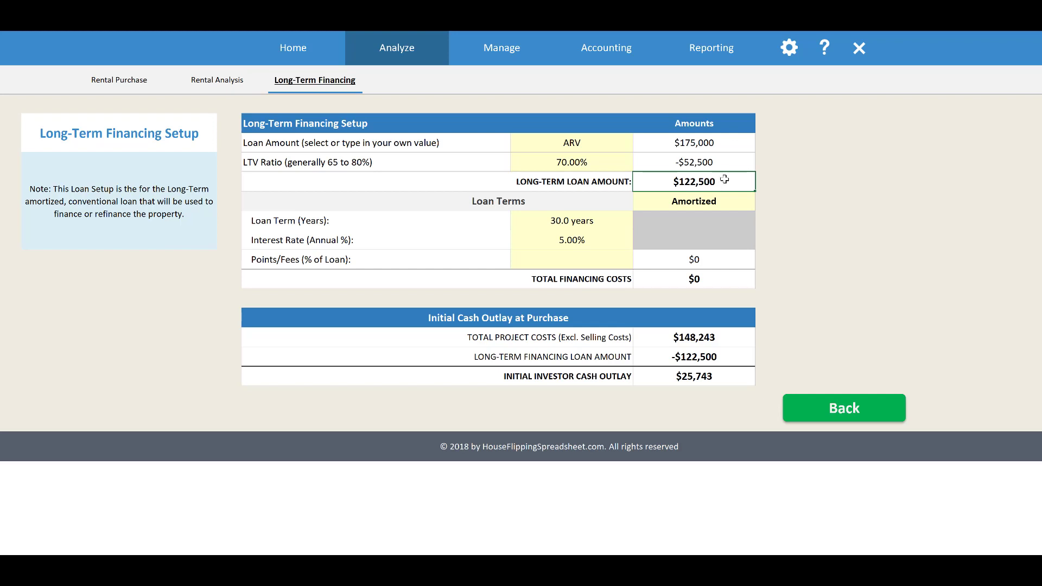
Examine the loan type options, the loan term and the annual interest rate in the Loan Terms
left_click(595, 201)
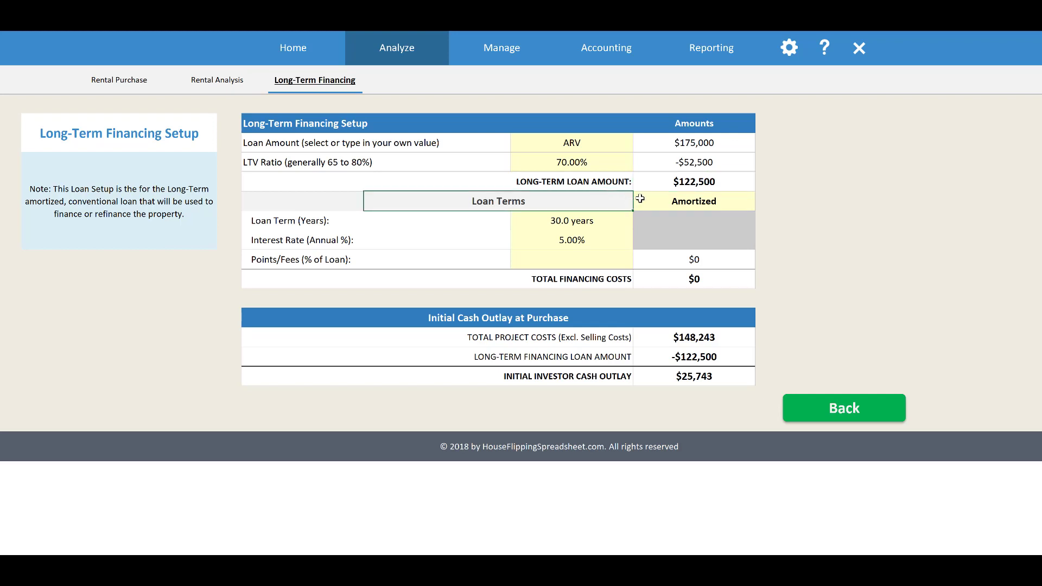
left_click(679, 203)
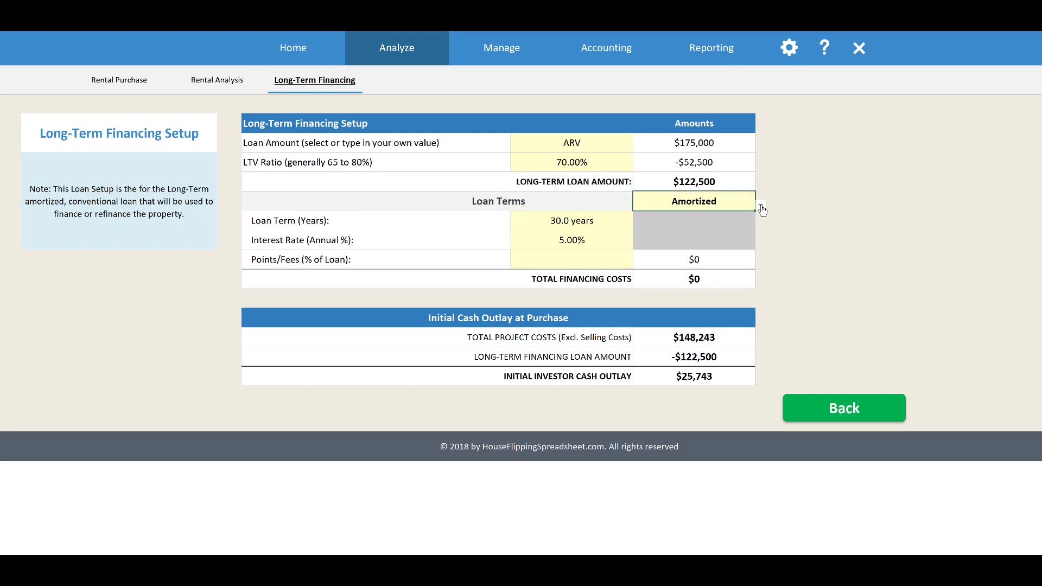
left_click(760, 206)
key("Escape")
left_click(605, 221)
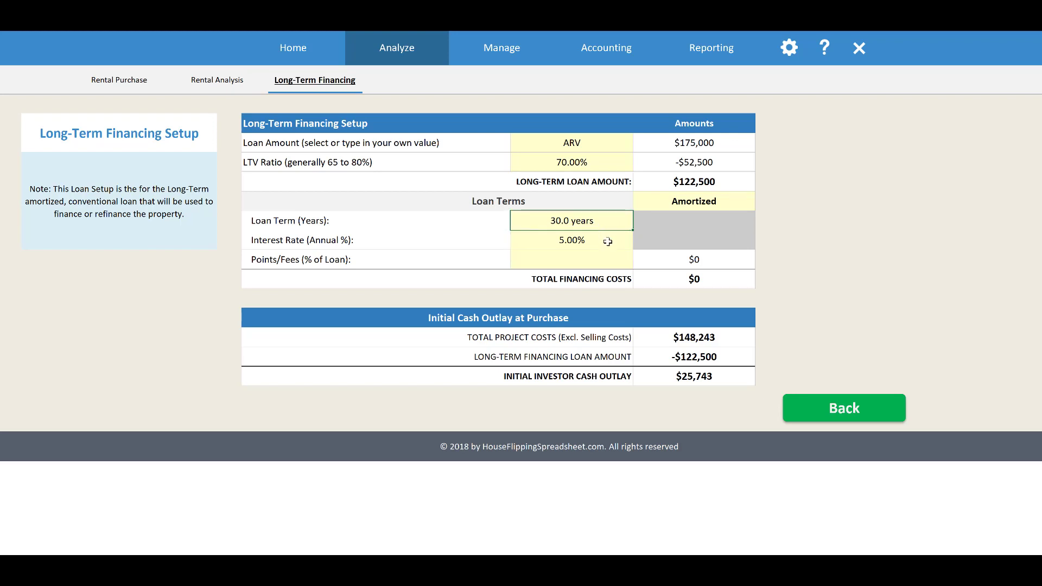
left_click(608, 241)
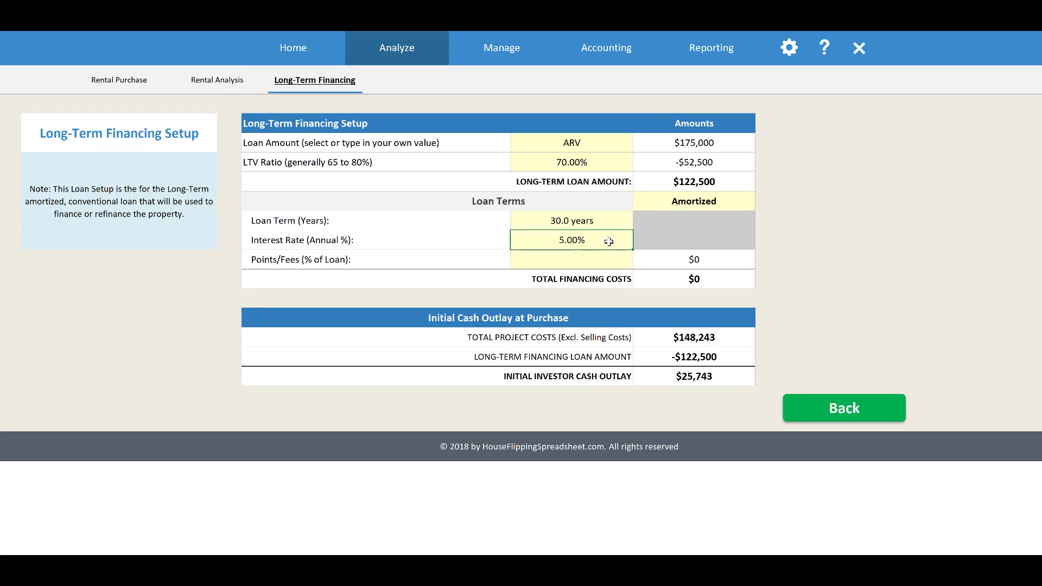
Set the Points/Fees of the long-term loan to 2%
left_click(609, 260)
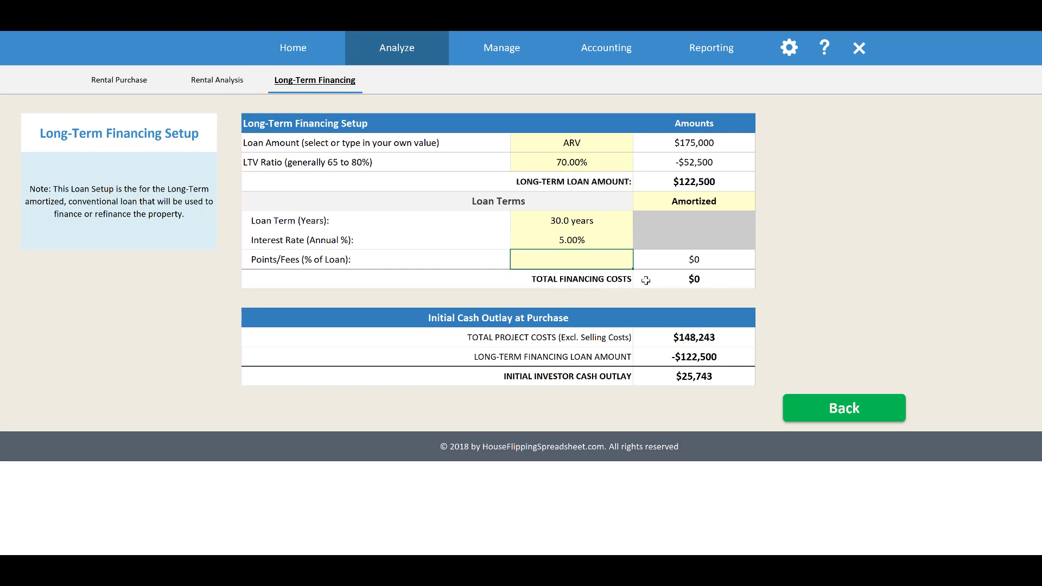
type("2")
key("Return")
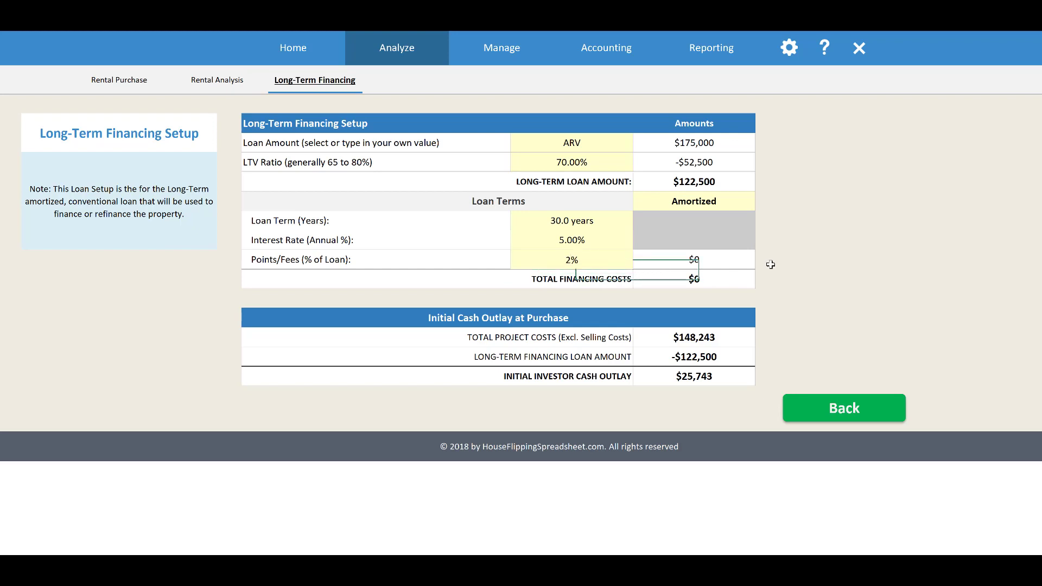
left_click(862, 219)
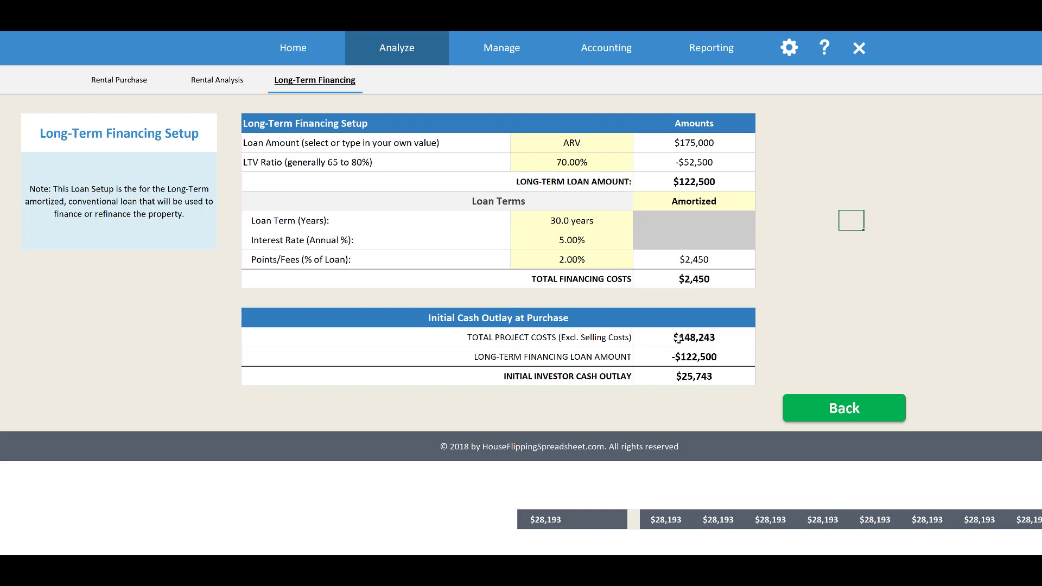
Examine the total project costs, long-term loan amount and initial investor cash outlay at purchase
left_click(735, 339)
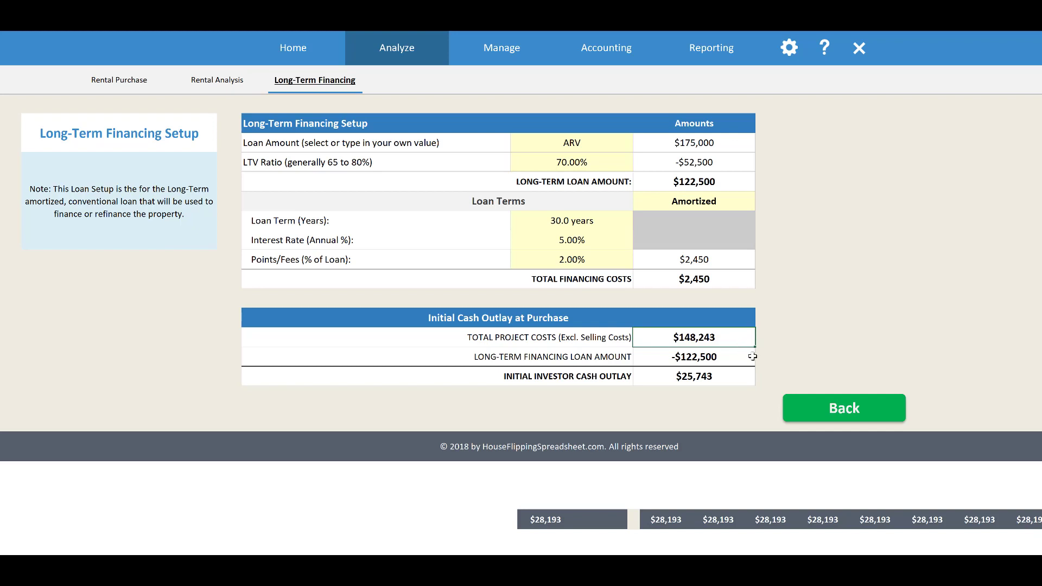
left_click(721, 359)
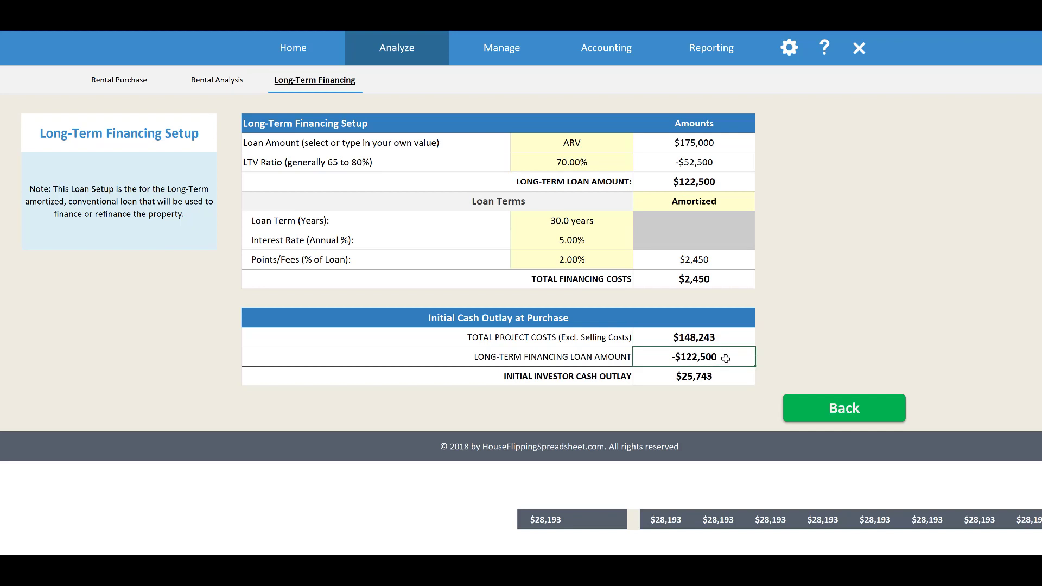
left_click(706, 379)
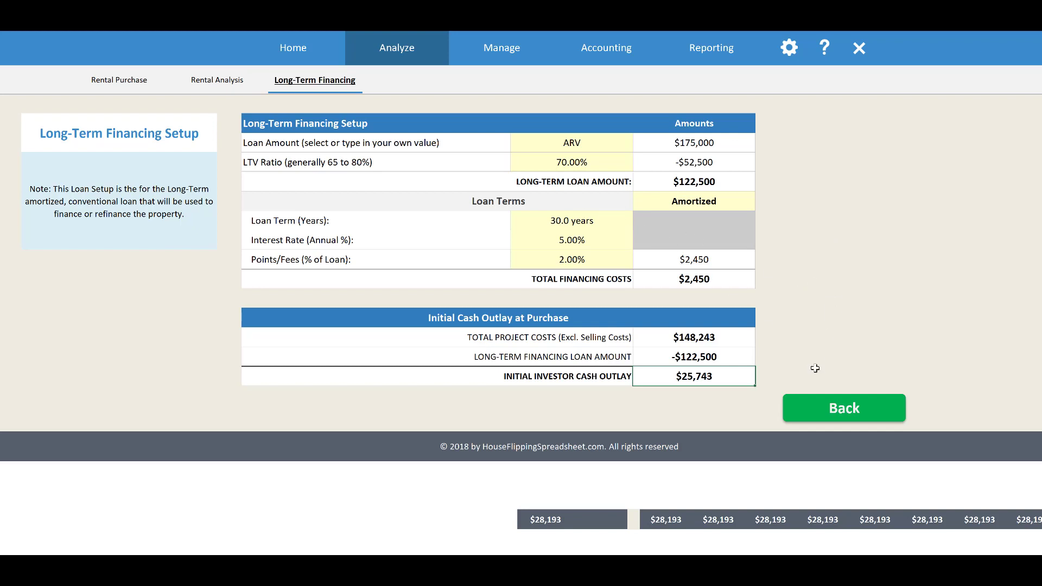
Return to the Rental Analysis and examine the mortgage interest and principal payments, total financing and Year 1 net operating income
left_click(824, 408)
scroll(534, 302, "down", 10)
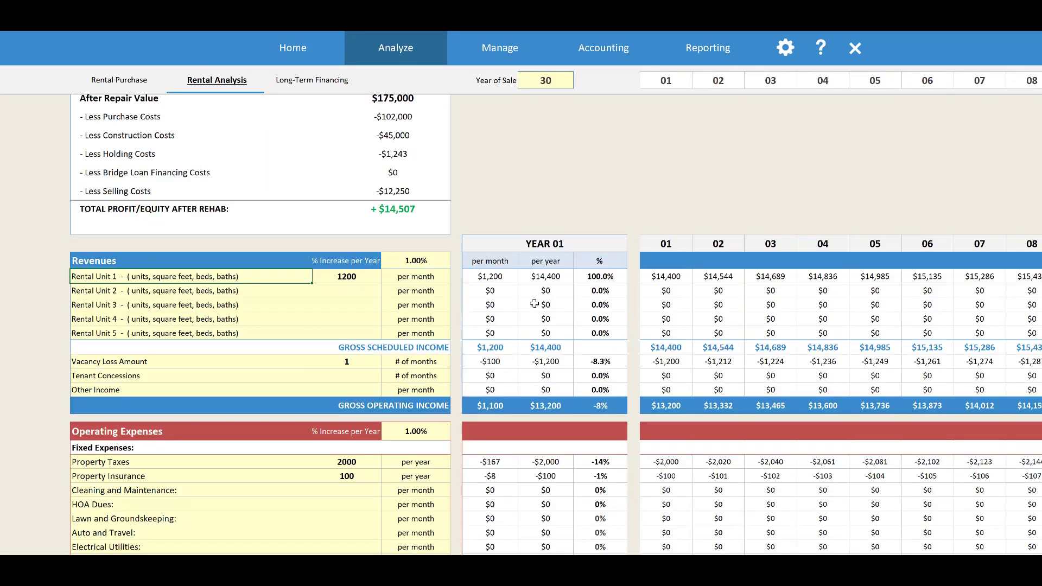
scroll(533, 307, "down", 1)
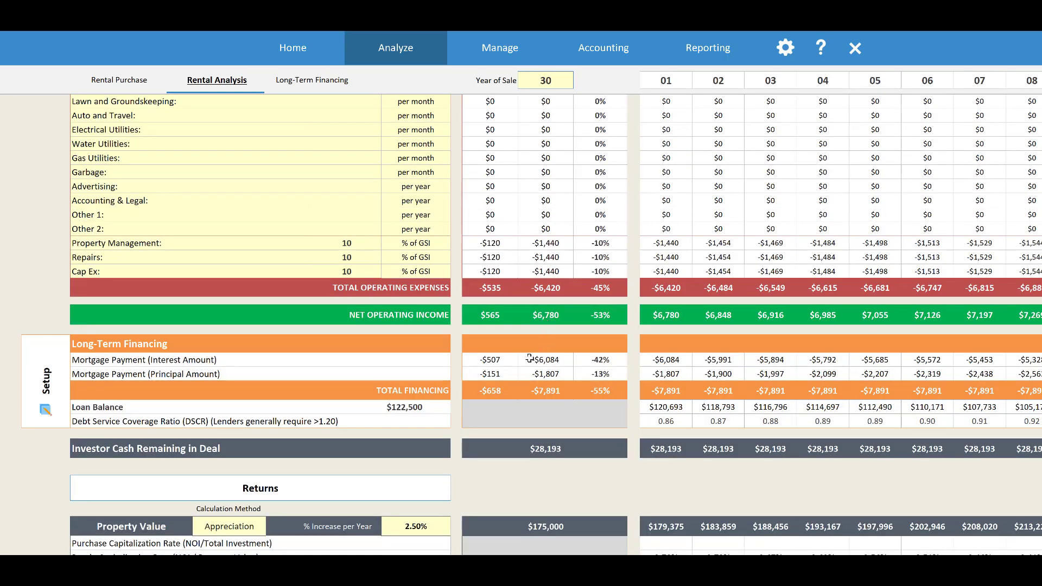
left_click(509, 362)
left_click(502, 392)
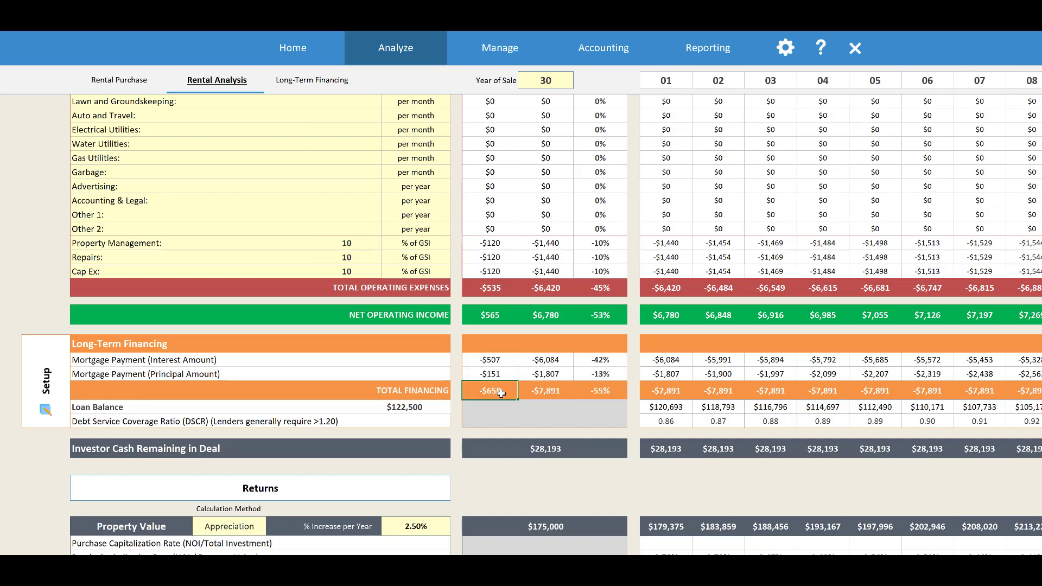
left_click(502, 360)
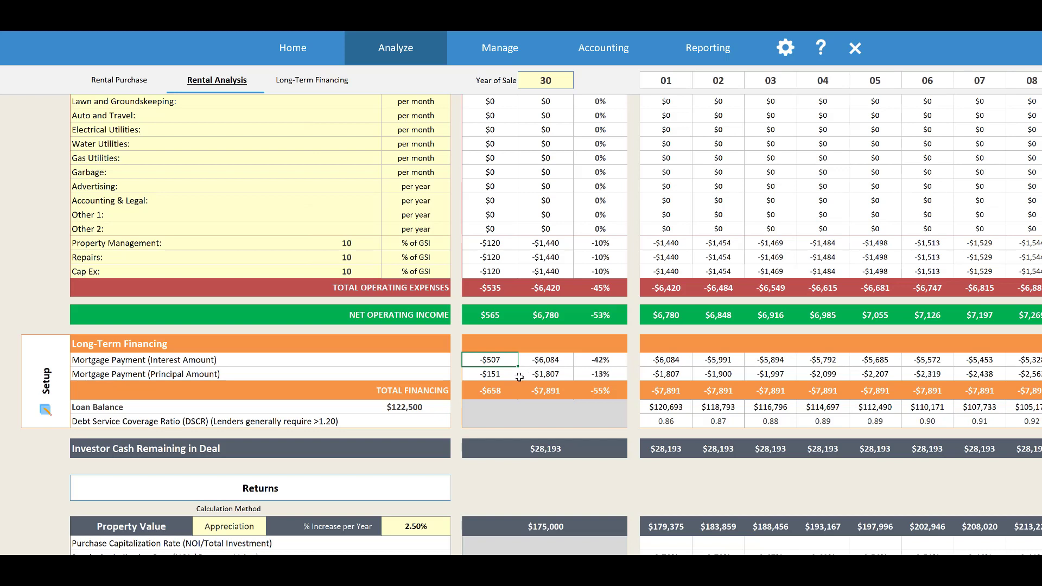
left_click(510, 373)
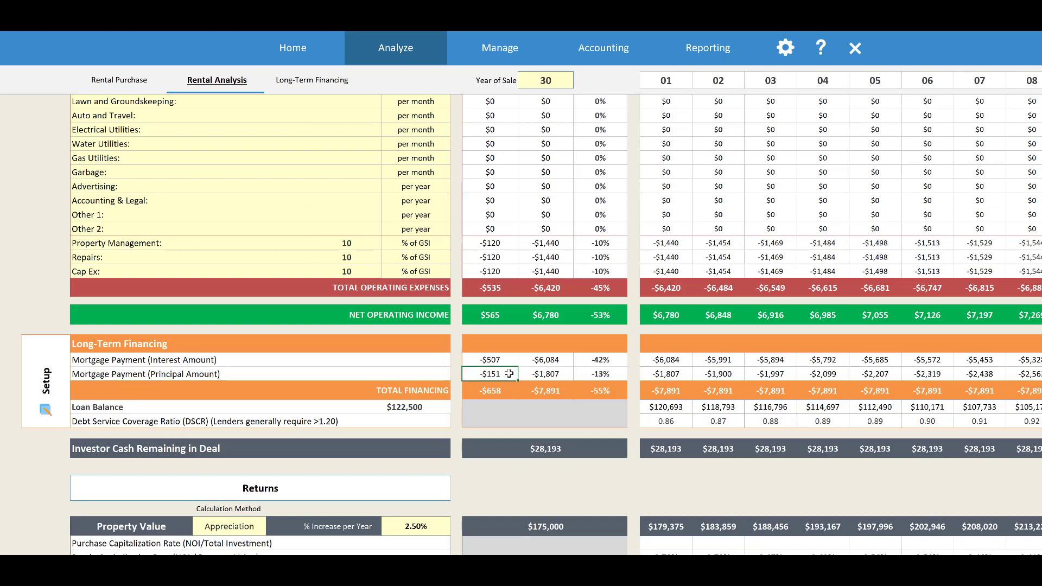
left_click(558, 362)
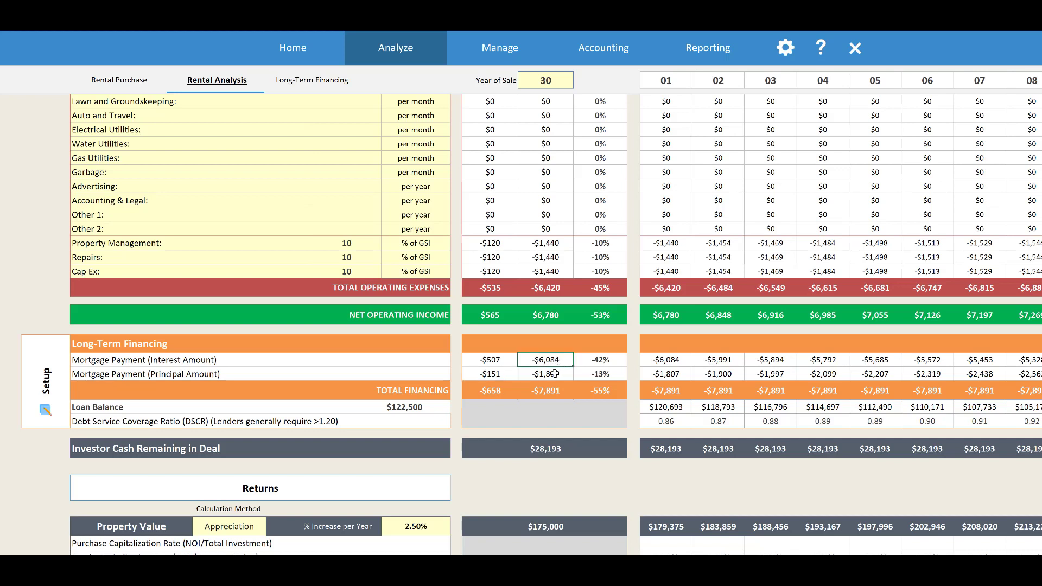
left_click(555, 373)
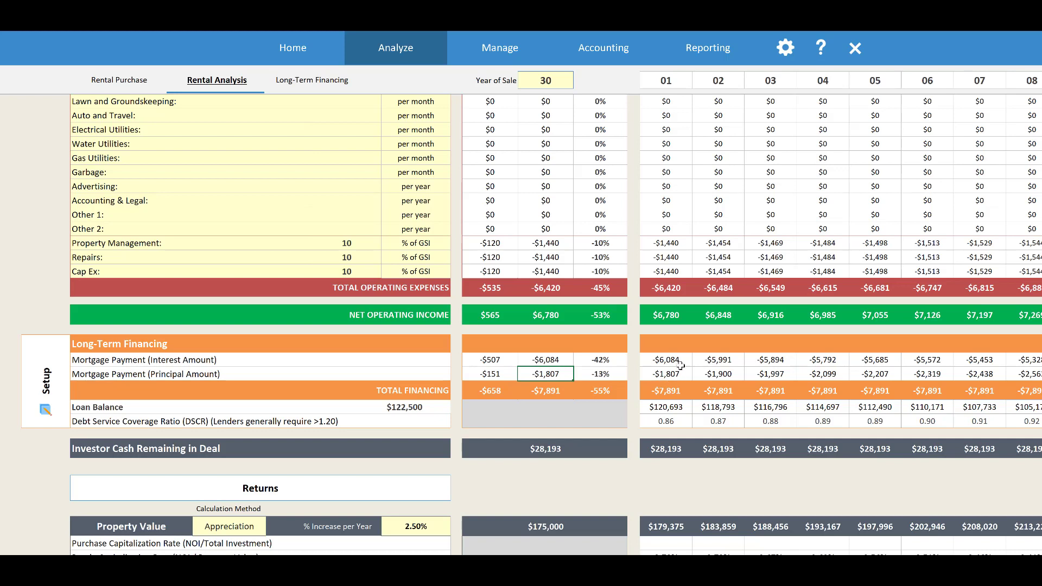
left_click(683, 387)
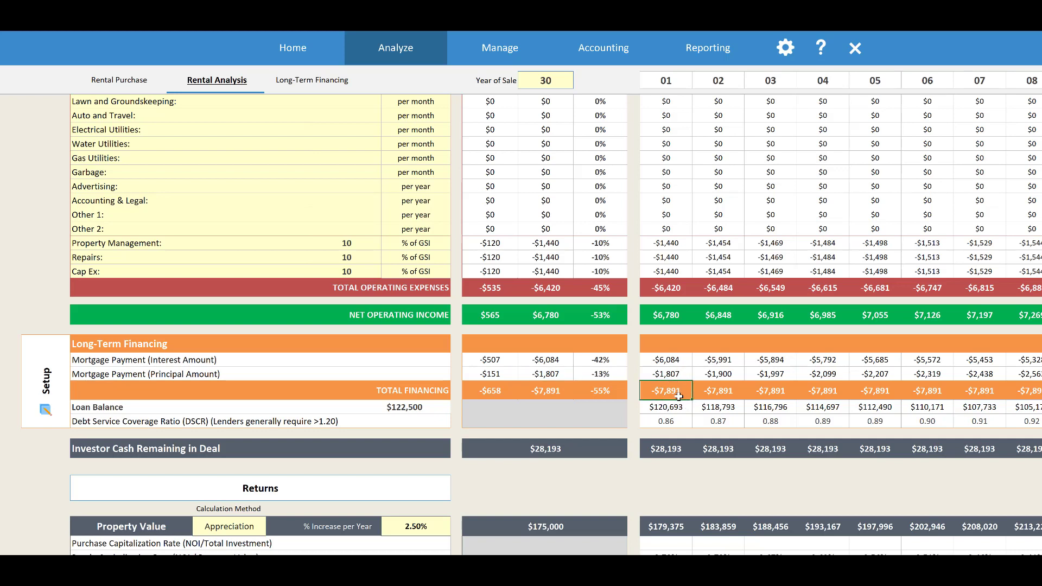
left_click(674, 321)
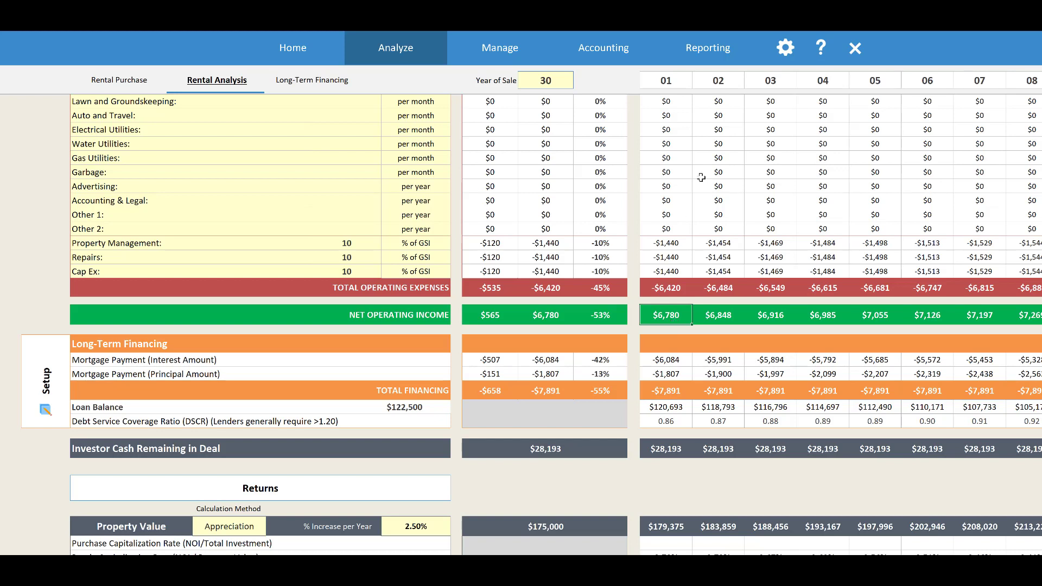
left_click(674, 393)
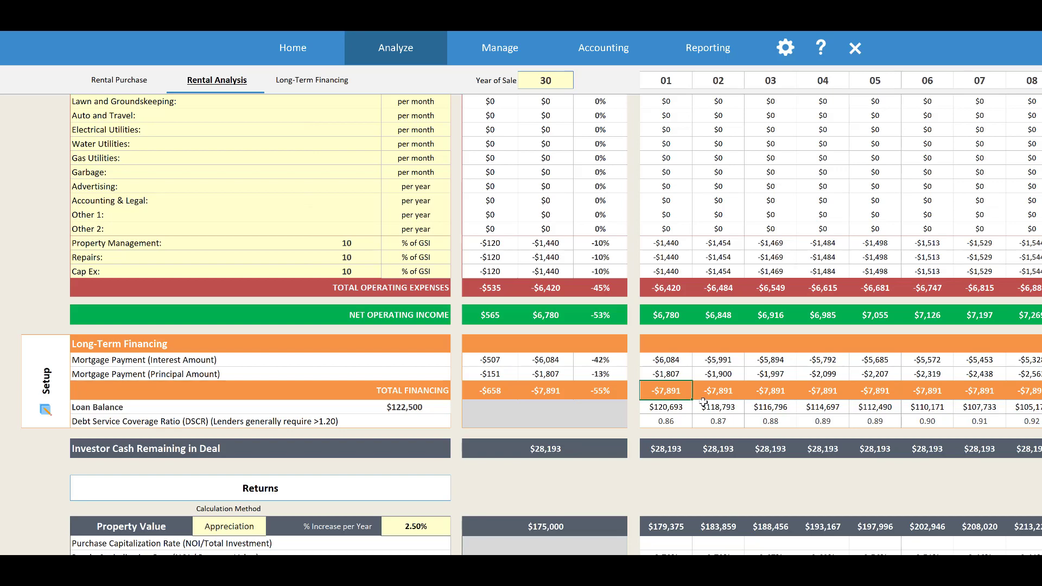
Check the debt service coverage ratio and the investor cash remaining in the deal for Year 1
scroll(703, 402, "down", 2)
scroll(692, 378, "down", 2)
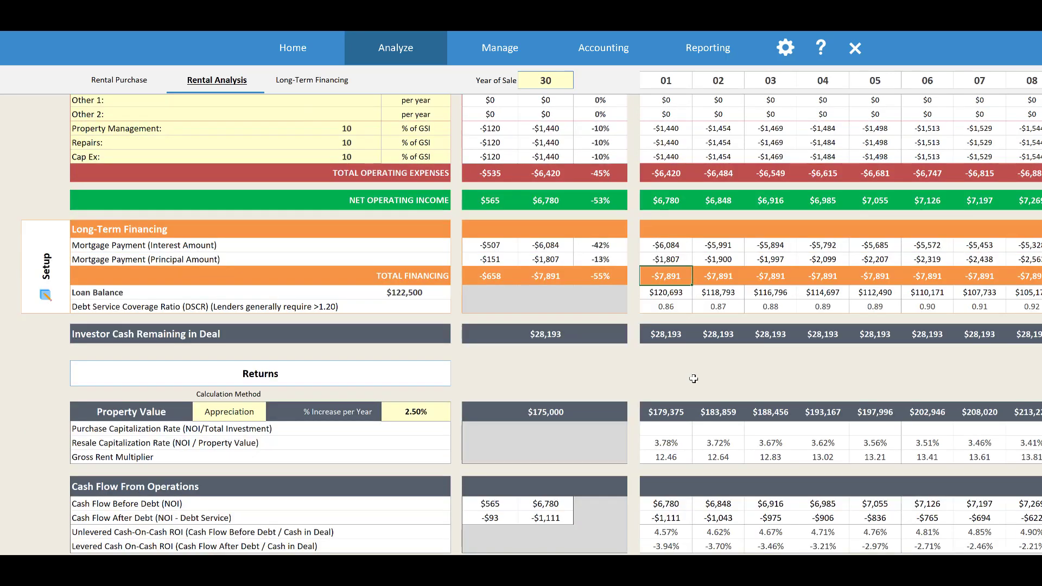
left_click(682, 307)
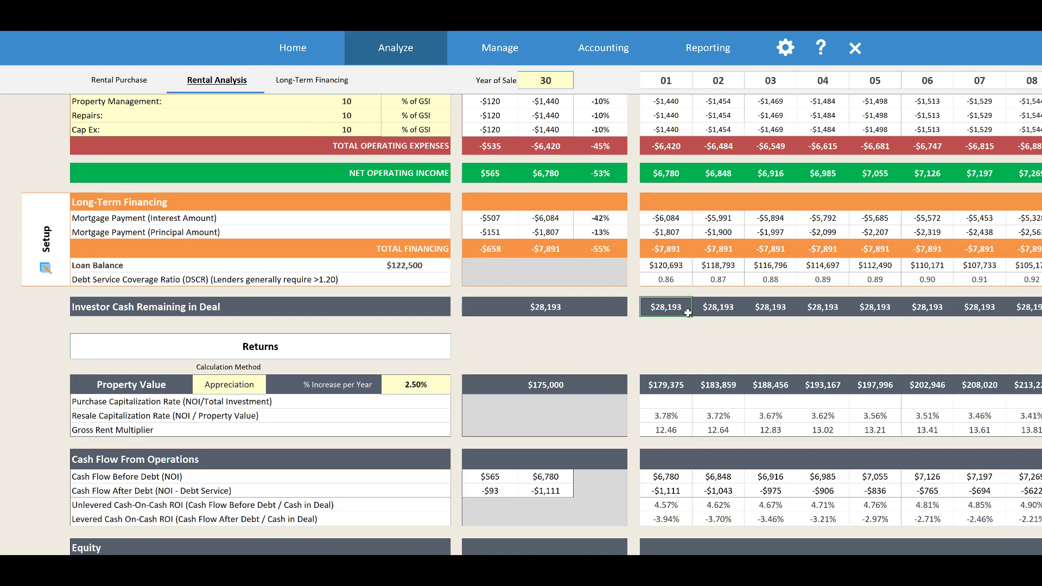
Look over the Returns section and examine the initial property value, its Year 1 value and the yearly increase percentage
scroll(687, 313, "down", 4)
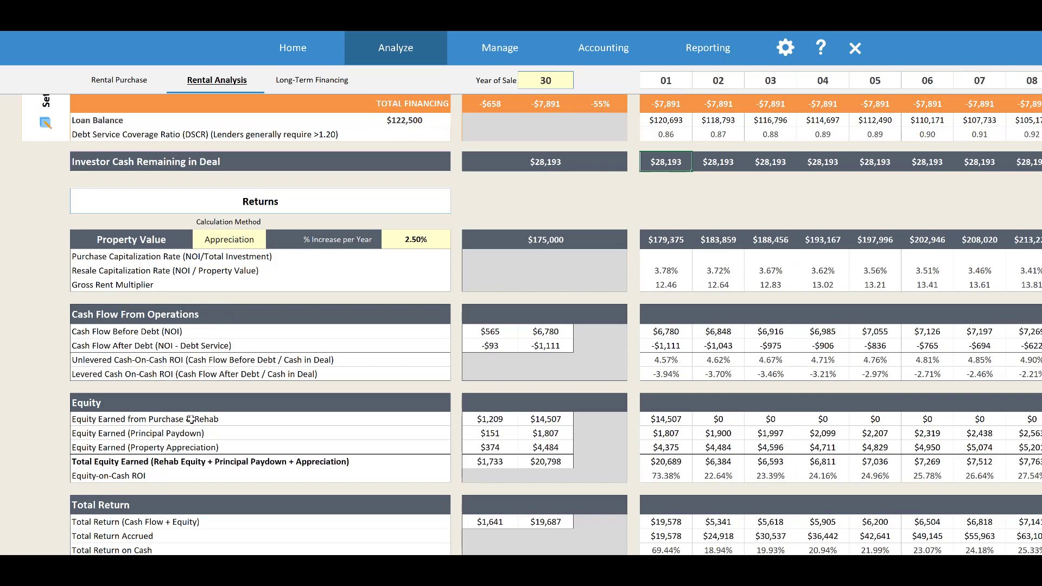
scroll(197, 425, "down", 2)
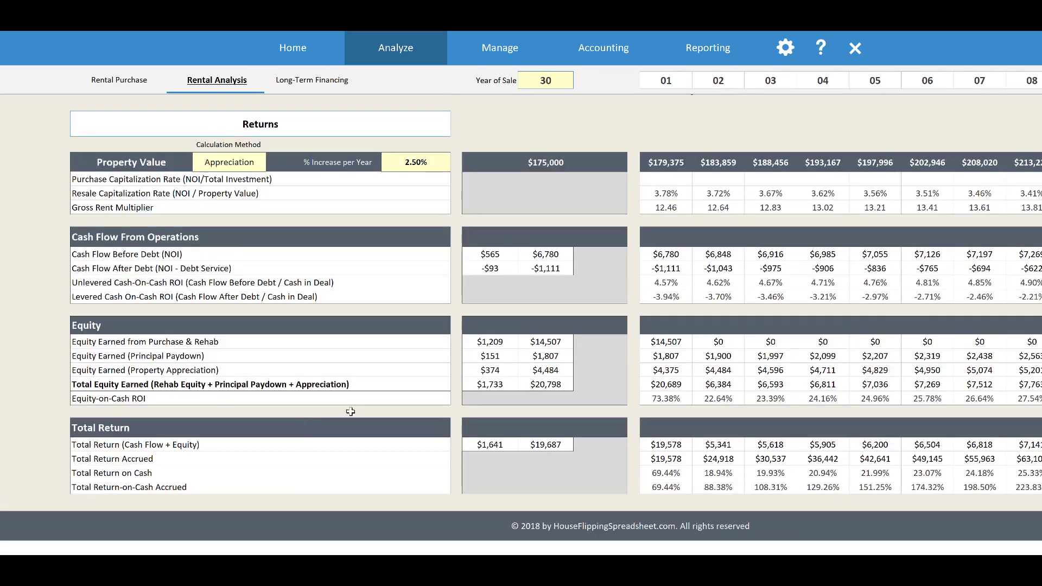
scroll(534, 310, "up", 2)
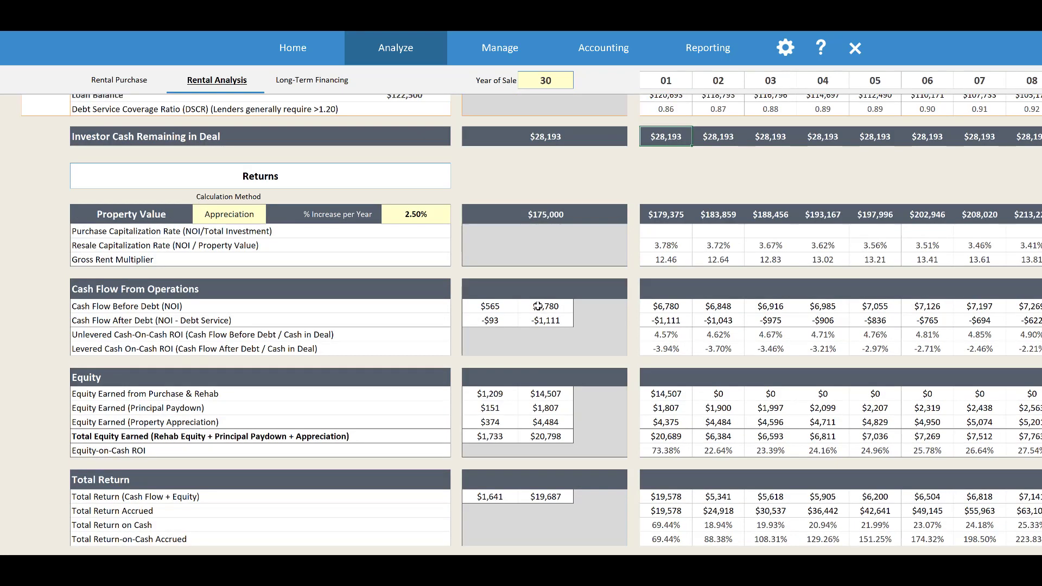
left_click(565, 241)
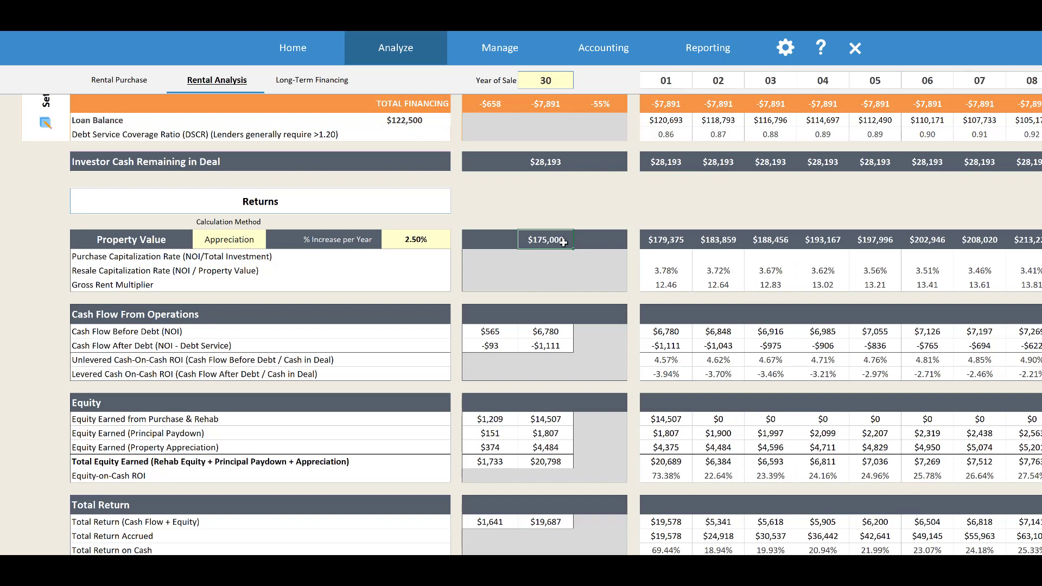
left_click(666, 239)
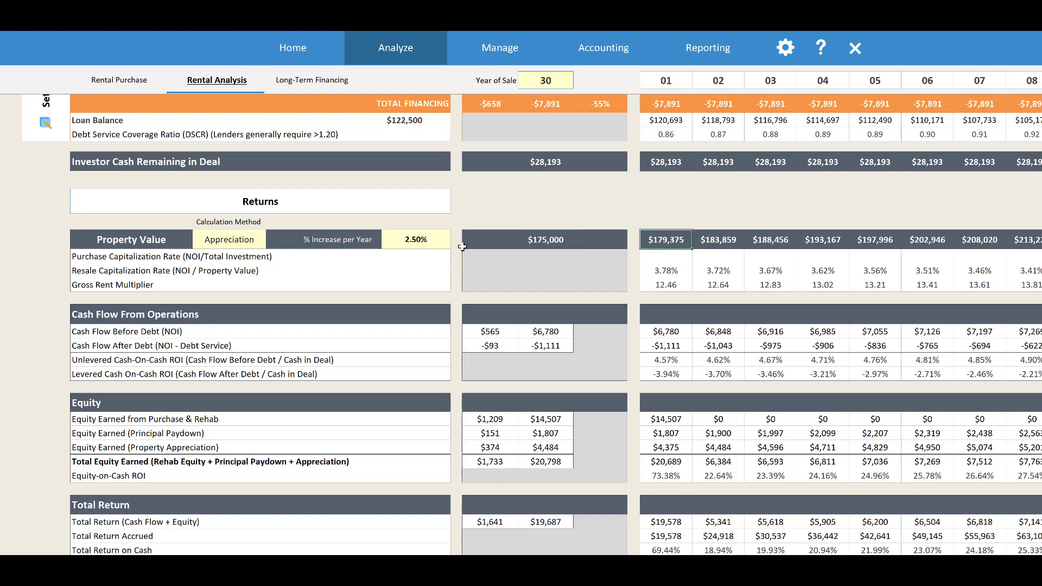
left_click(430, 241)
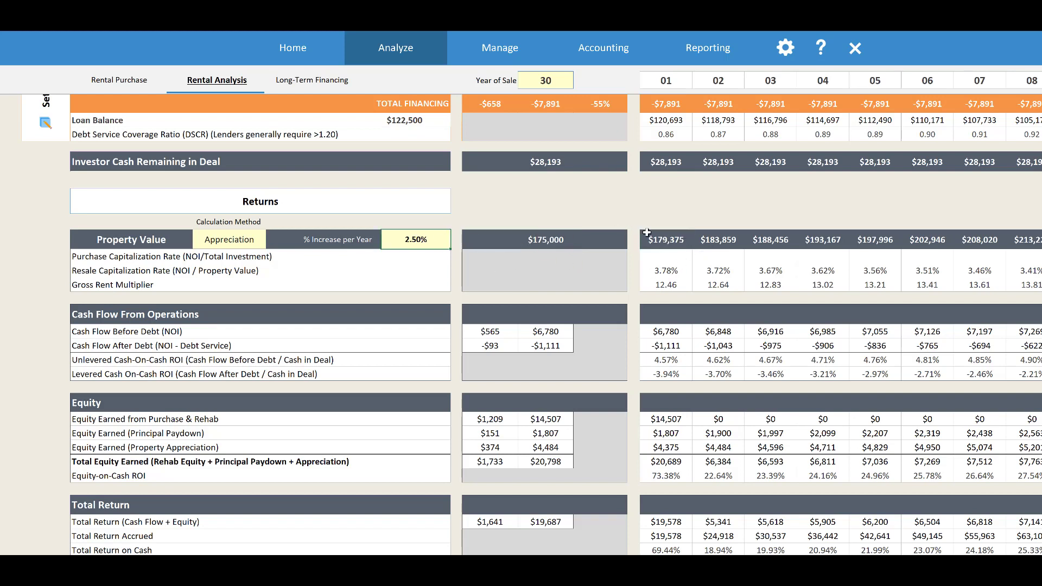
Examine the property value in Years 1 and 2 and the Year 1 equity earned from property appreciation
left_click(667, 238)
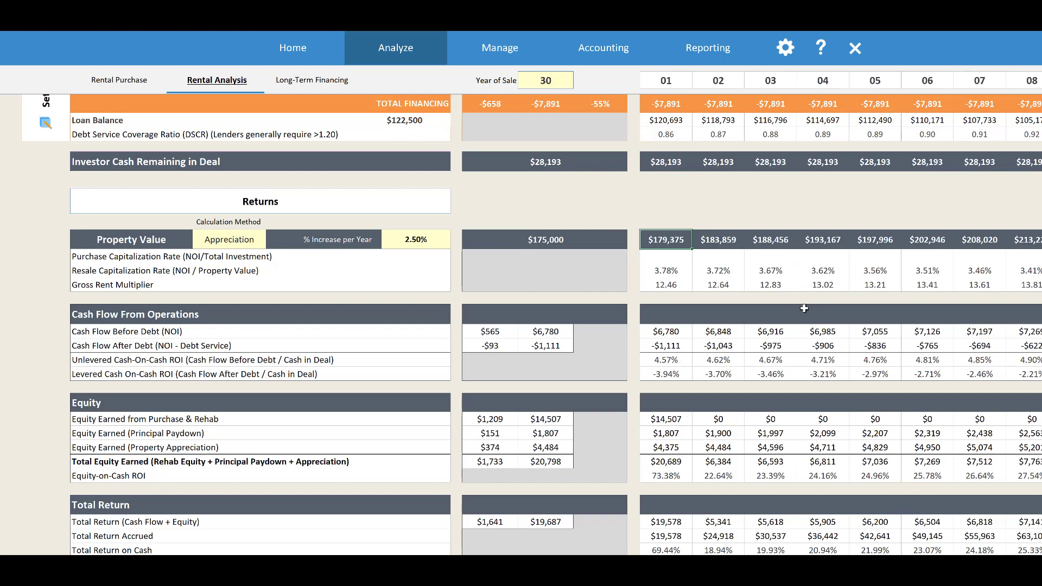
left_click(733, 243)
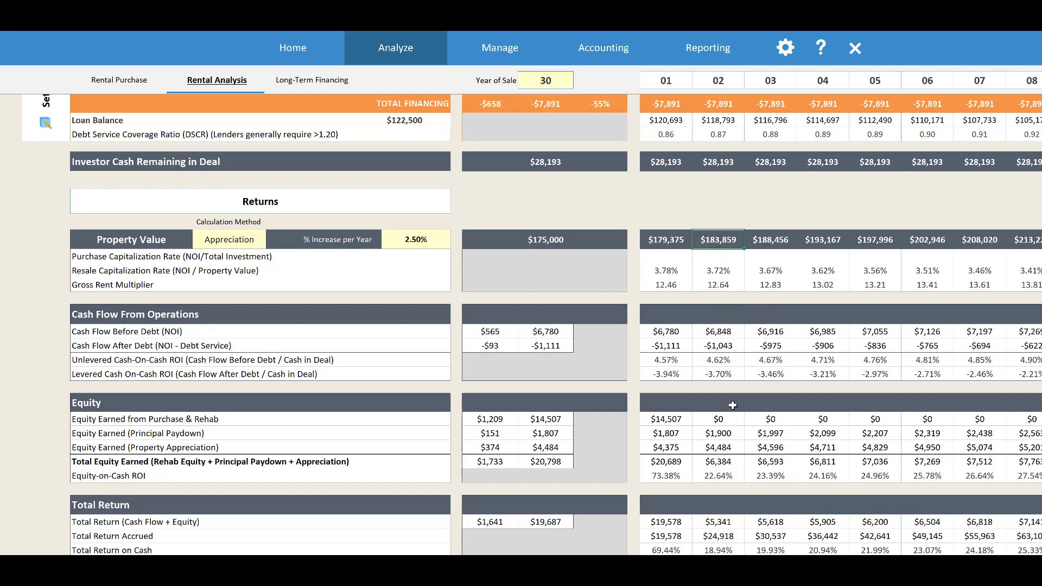
left_click(678, 448)
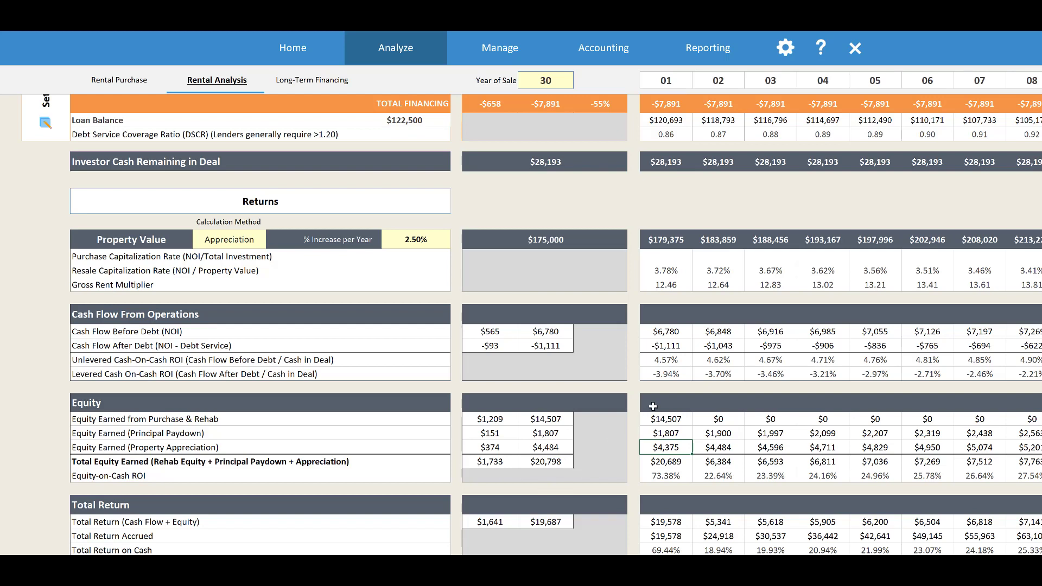
Check the Year 1 cash flow before and after debt and the unlevered cash-on-cash ROI
left_click(674, 326)
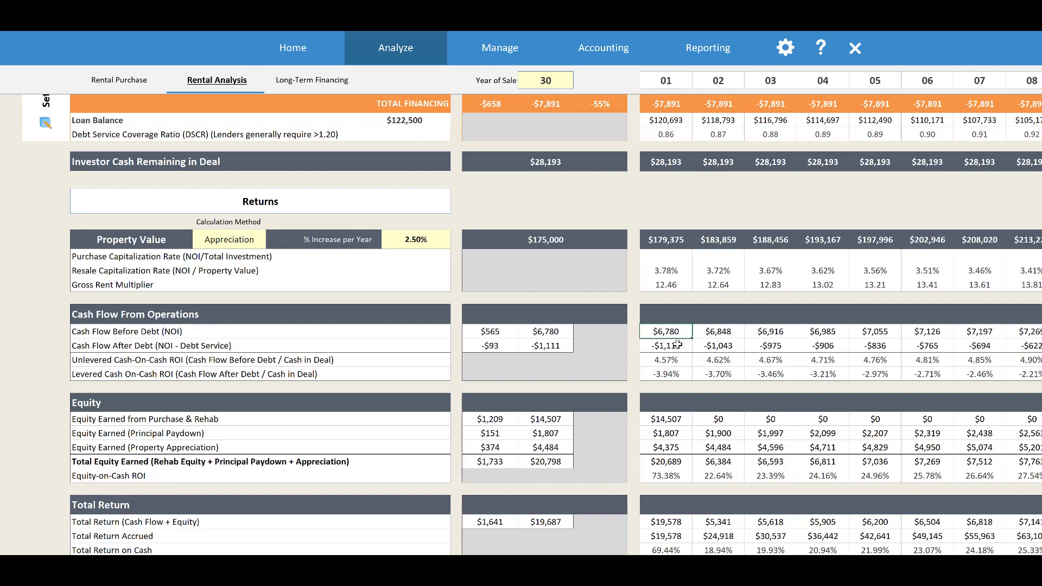
left_click(678, 345)
left_click(683, 360)
Compare the Year 1 equity earned from purchase and rehab with the total profit/equity after rehab in the Project Capital summary
left_click(686, 419)
scroll(682, 431, "down", 2)
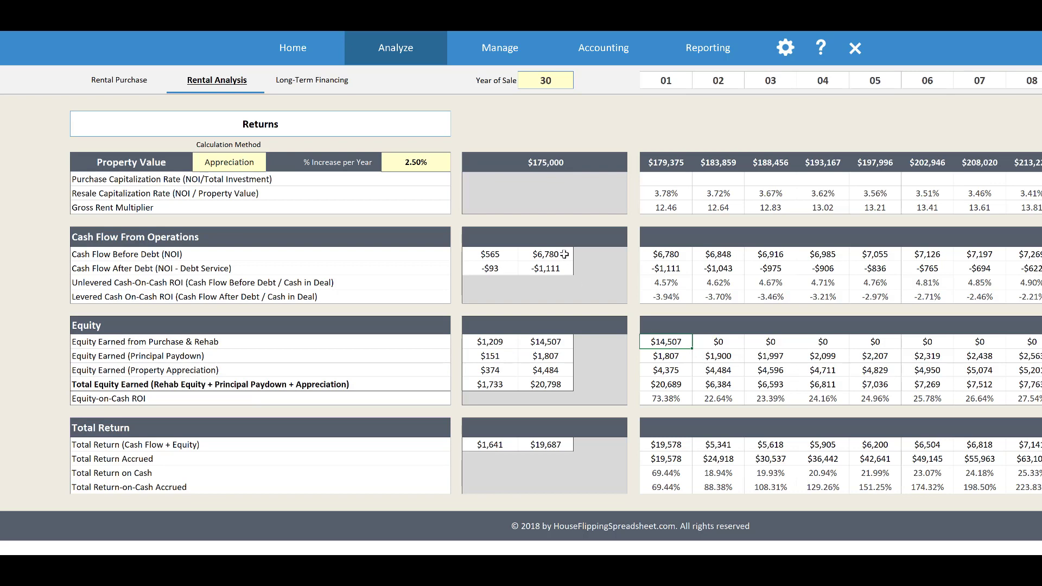
scroll(520, 259, "up", 2)
scroll(512, 264, "up", 20)
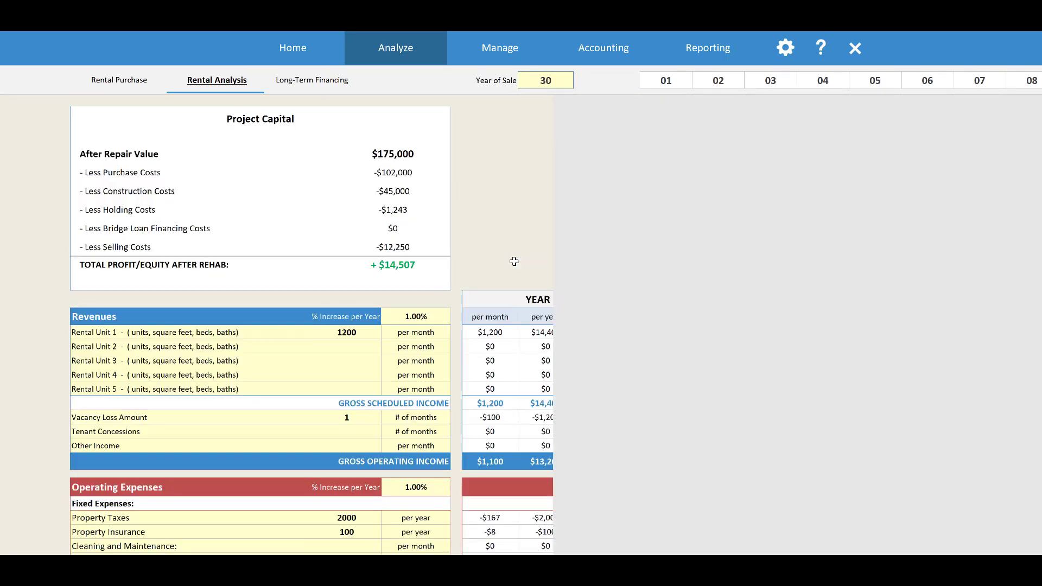
left_click(414, 265)
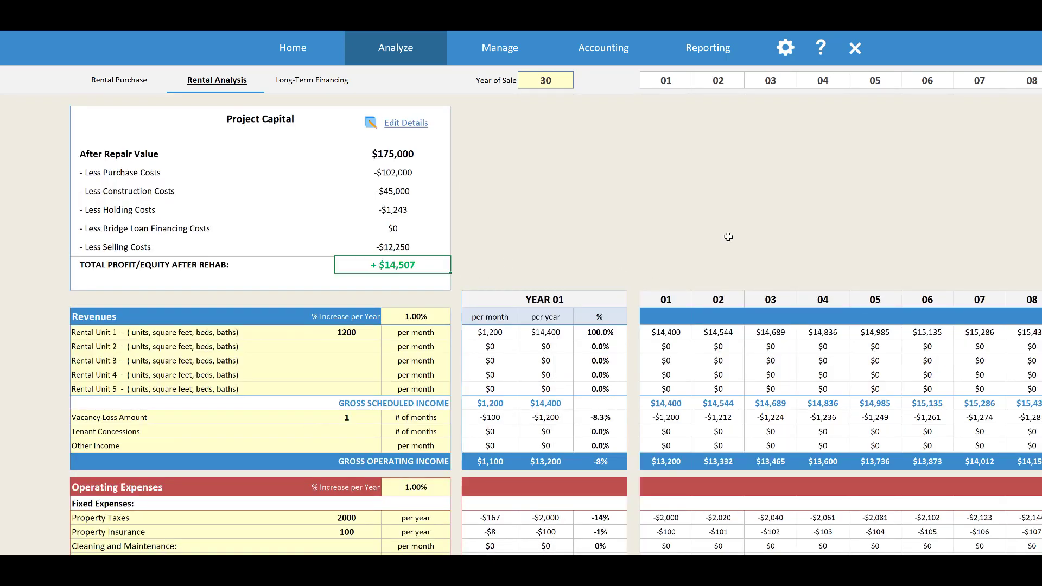
Compare the Year 1 equity earned from principal paydown with the mortgage principal payment under Long-Term Financing
scroll(728, 239, "down", 2)
scroll(729, 240, "down", 10)
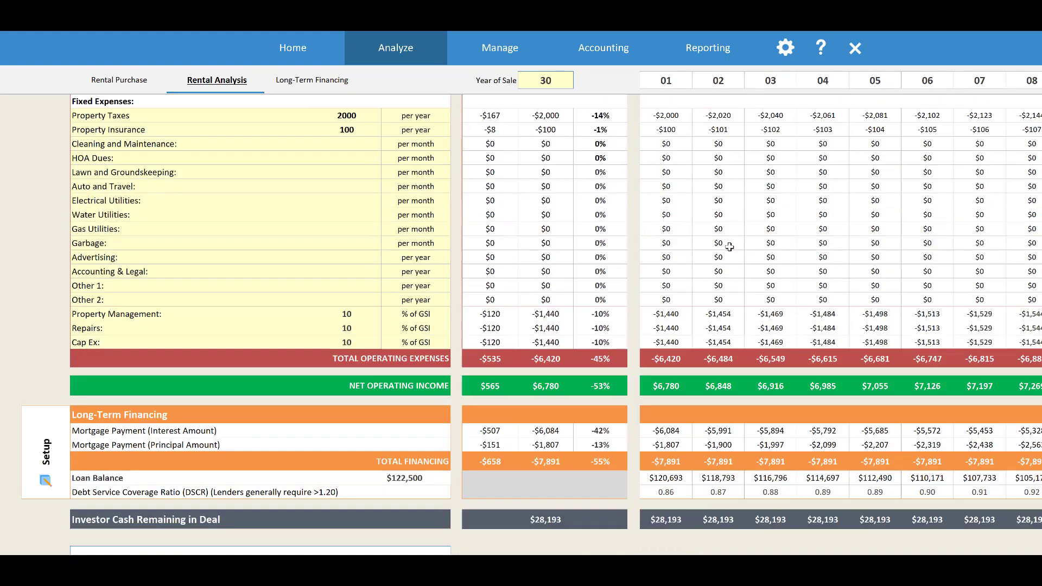
scroll(732, 246, "down", 2)
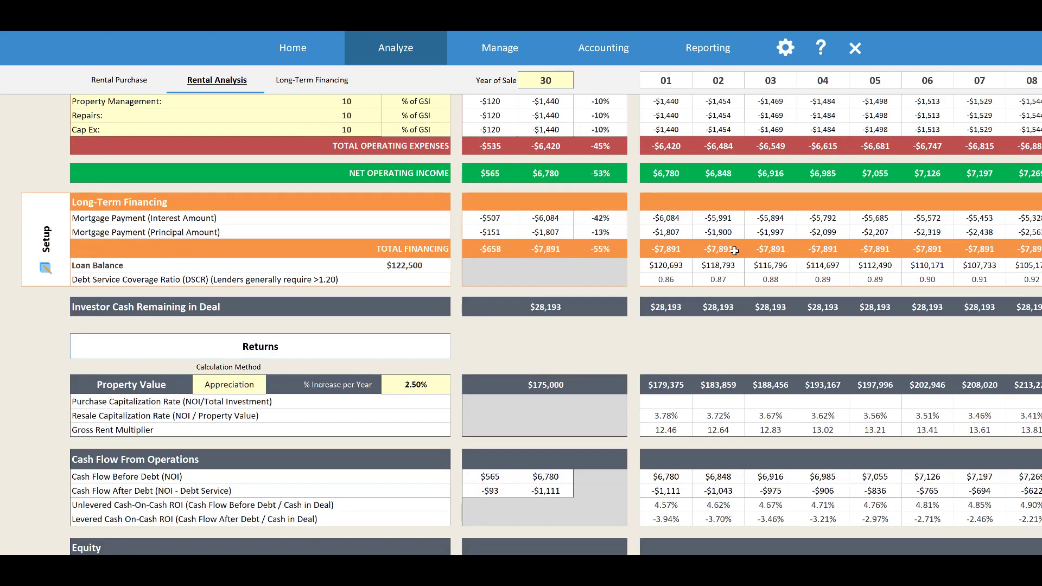
scroll(733, 249, "down", 2)
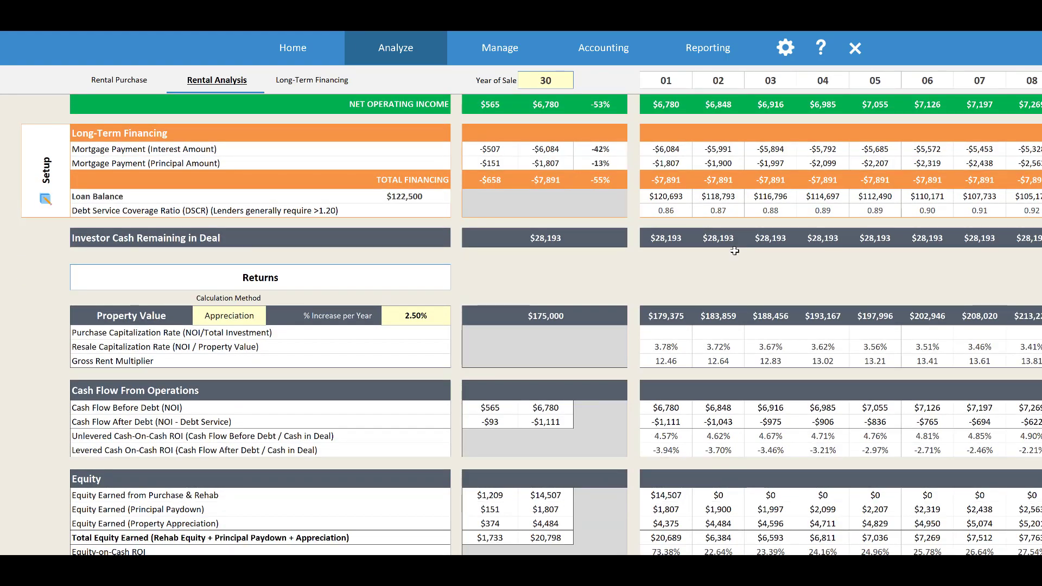
scroll(737, 254, "down", 2)
scroll(737, 255, "down", 2)
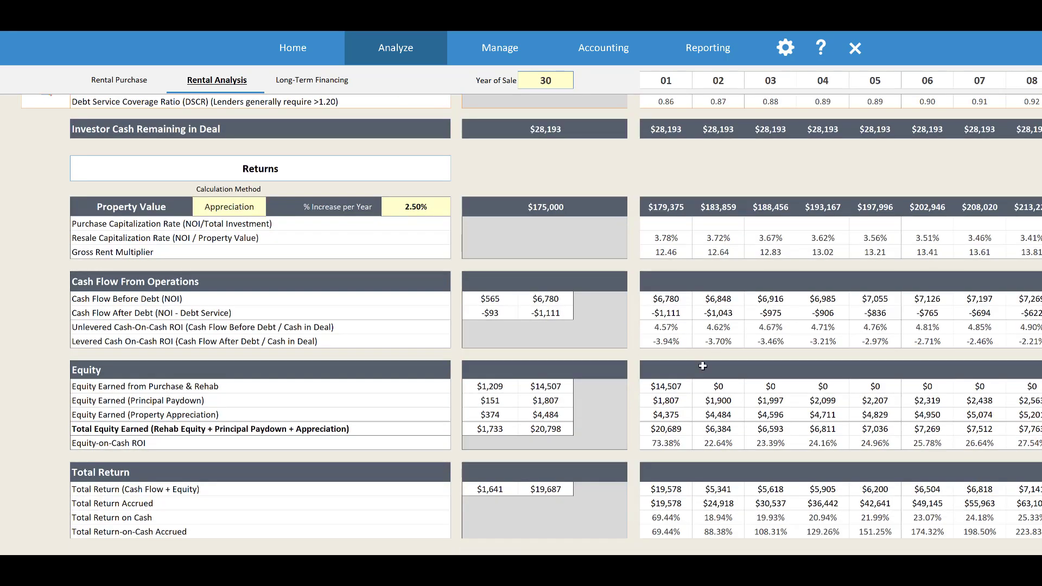
left_click(684, 358)
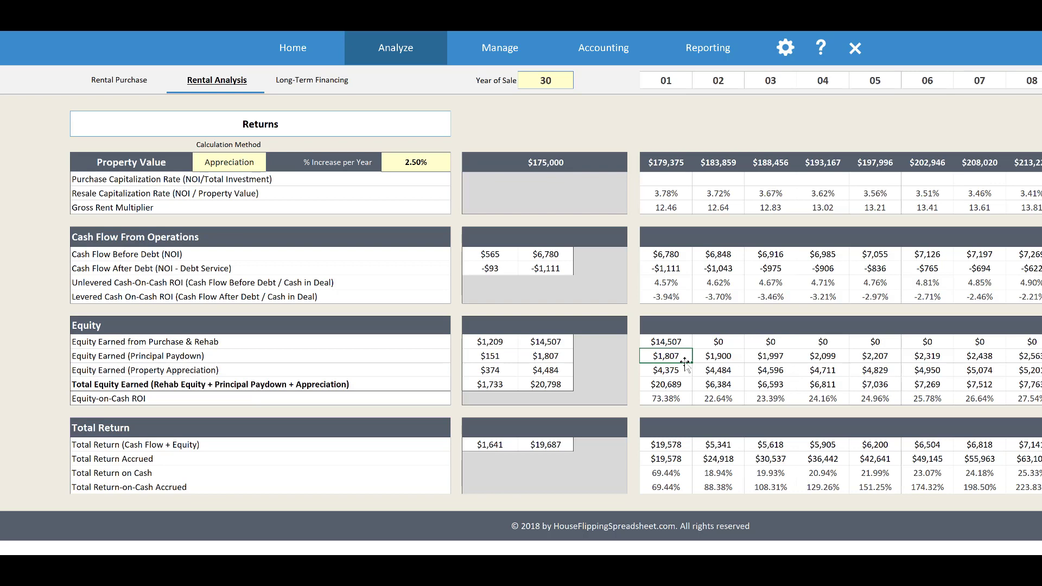
scroll(685, 360, "up", 6)
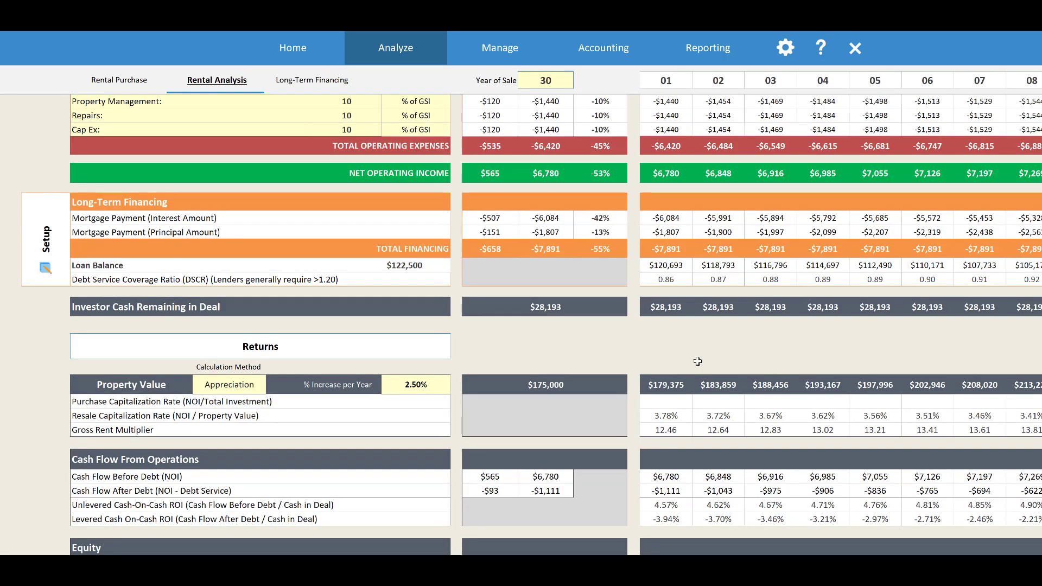
left_click(676, 232)
scroll(732, 261, "down", 6)
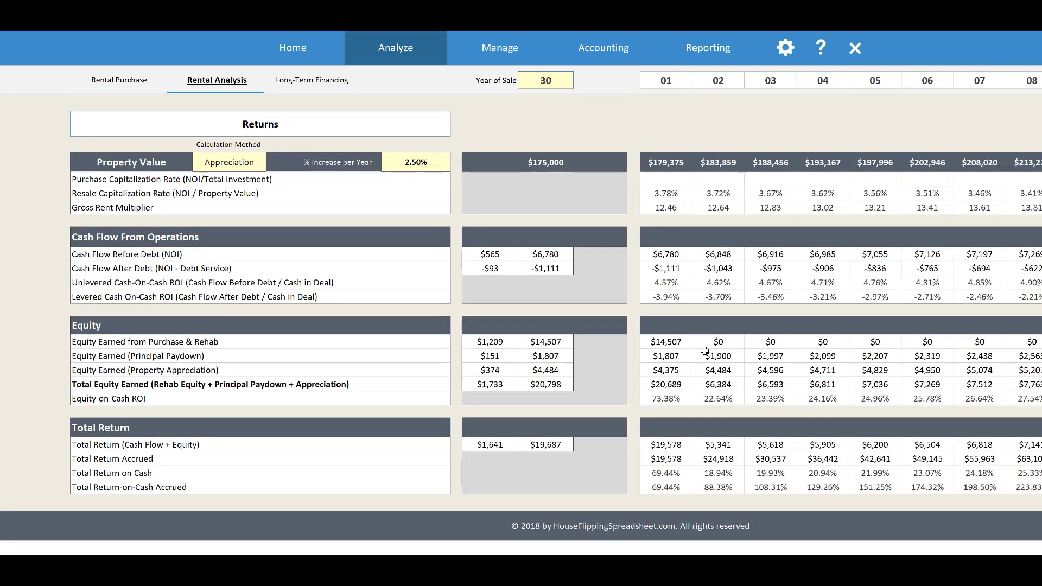
left_click(684, 357)
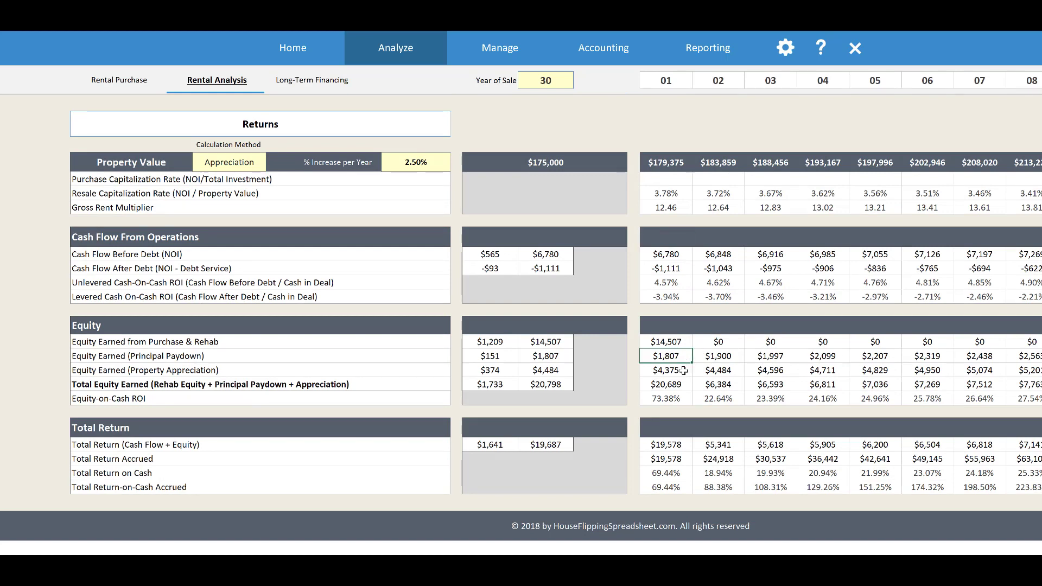
Examine the equity components and total equity earned for Year 1, and the same figures for Year 2
left_click(694, 369)
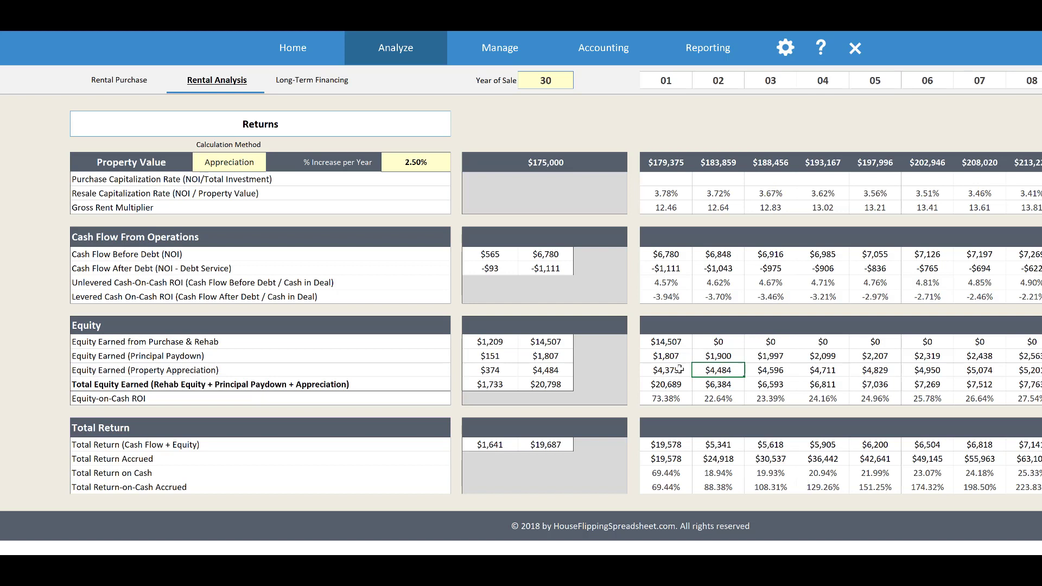
left_click(680, 370)
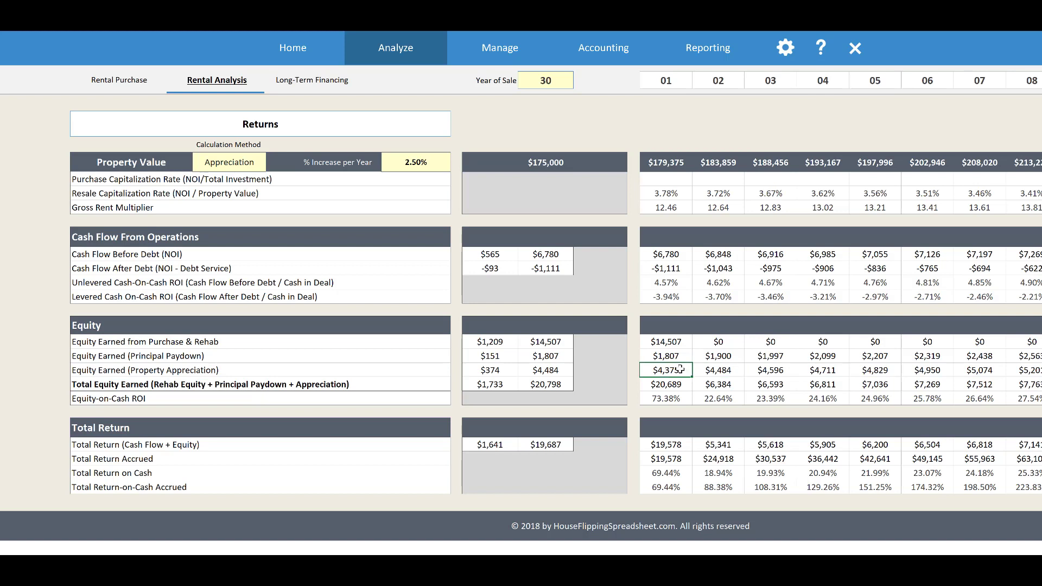
left_click(679, 341)
left_click(682, 384)
left_click(725, 385)
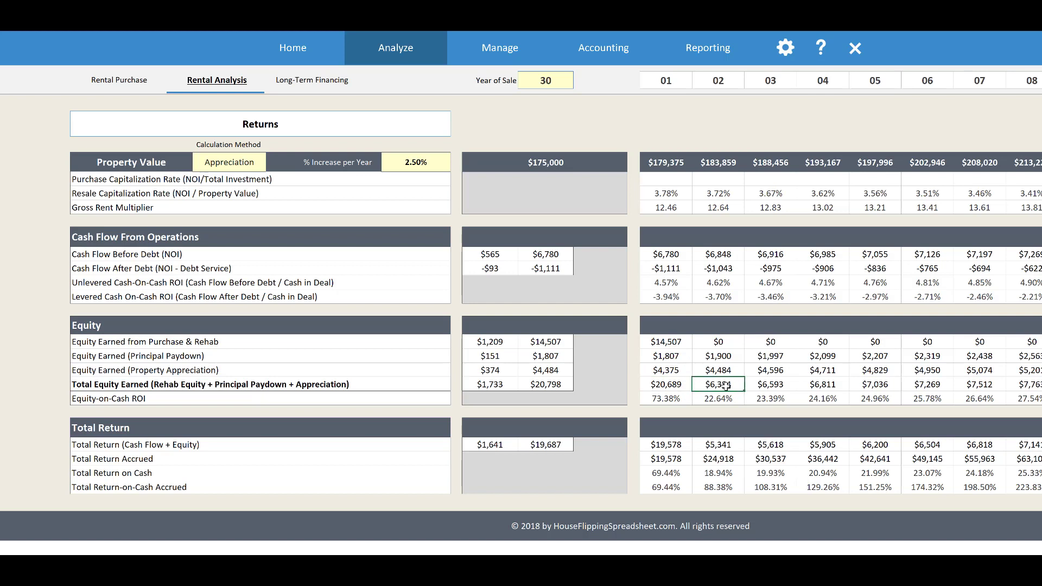
left_click(733, 356)
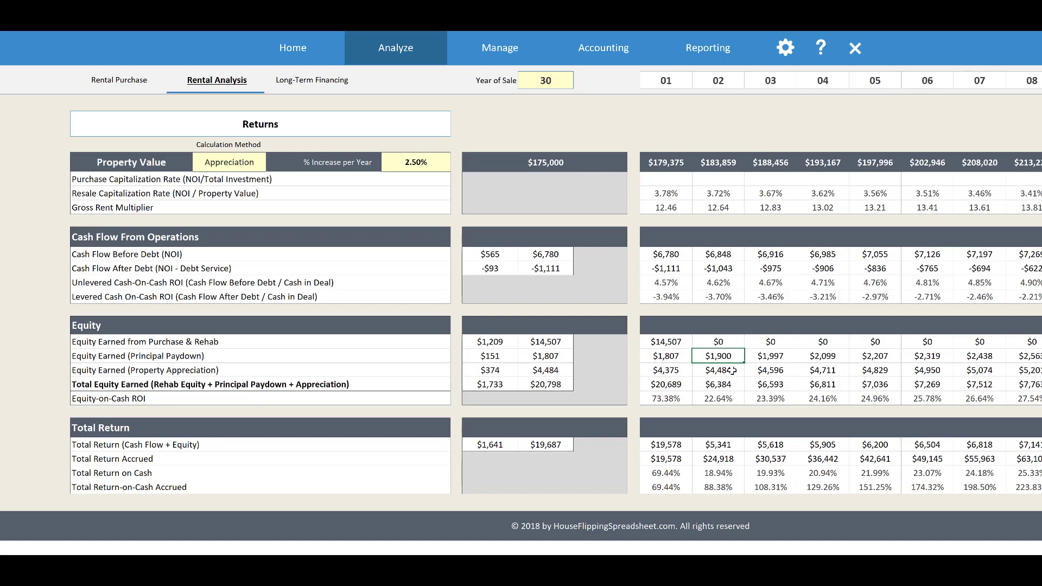
left_click(732, 371)
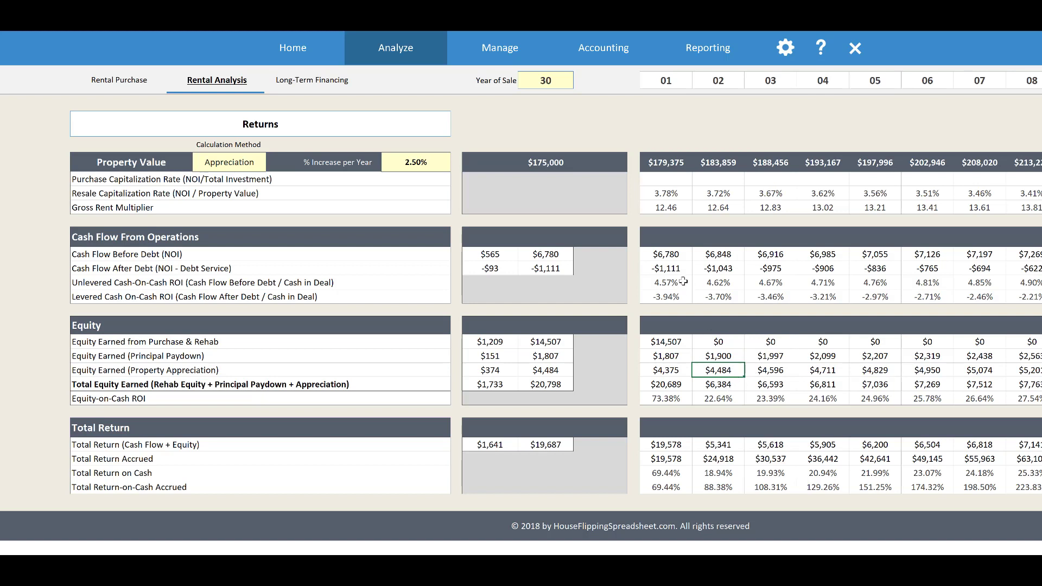
Compare the Year 1 cash flow after debt with the appreciation equity and the total equity earned in Years 1 and 2
left_click(678, 270)
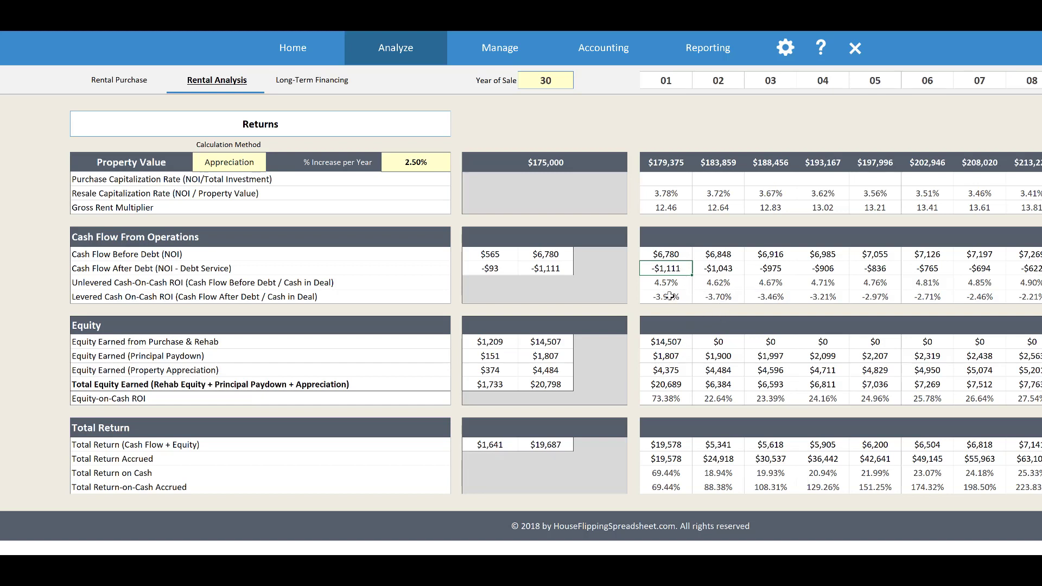
left_click(676, 373)
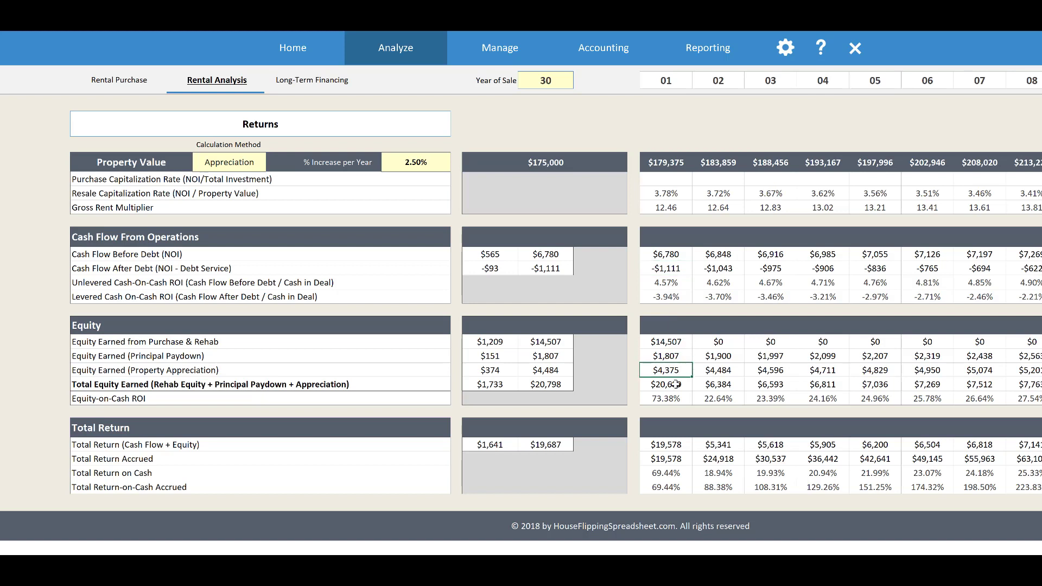
left_click(676, 385)
left_click(706, 387)
left_click(724, 371)
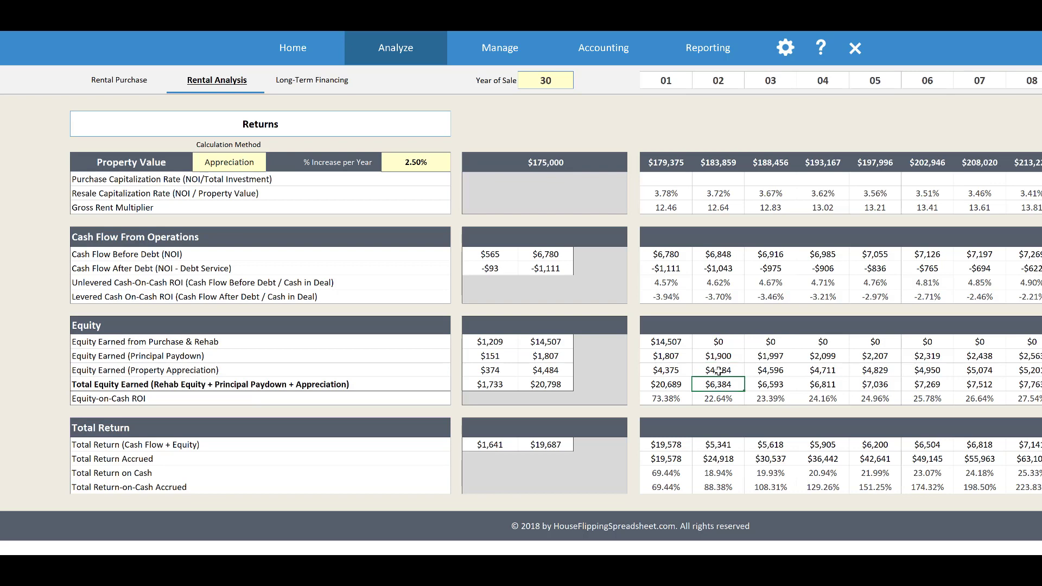
left_click(723, 382)
Check how the Year 1 total return combines cash flow after debt with total equity earned
scroll(743, 379, "down", 2)
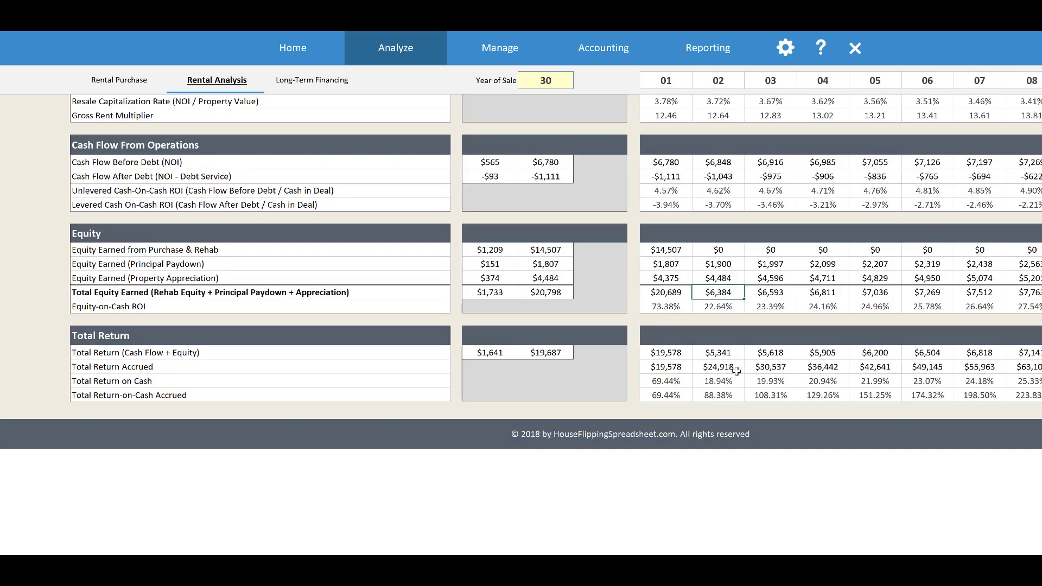
left_click(684, 355)
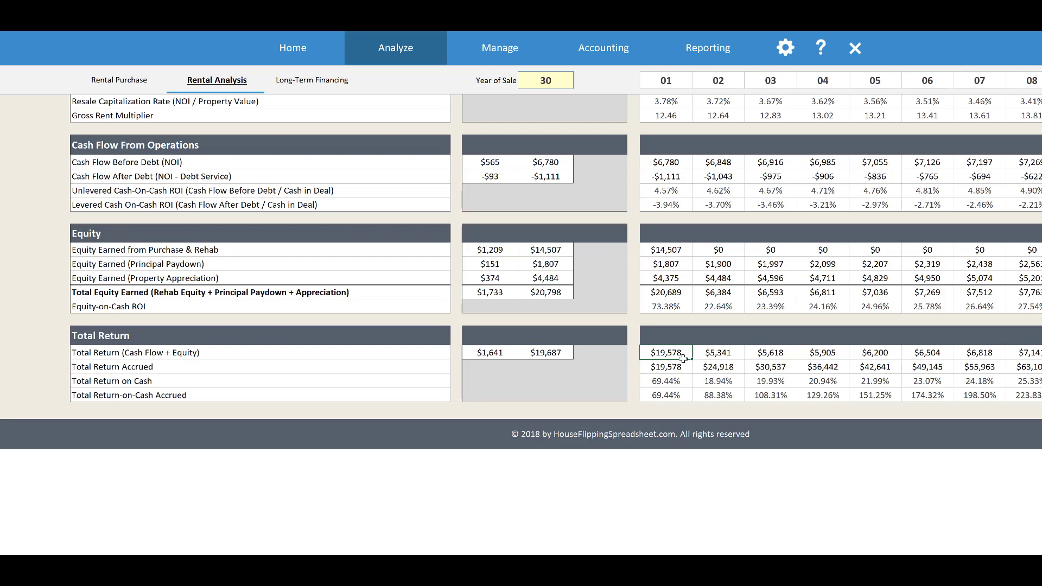
left_click(664, 175)
left_click(679, 295)
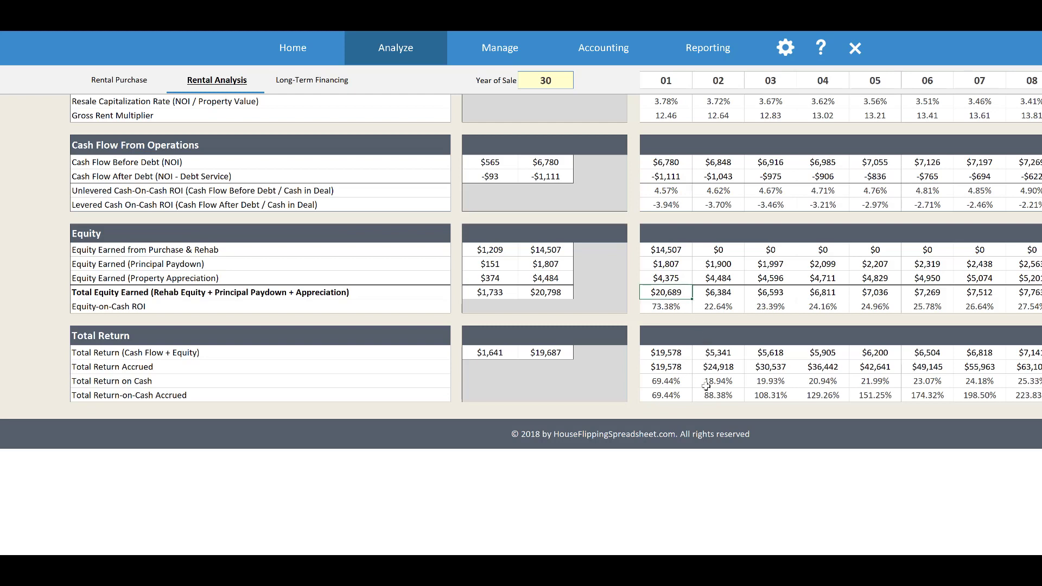
left_click(677, 353)
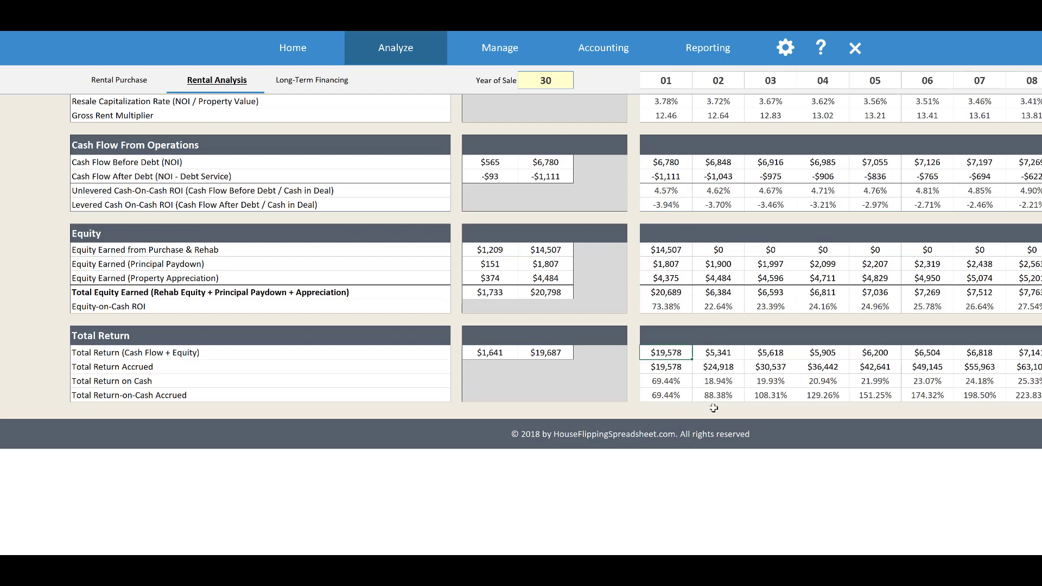
Examine the total return for Years 2 and 3 and the total return accrued over Years 1 to 3
left_click(731, 355)
left_click(768, 352)
left_click(707, 370)
key("Left")
left_click(714, 371)
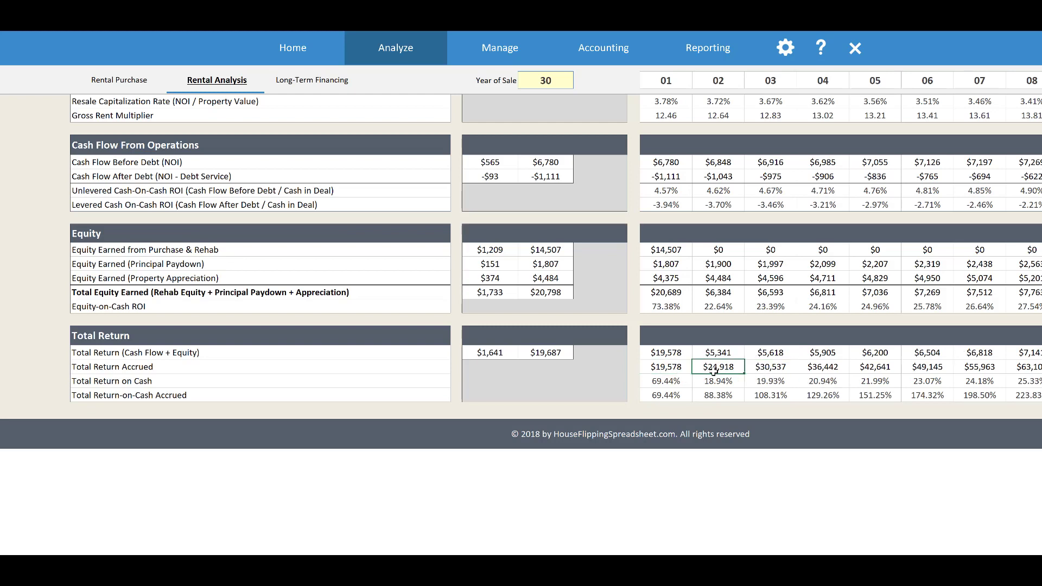
left_click(673, 371)
left_click(712, 371)
left_click(678, 370)
left_click(729, 368)
left_click(783, 368)
Open the Rental Cash Flow Report and review its purchase analysis, long-term financing, Year 1 pro forma and key figures
scroll(699, 310, "up", 9)
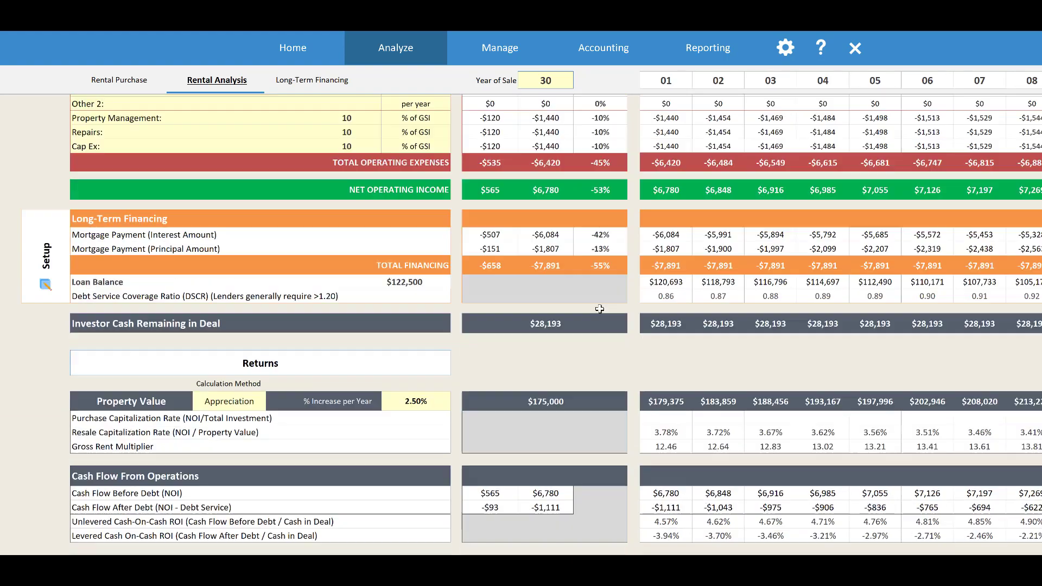
scroll(533, 321, "up", 12)
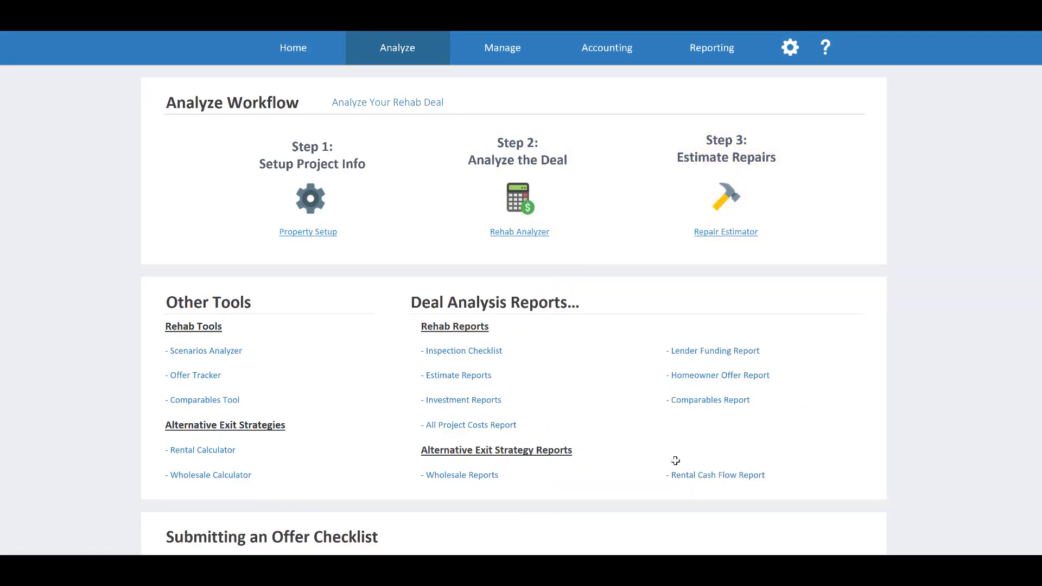
left_click(702, 474)
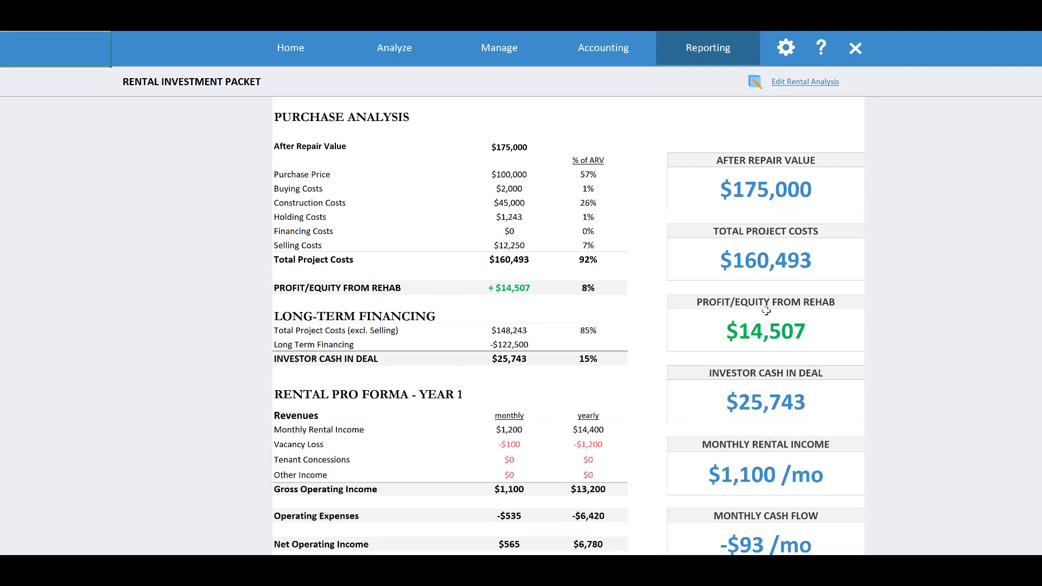
scroll(763, 308, "up", 3)
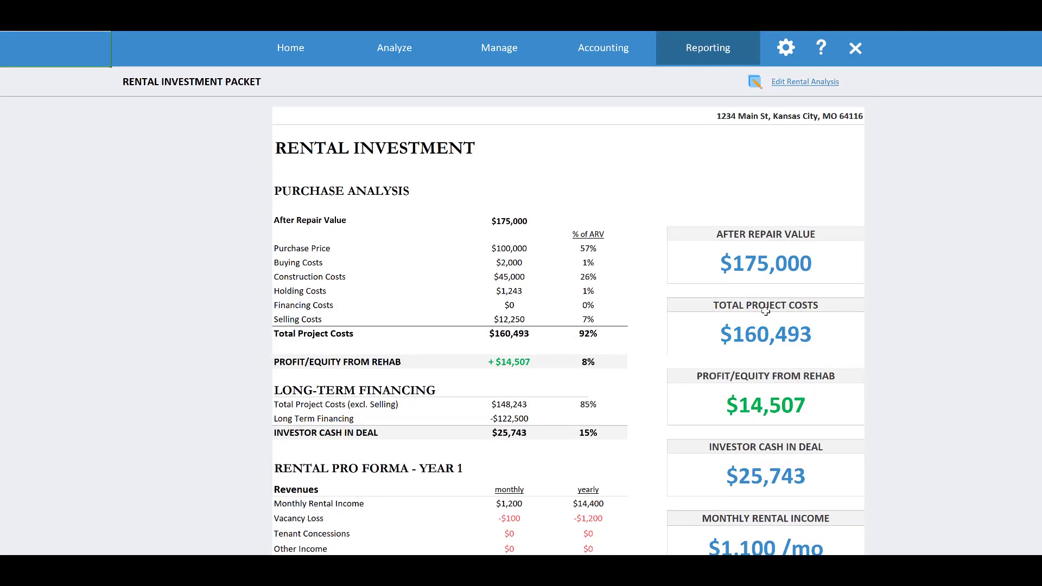
scroll(765, 312, "down", 3)
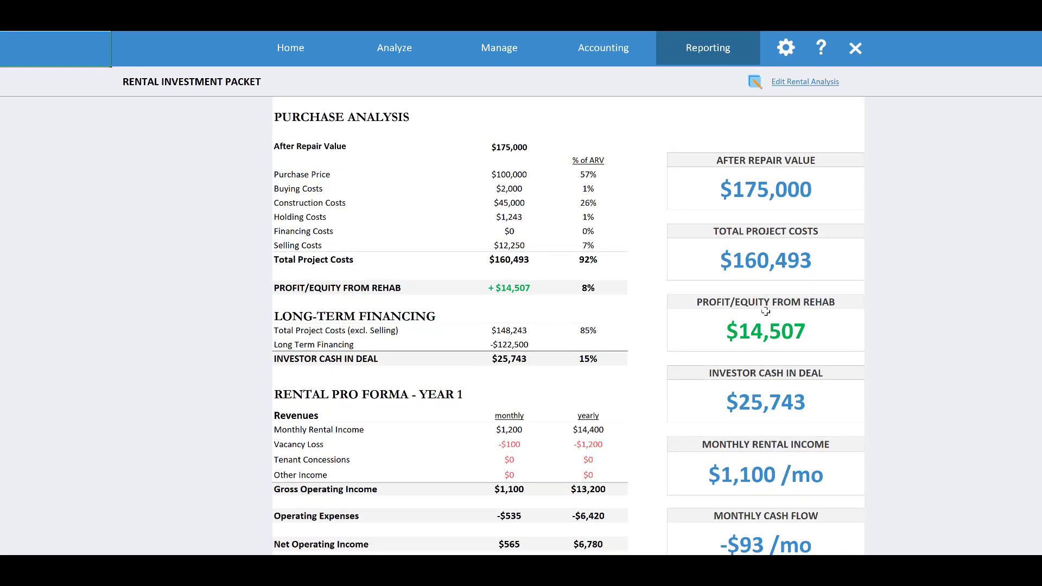
scroll(765, 311, "down", 3)
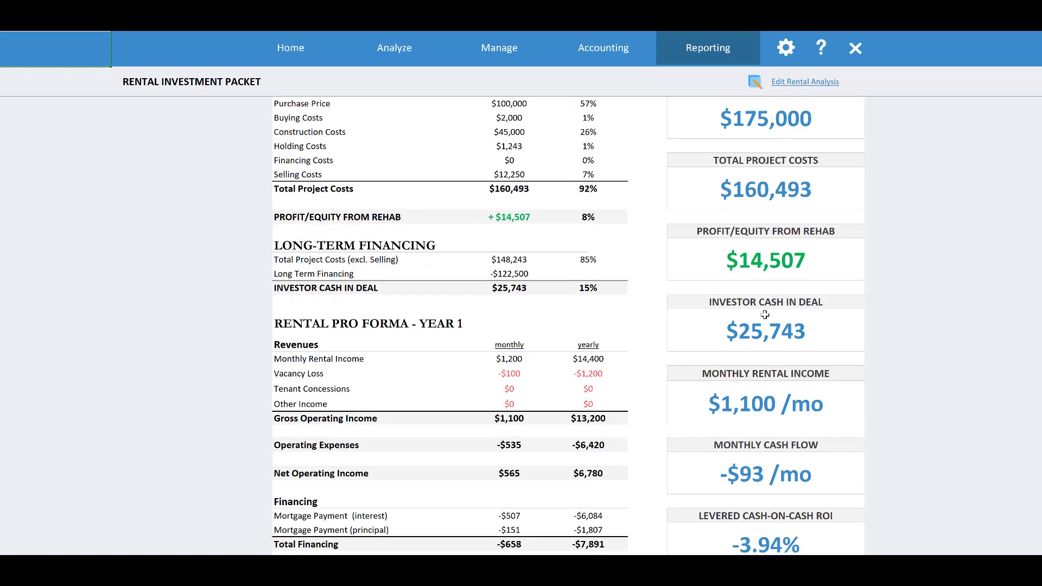
scroll(765, 311, "down", 3)
scroll(765, 315, "down", 3)
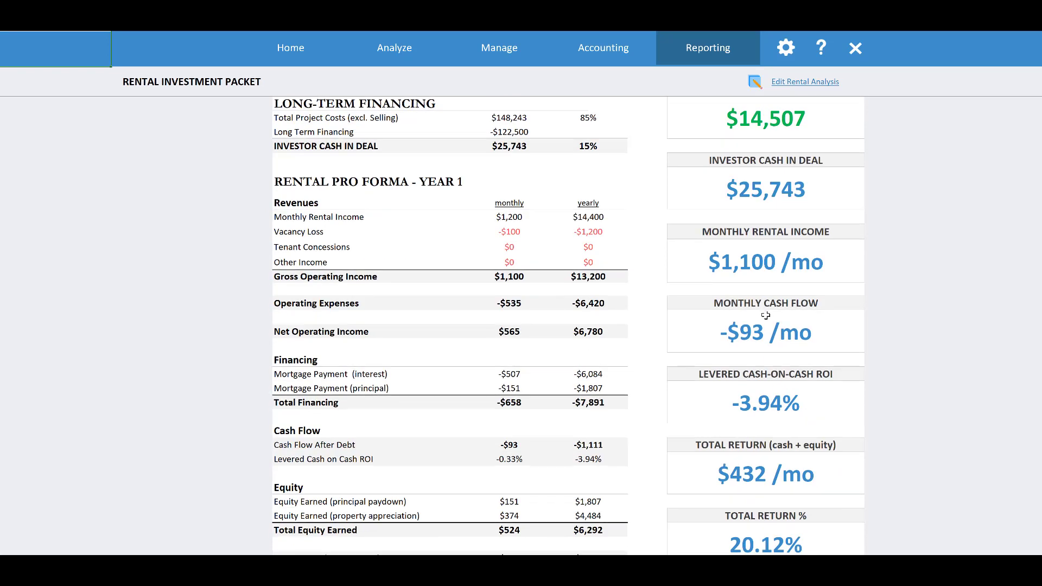
scroll(765, 315, "down", 18)
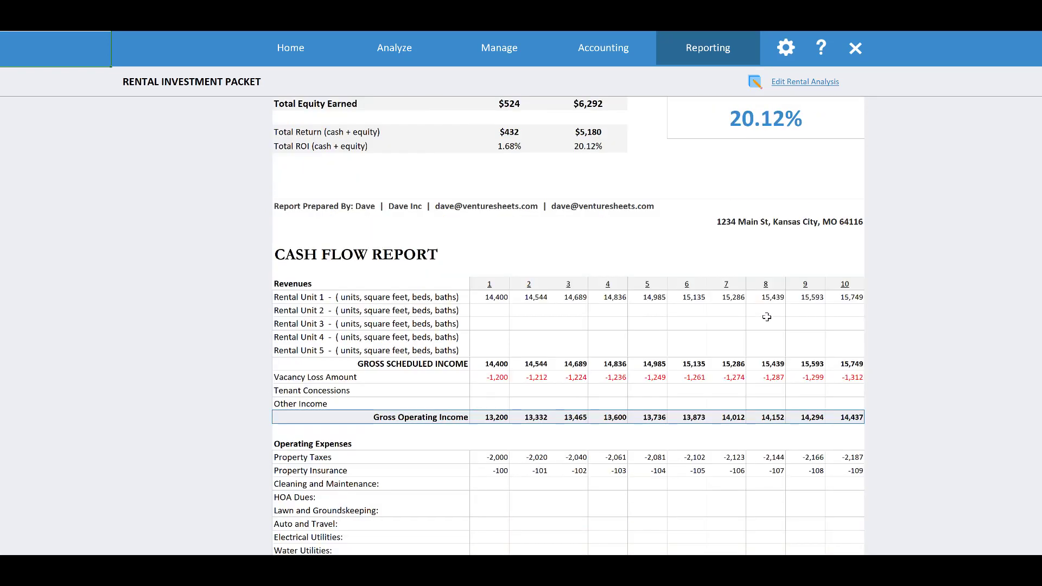
Review the ten-year cash flow report's expenses, financing, equity and returns, and go back to the Analyze page
scroll(766, 317, "down", 3)
scroll(739, 318, "down", 6)
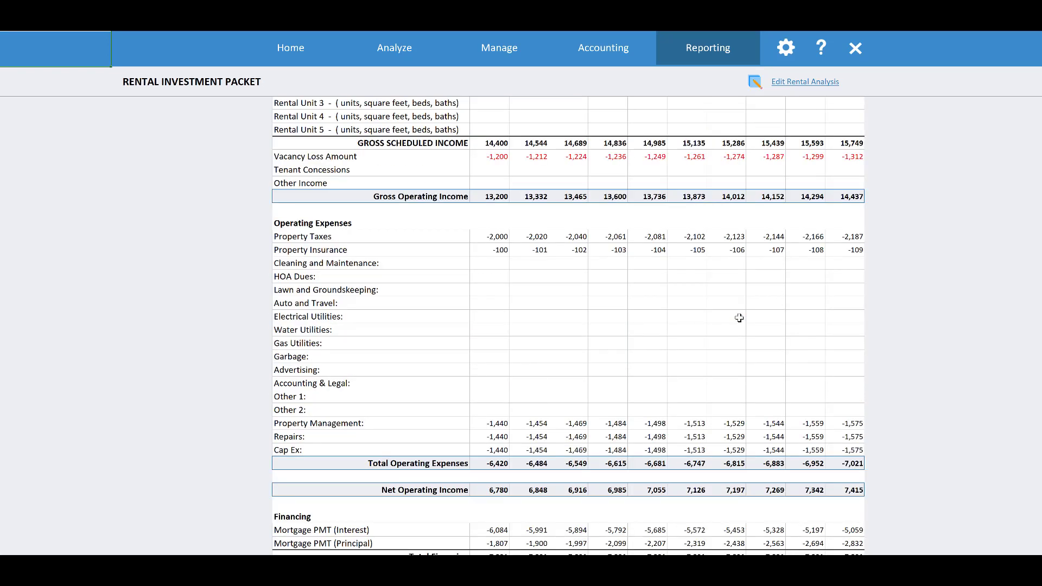
scroll(739, 318, "down", 3)
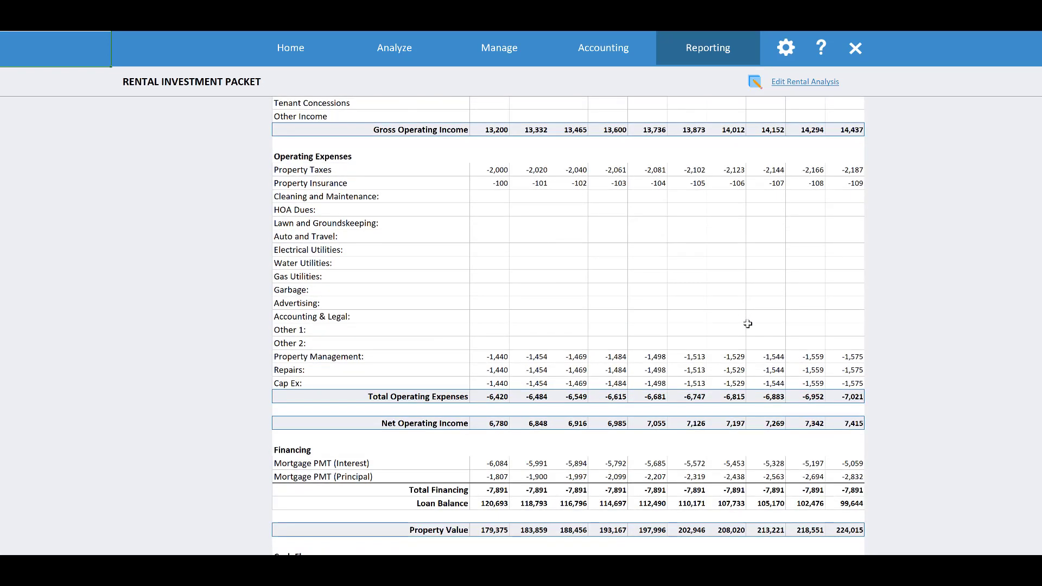
scroll(746, 321, "down", 6)
scroll(750, 321, "down", 9)
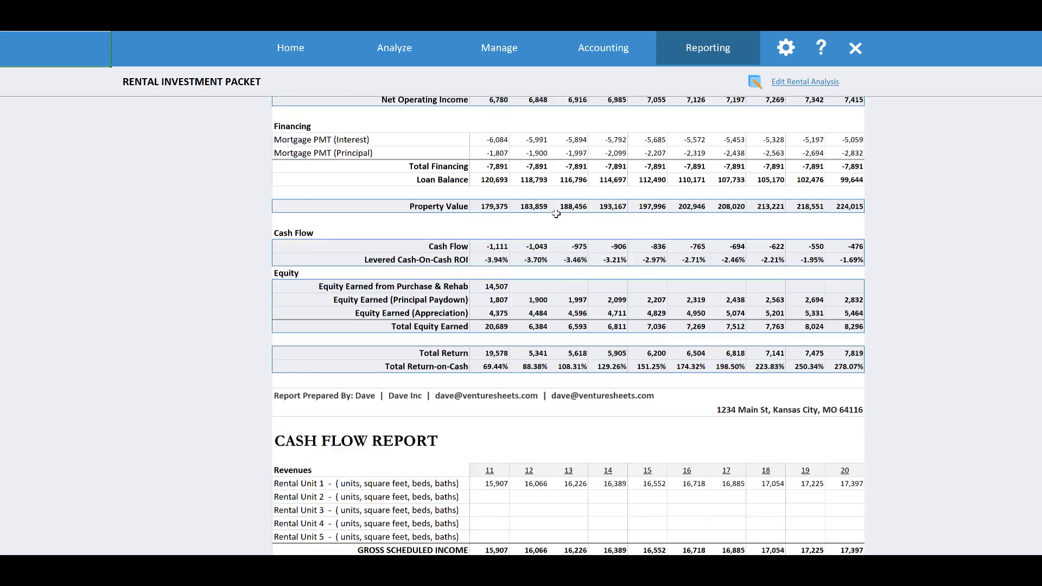
left_click(415, 61)
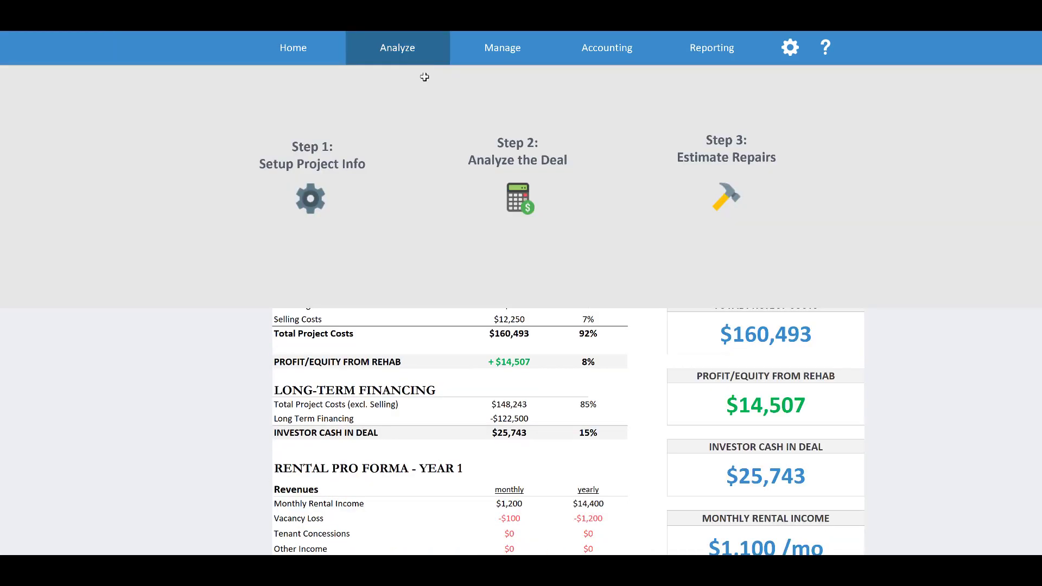